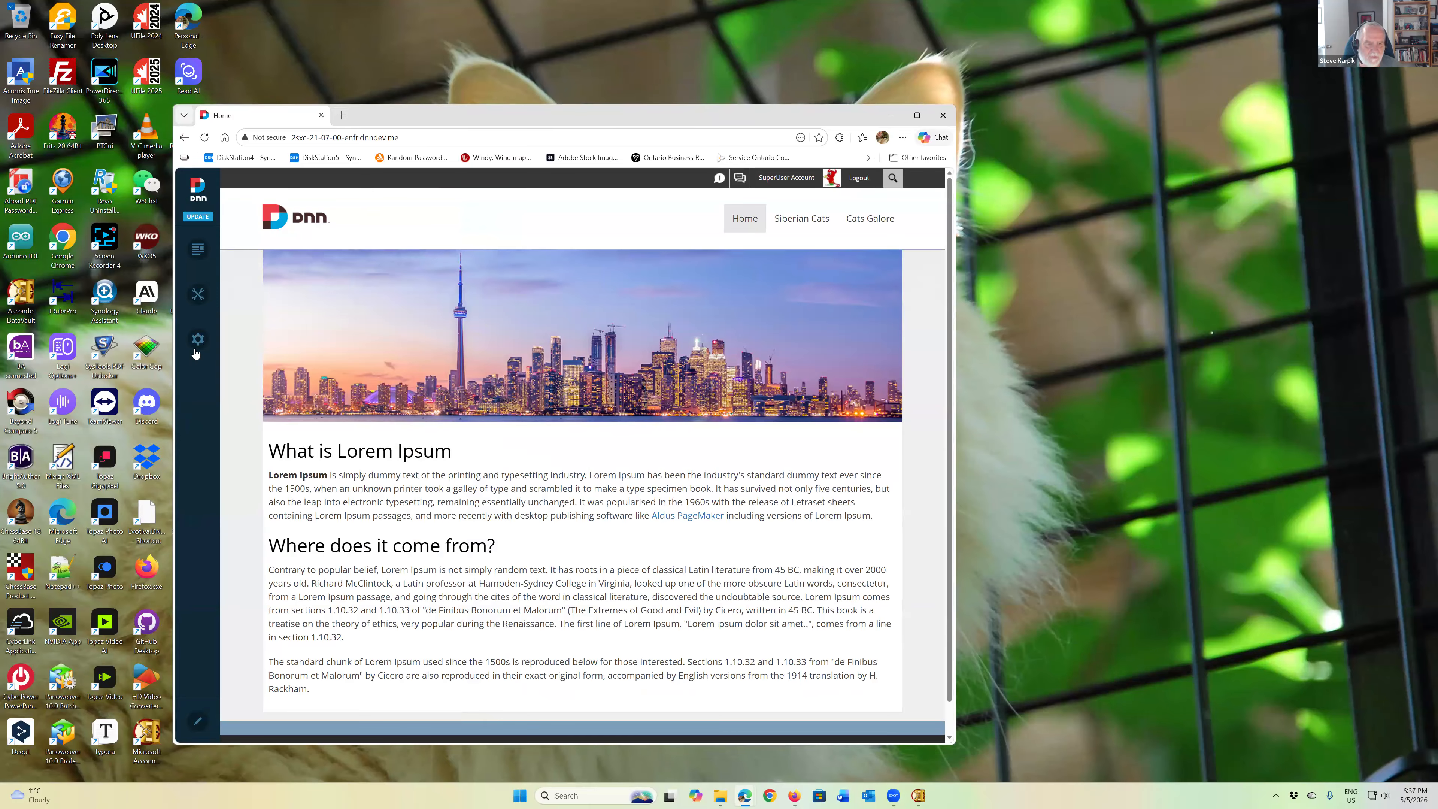
# Step: Add English (Canada) as a new site language in the language settings, keeping System Default as its fallback
pyautogui.moveTo(197, 356)
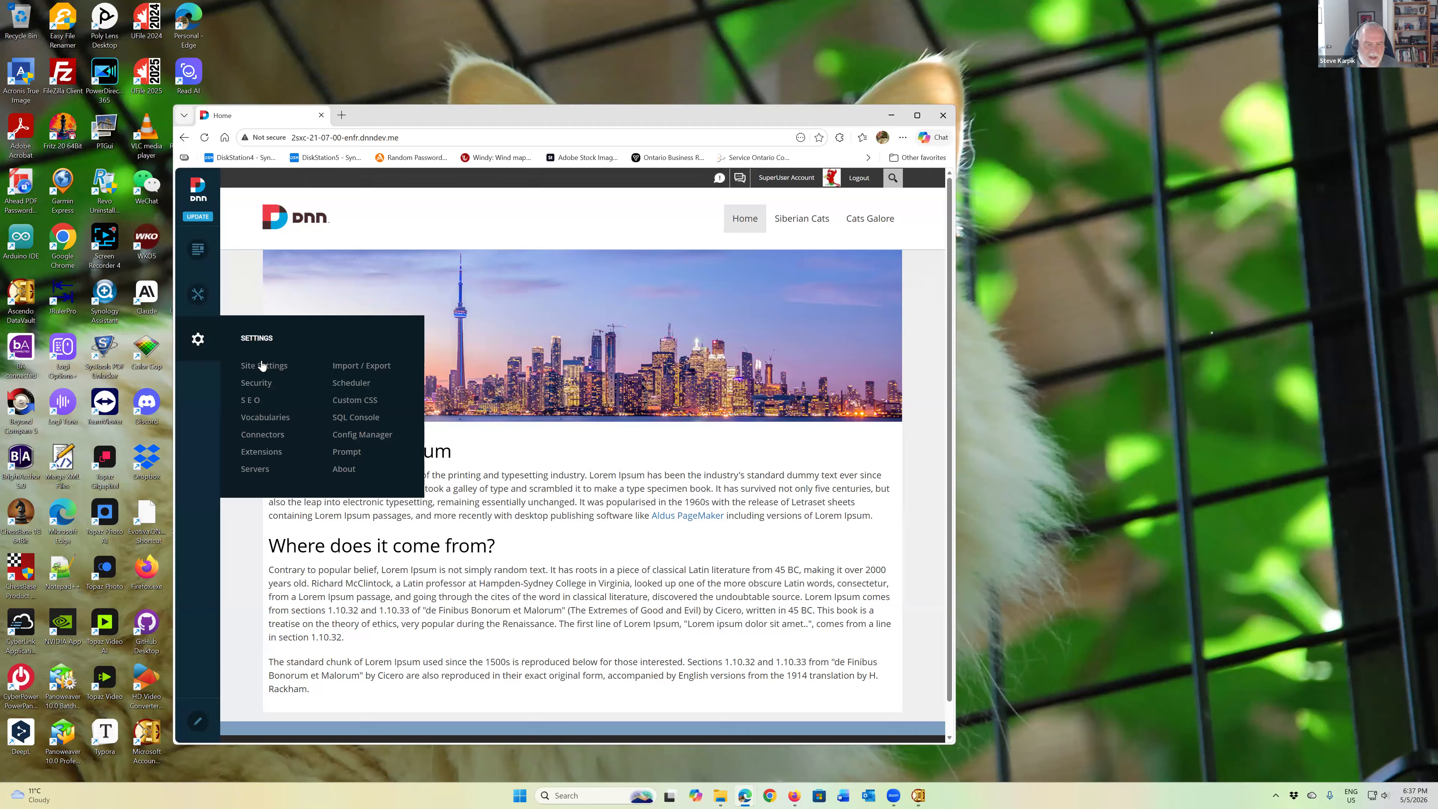
pyautogui.click(264, 366)
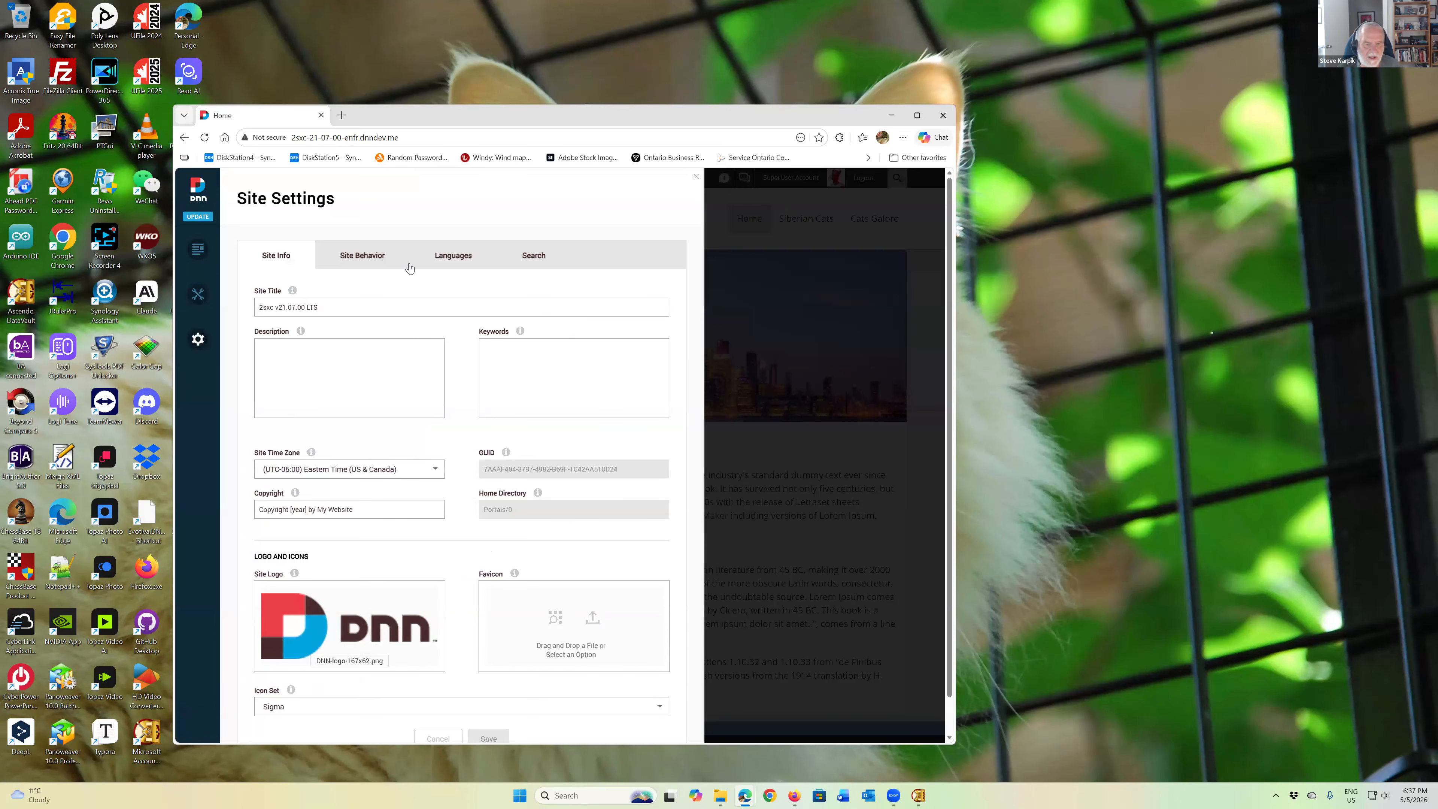
pyautogui.click(454, 256)
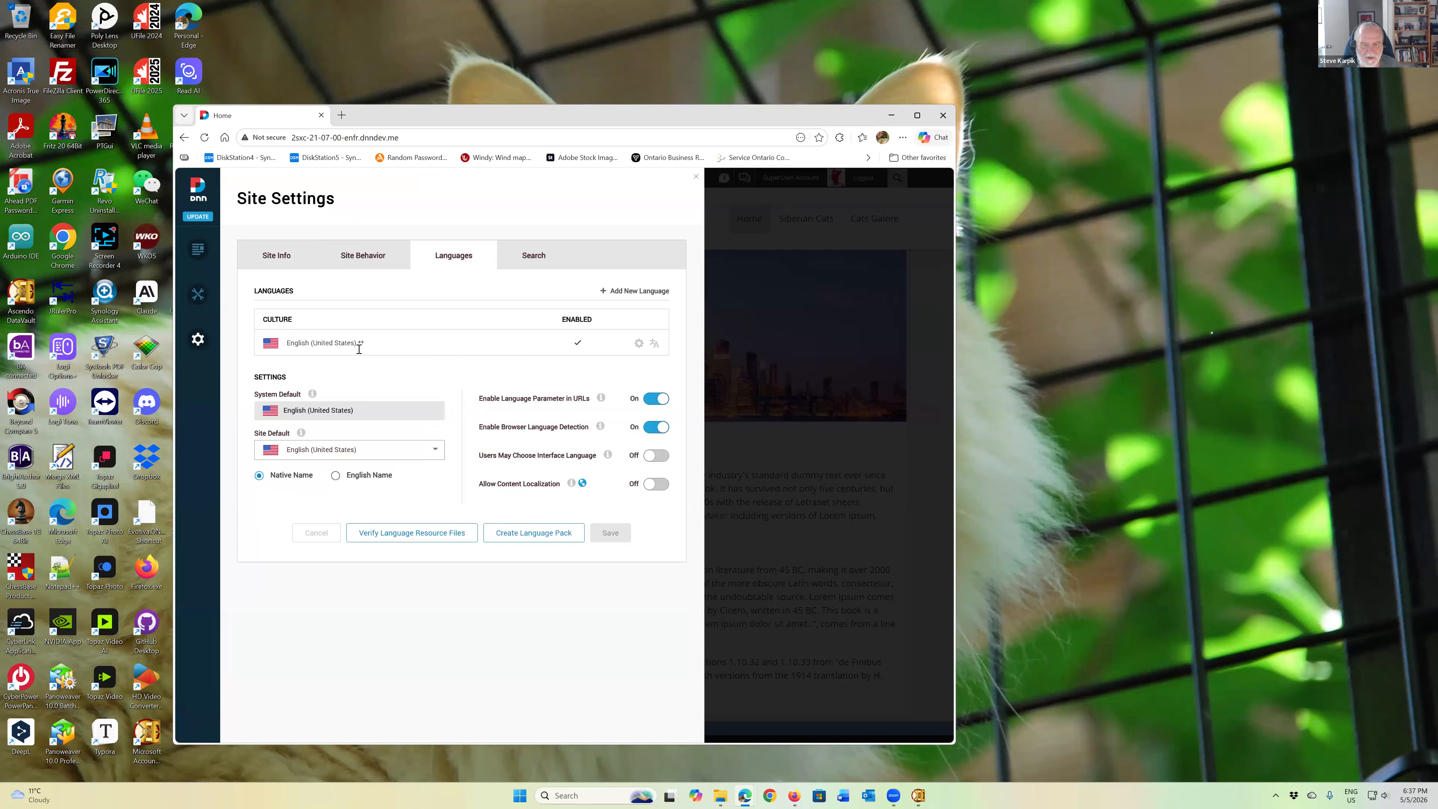
pyautogui.click(625, 293)
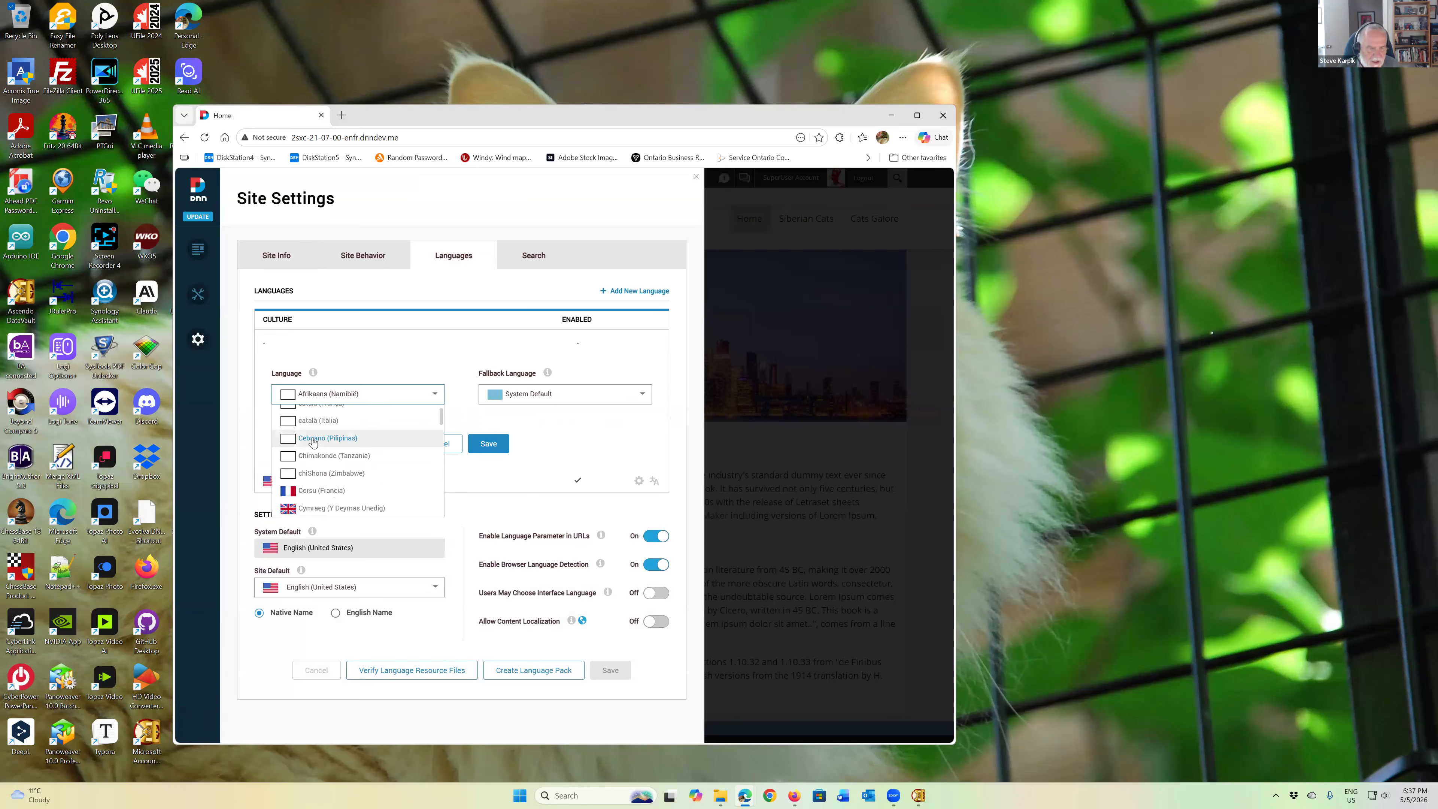
pyautogui.scroll(-10, 313, 441)
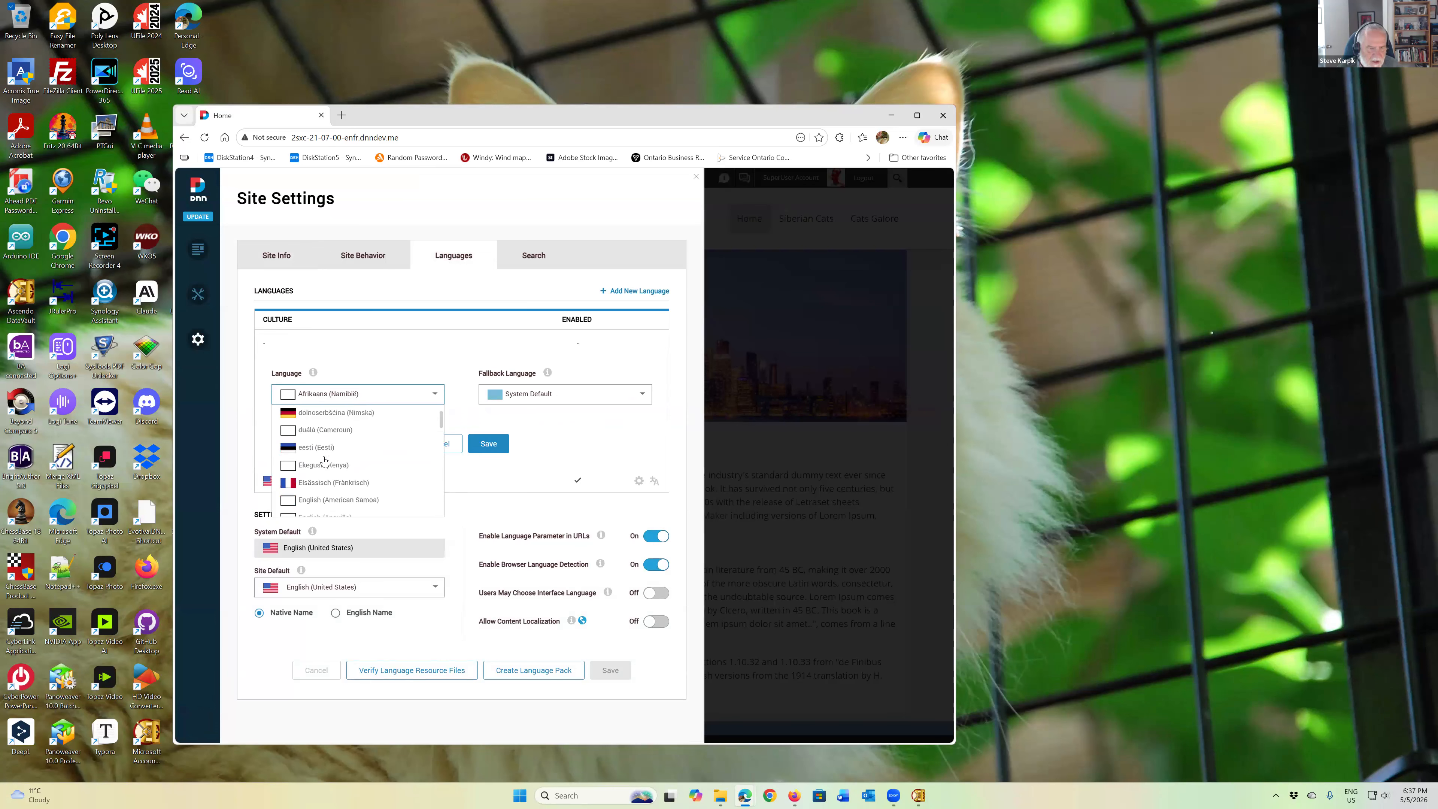
pyautogui.scroll(-2, 334, 489)
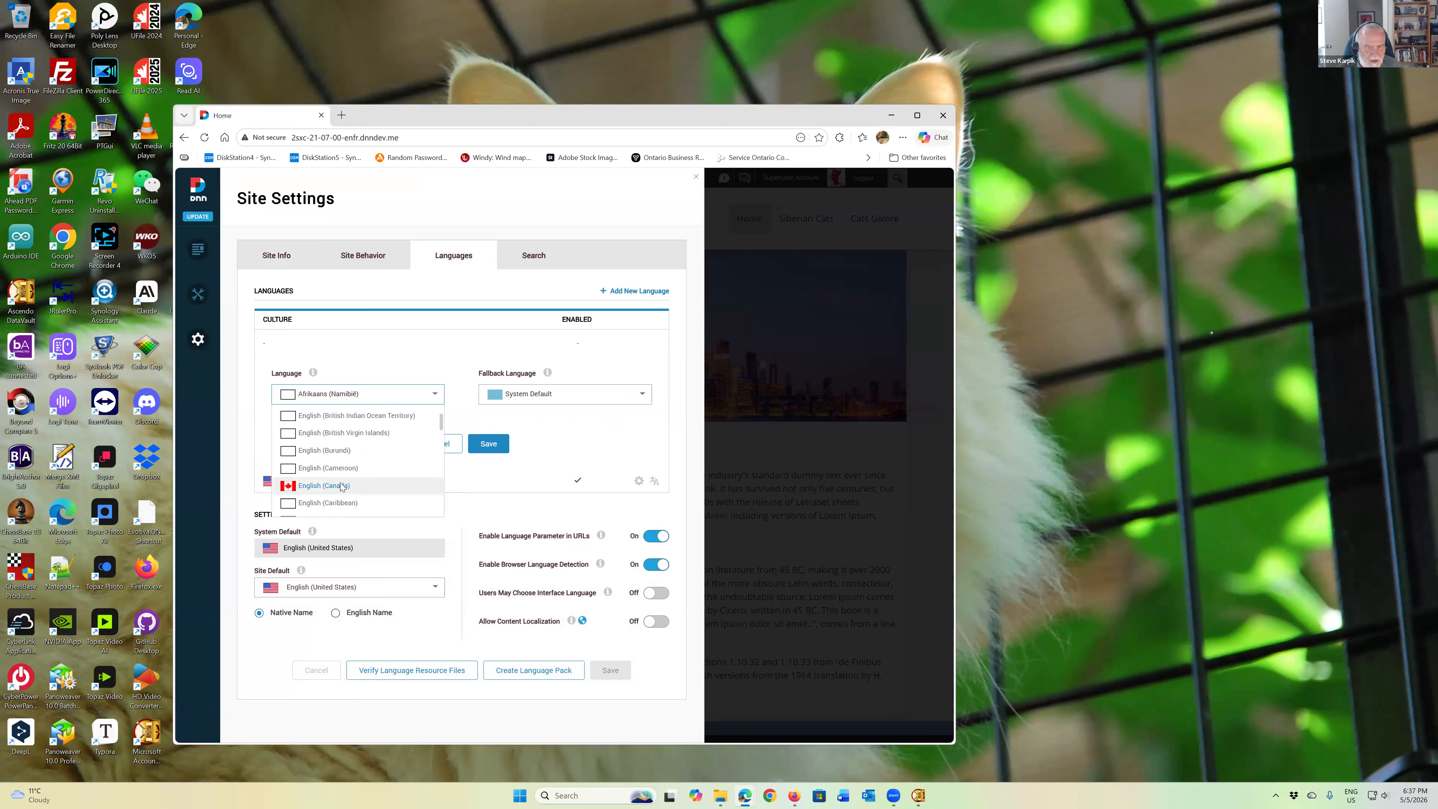
pyautogui.click(334, 487)
pyautogui.click(486, 444)
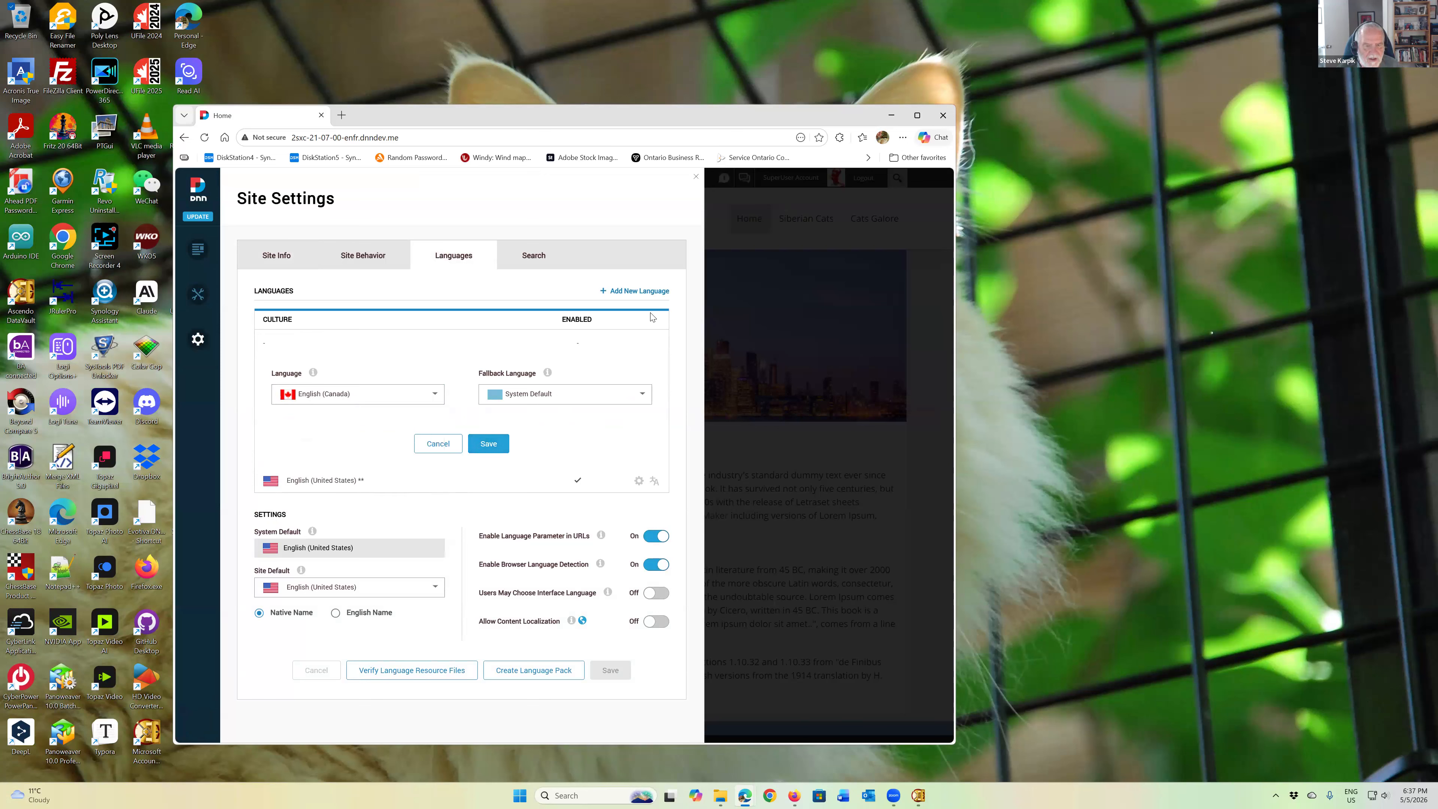
# Step: Add français (Canada) as another site language with the System Default fallback
pyautogui.click(626, 294)
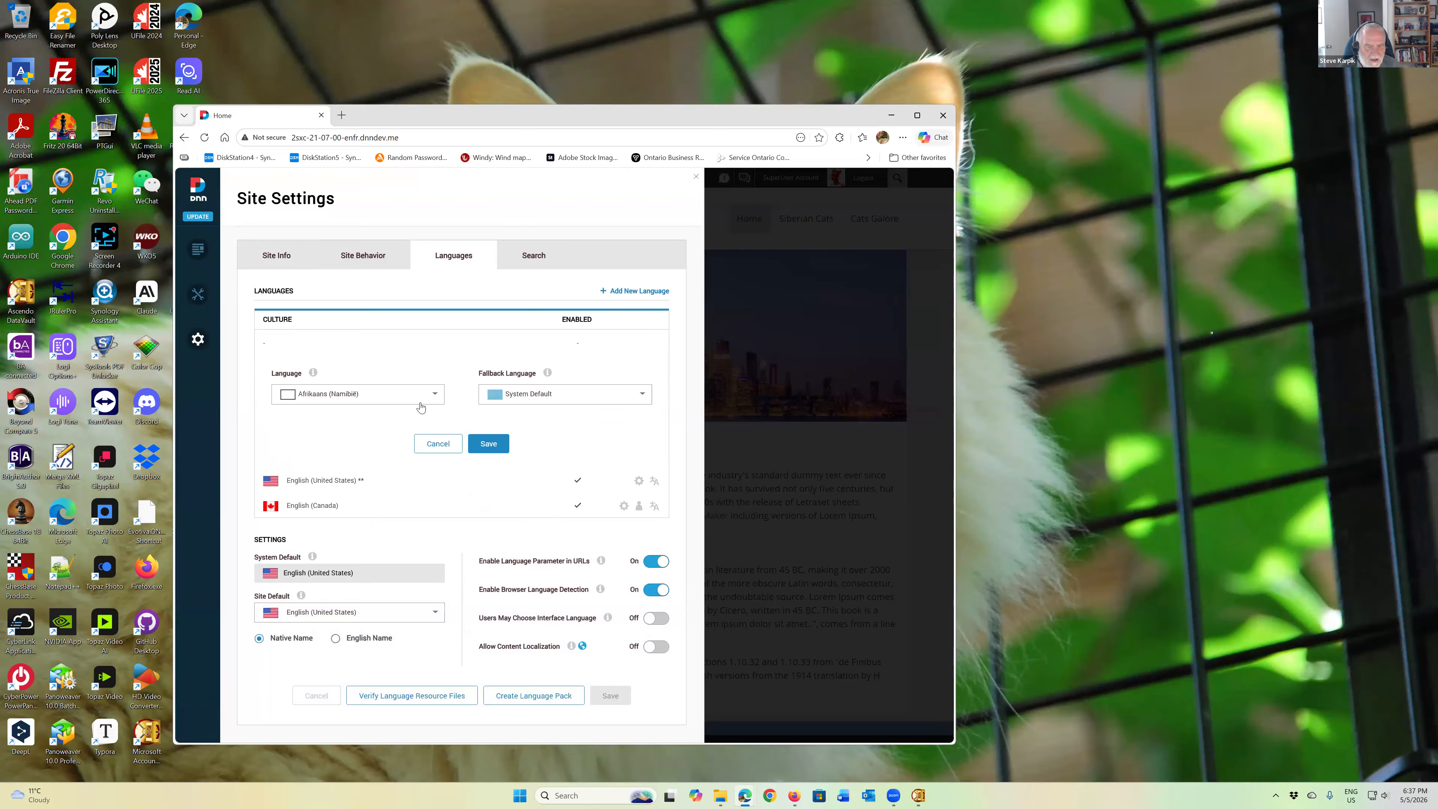
pyautogui.click(420, 401)
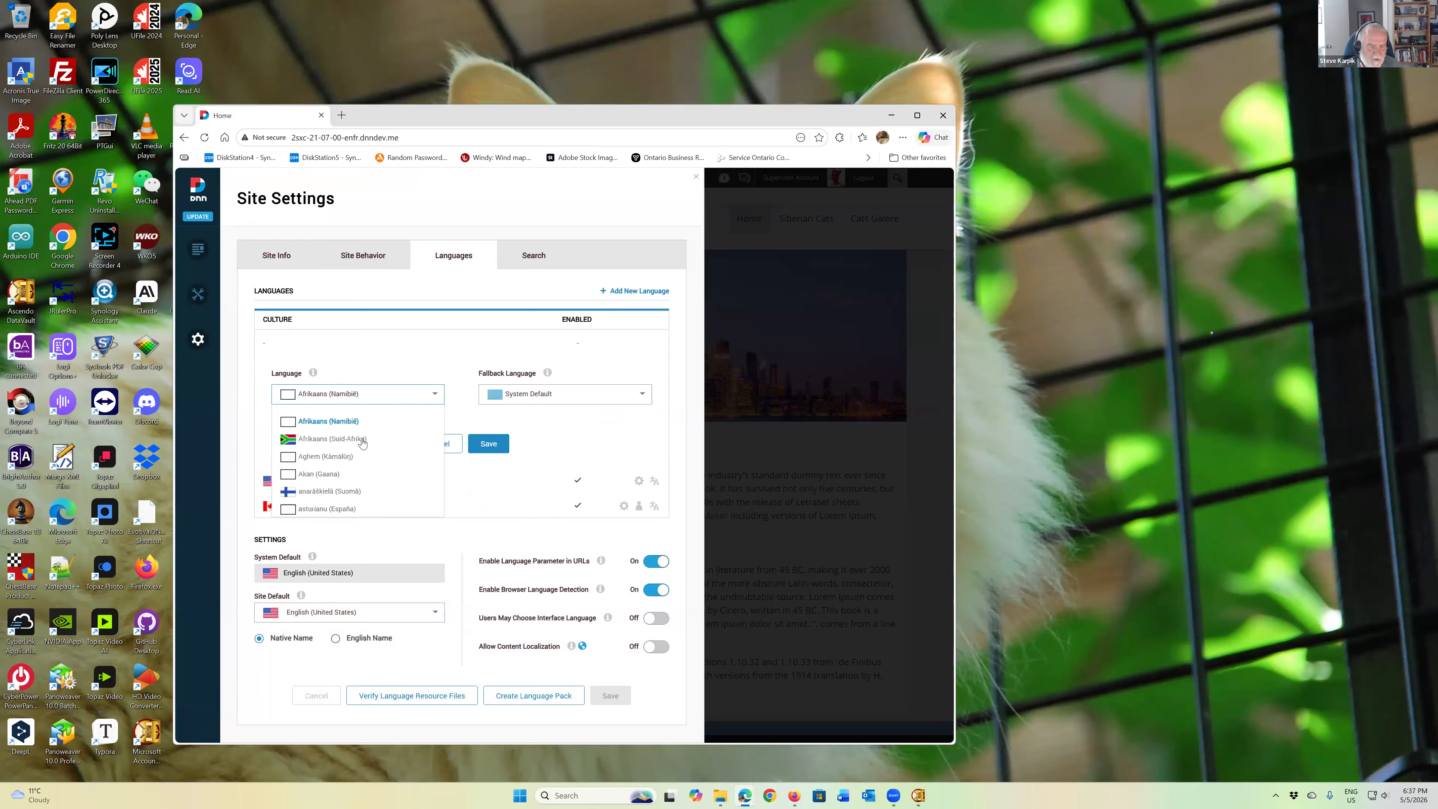
pyautogui.scroll(-10, 346, 462)
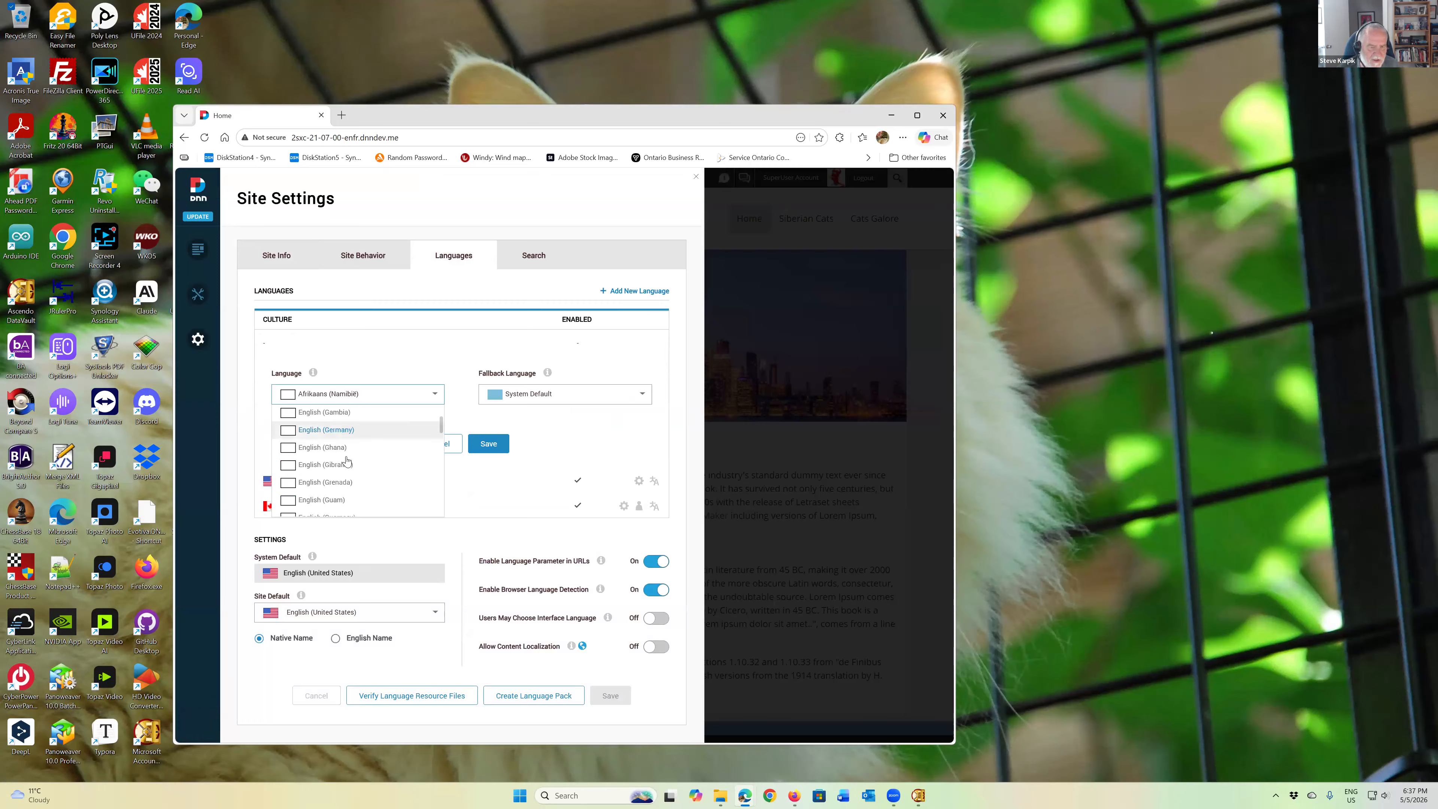
pyautogui.scroll(-15, 347, 462)
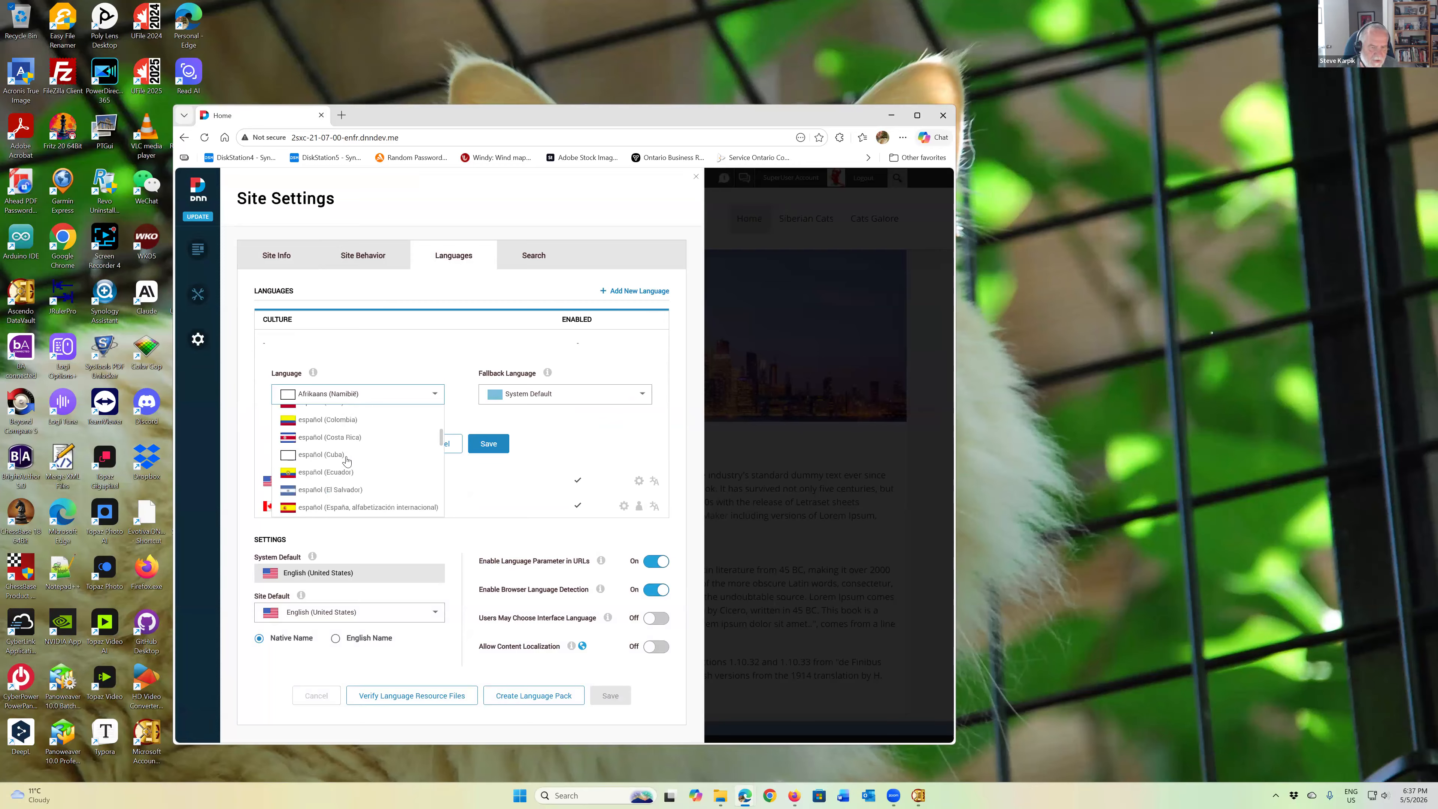
pyautogui.scroll(-10, 346, 461)
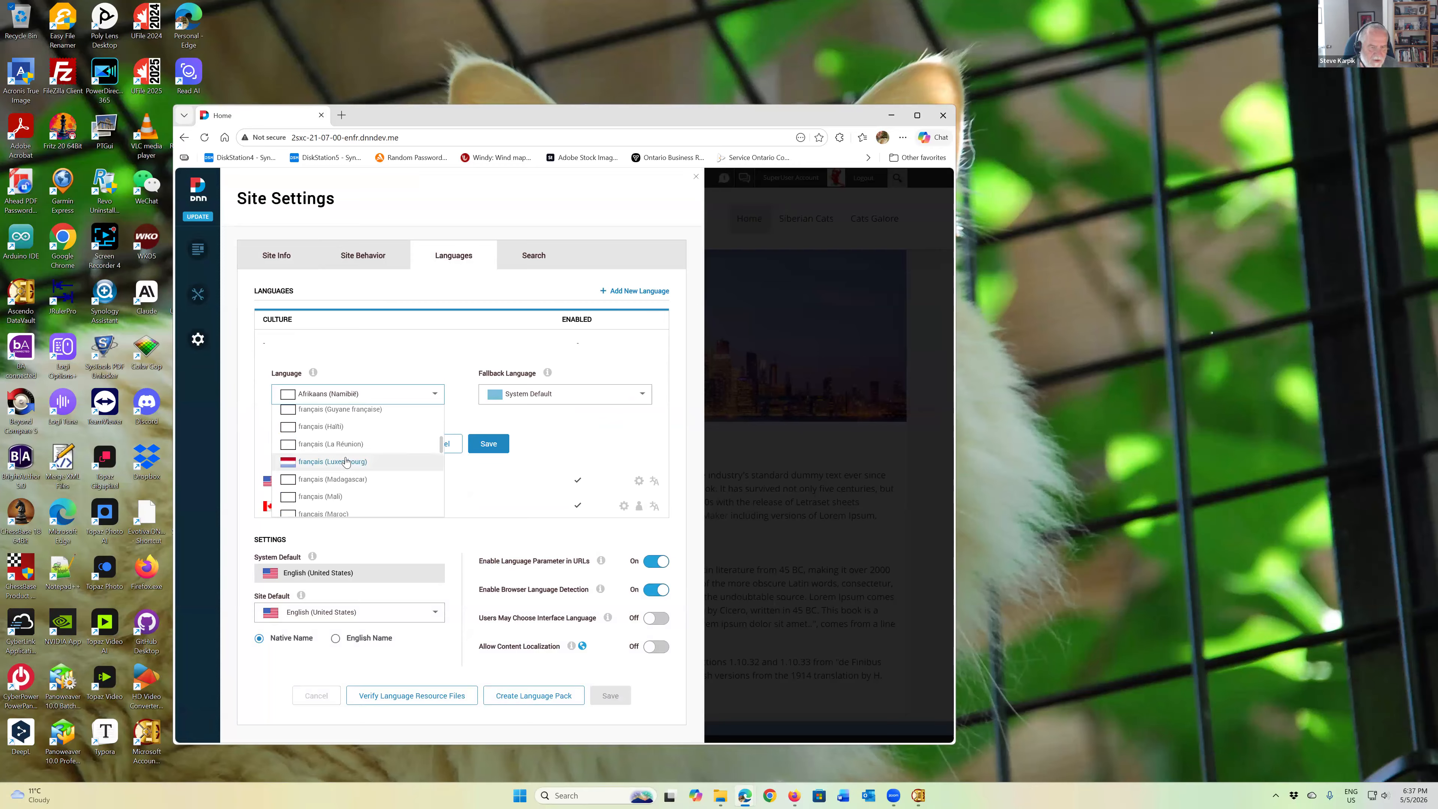
pyautogui.scroll(3, 346, 462)
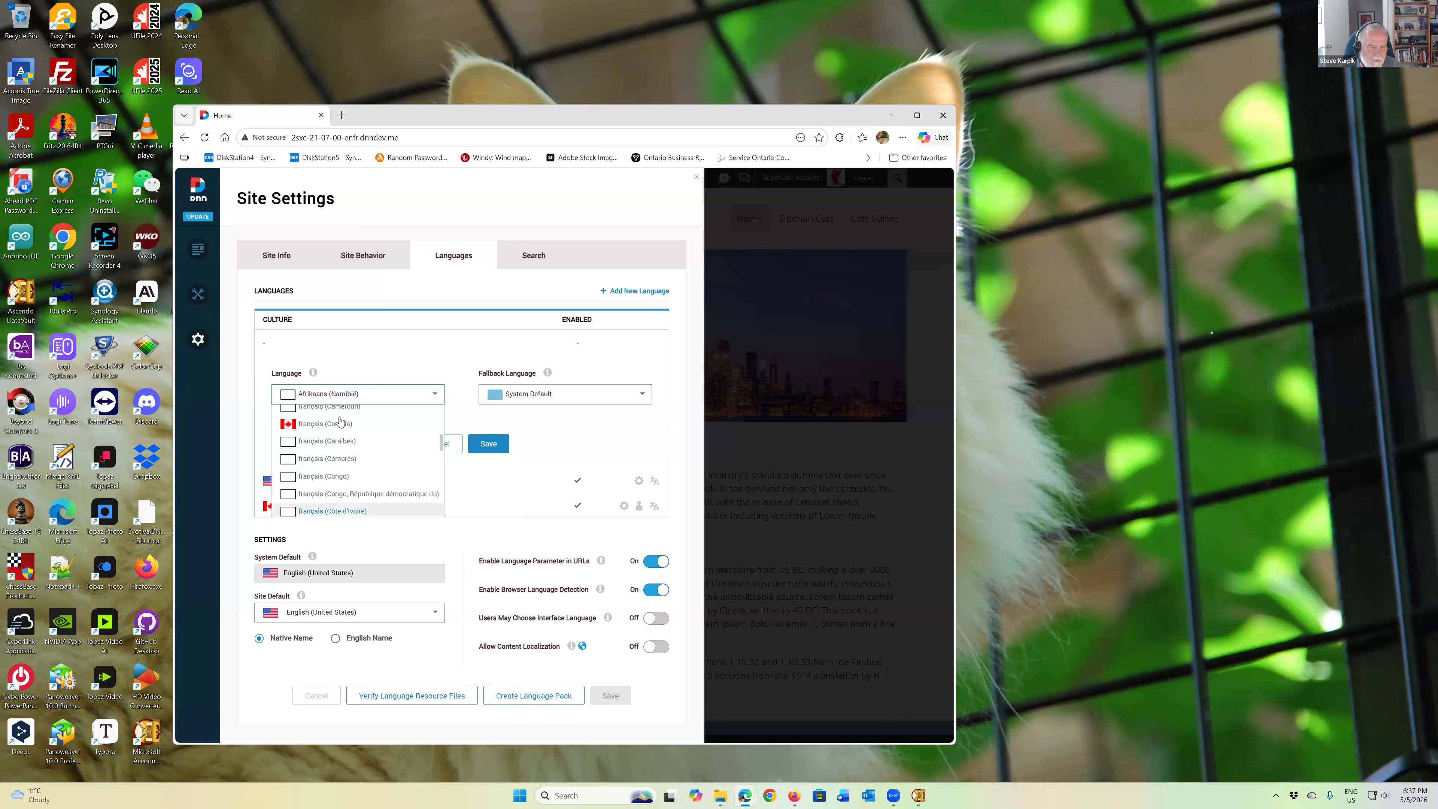
pyautogui.click(340, 424)
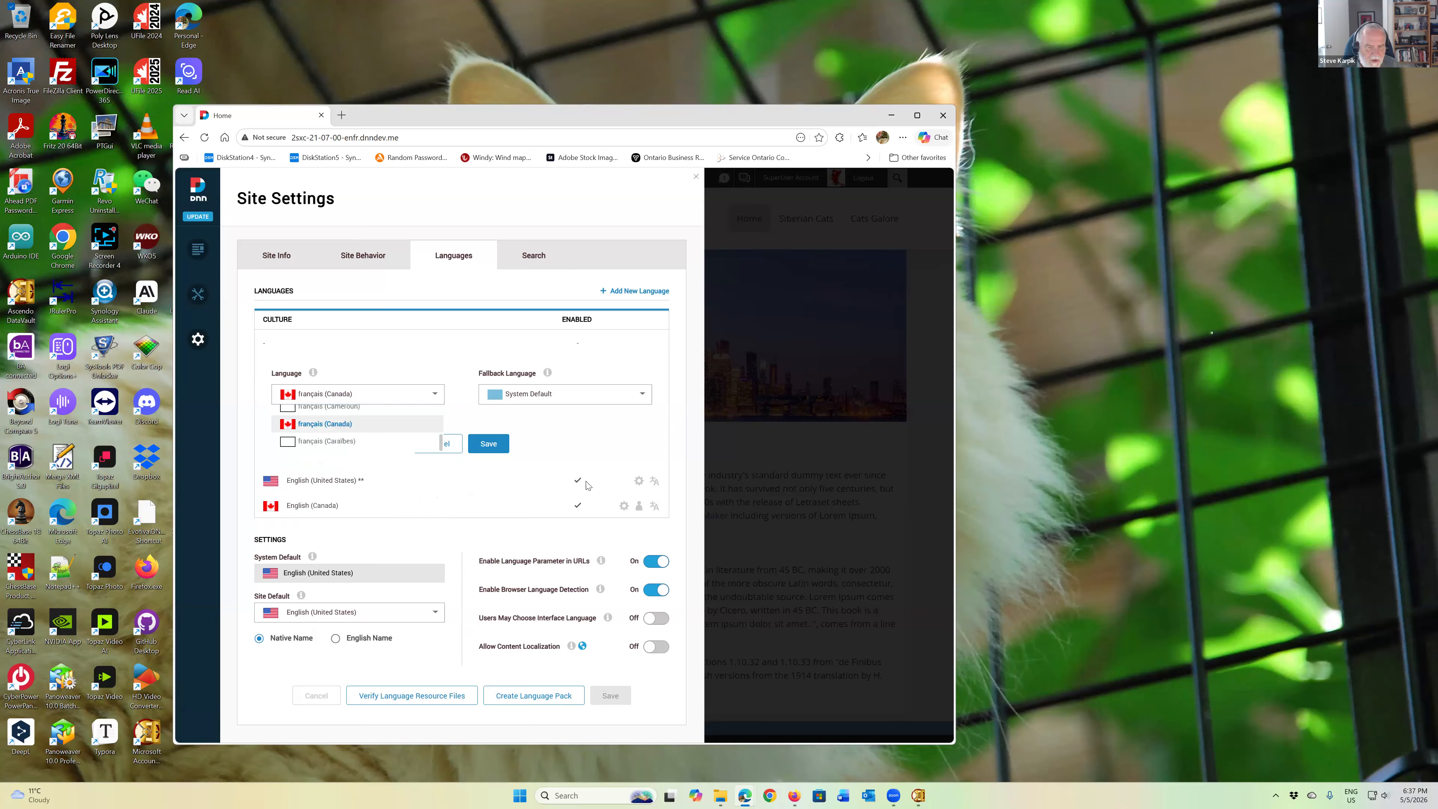
pyautogui.click(489, 444)
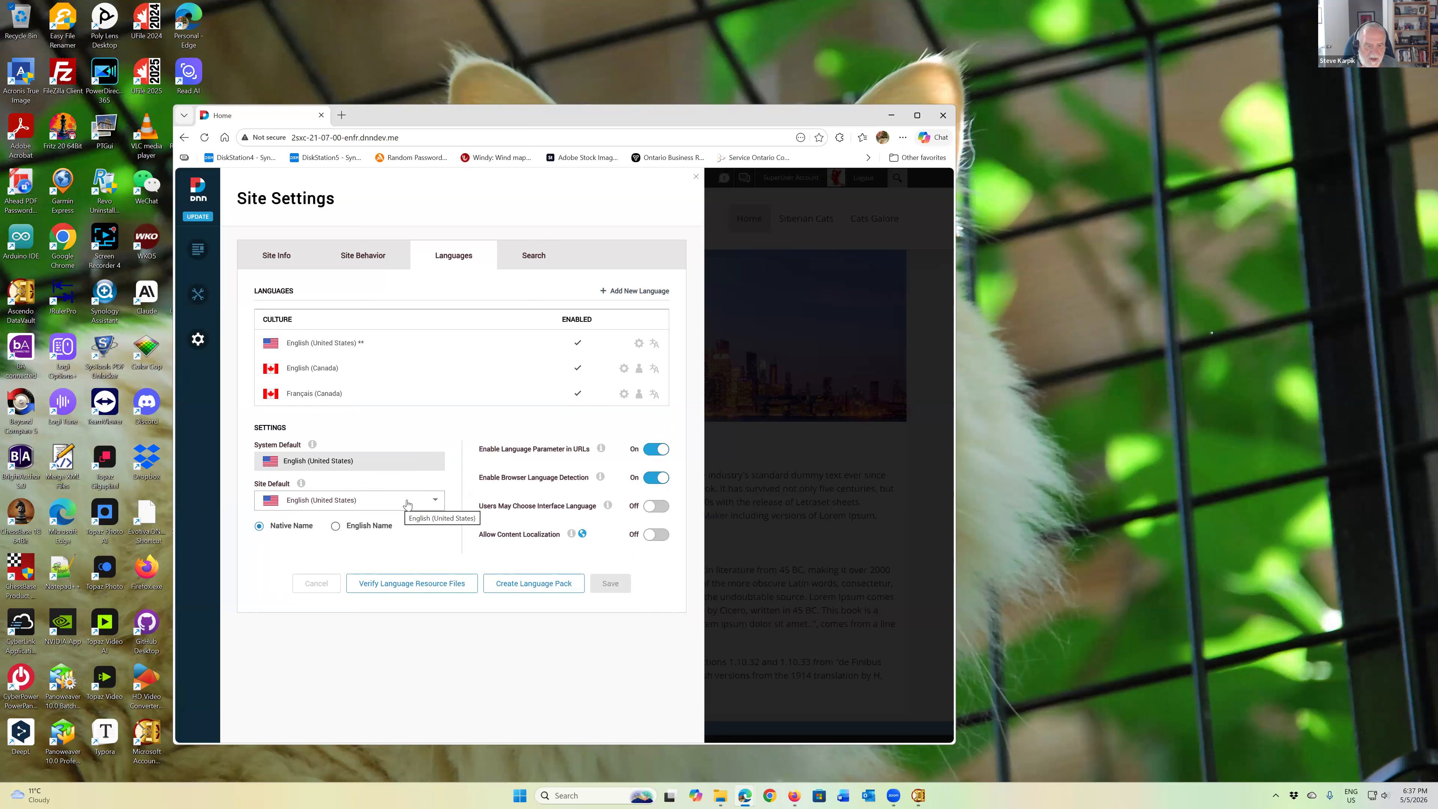
# Step: Make English (Canada) the site default language, and disable English (United States)
pyautogui.click(343, 549)
pyautogui.click(621, 587)
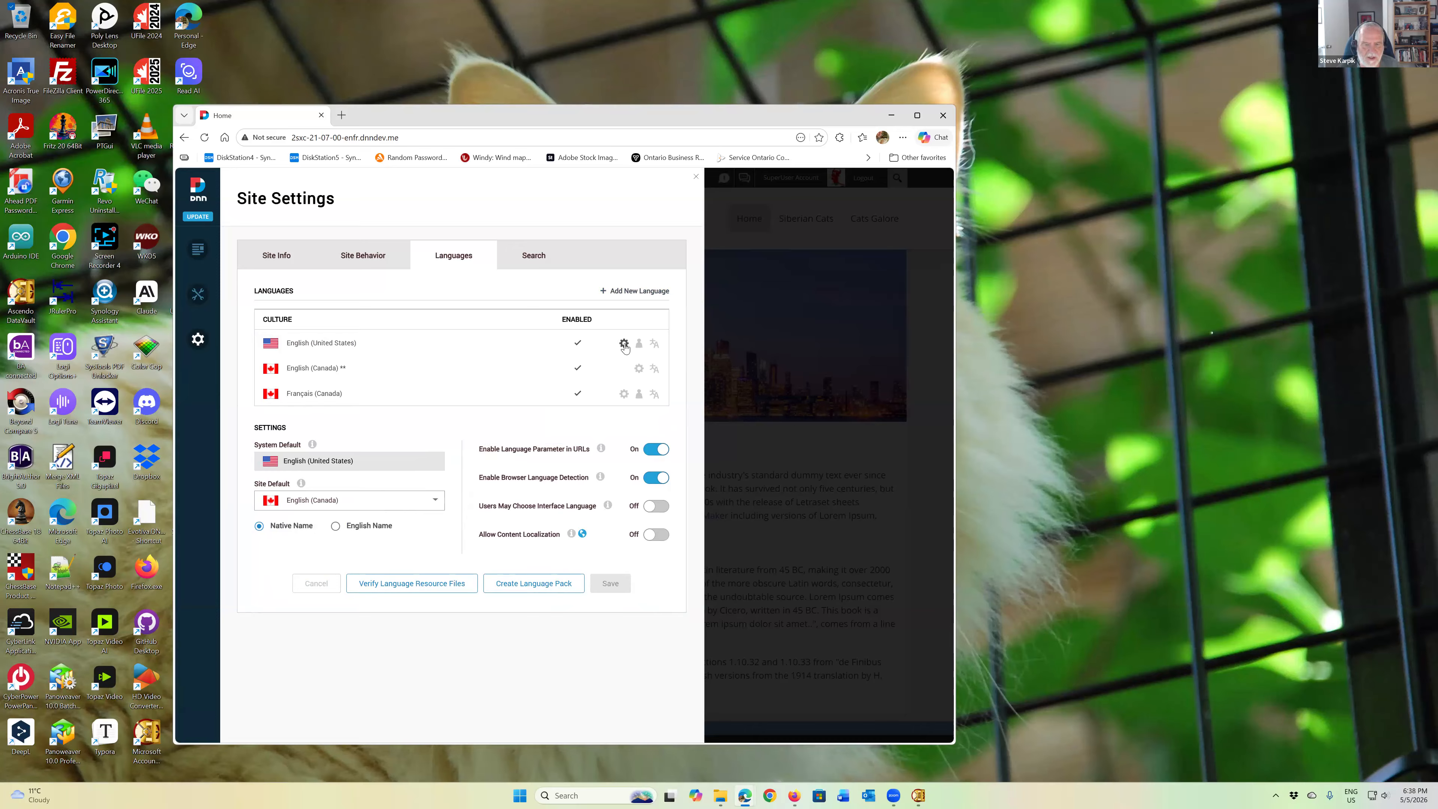
pyautogui.click(624, 344)
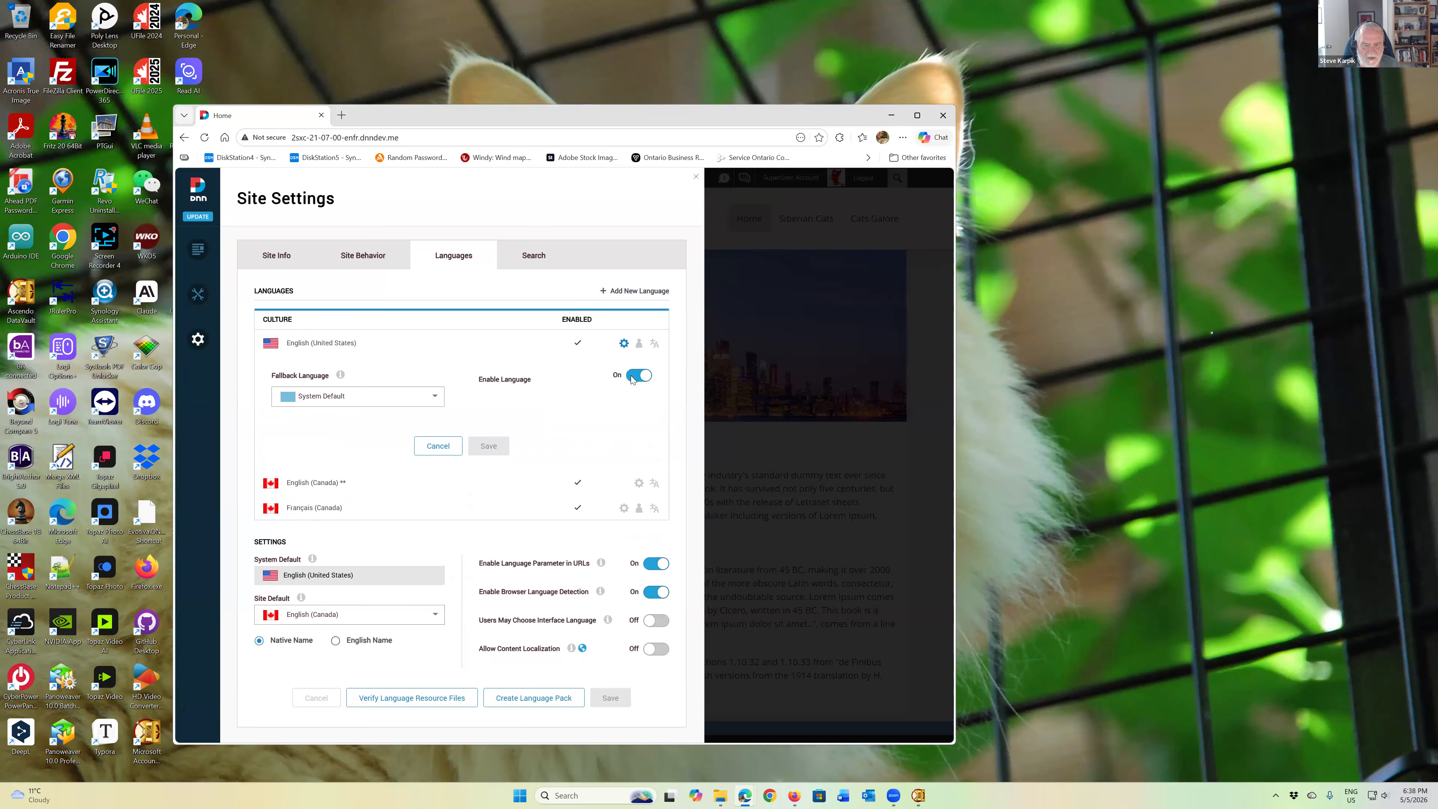
pyautogui.click(634, 377)
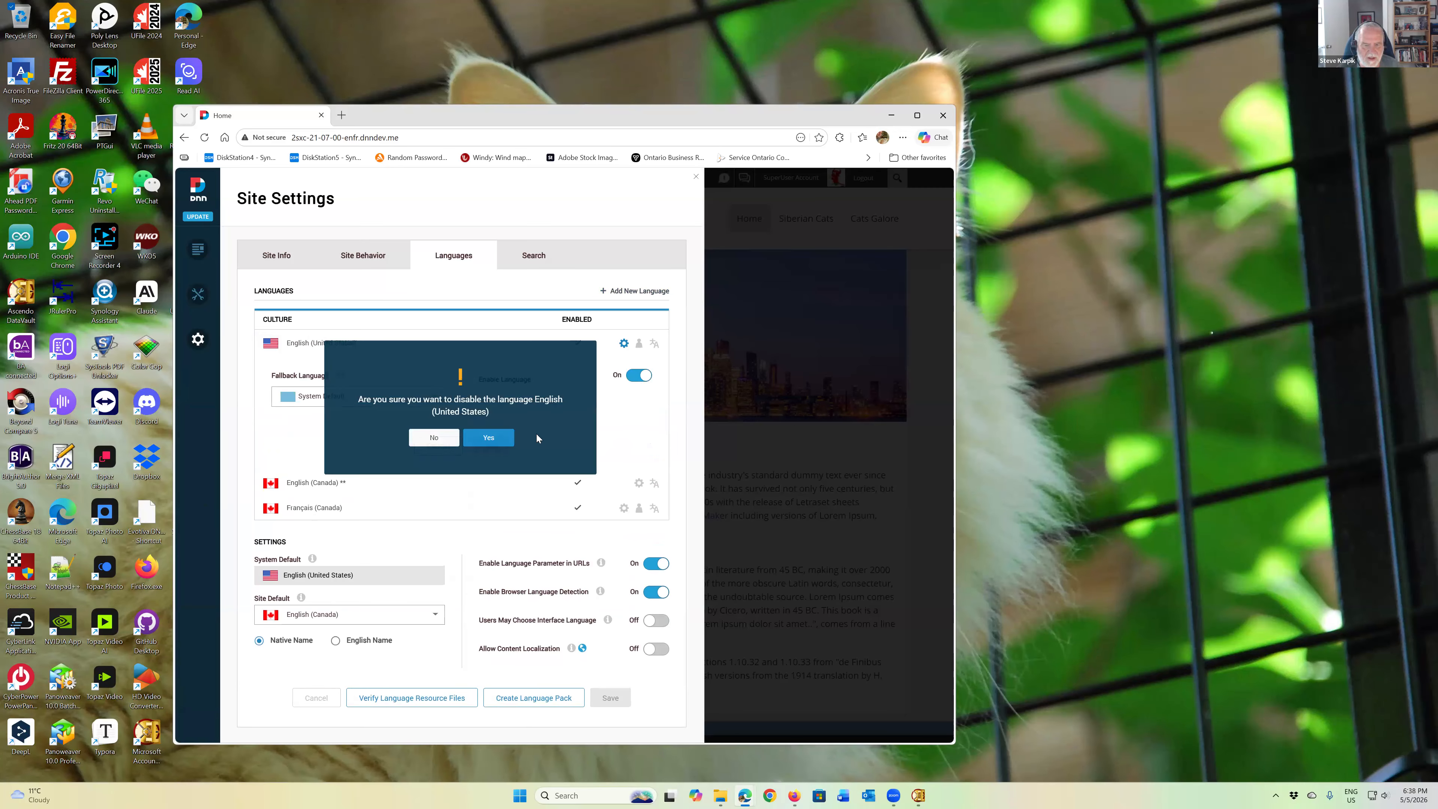
pyautogui.click(491, 438)
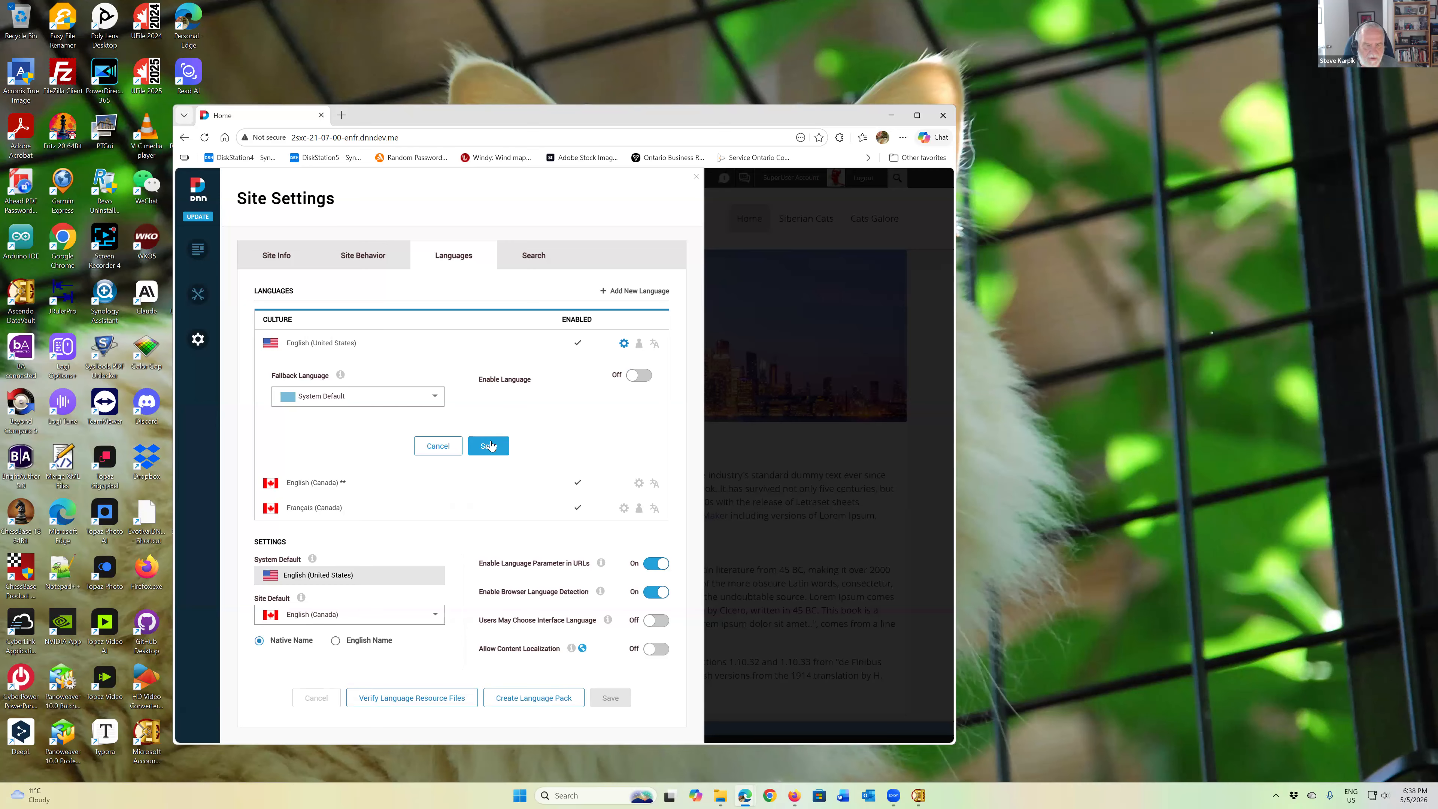
pyautogui.click(489, 446)
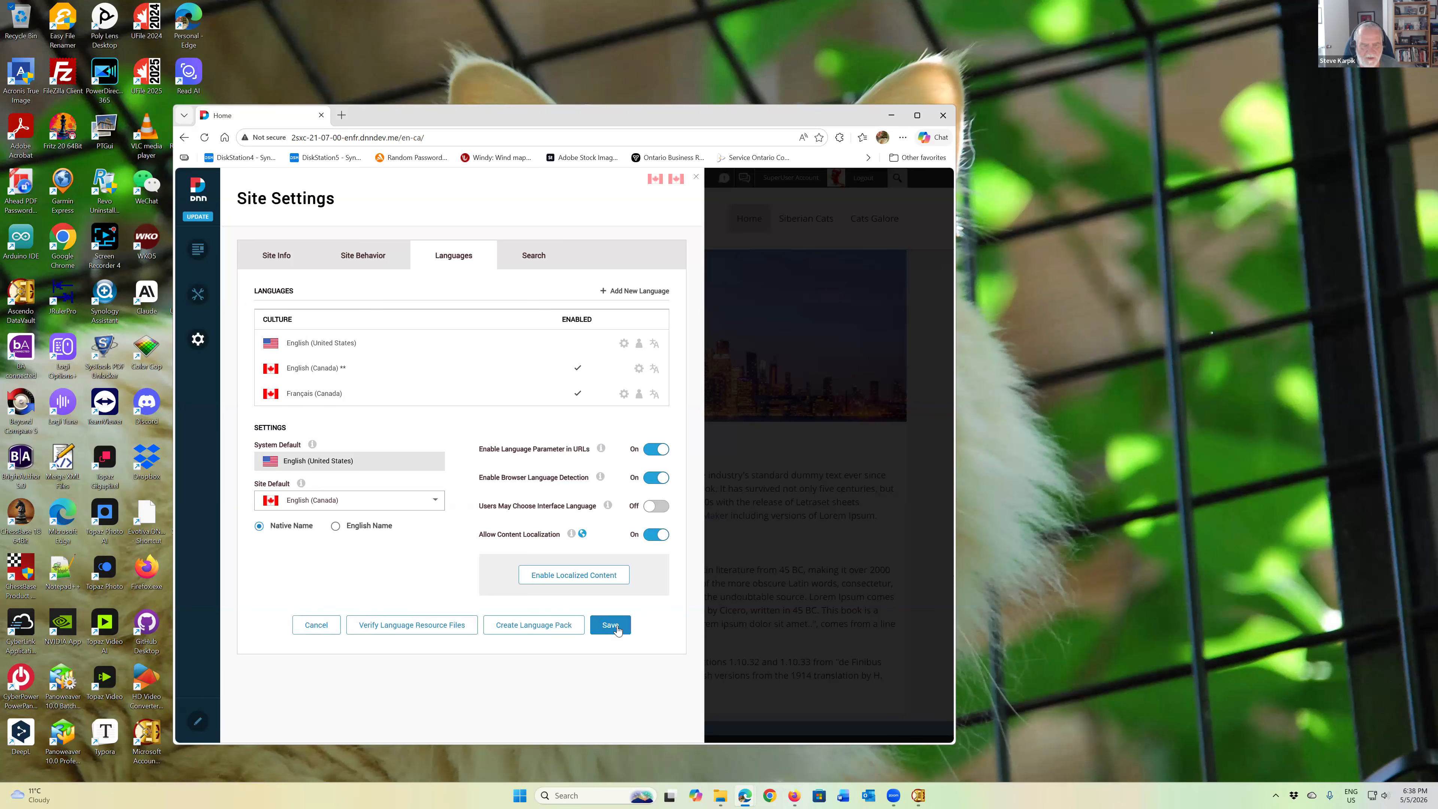
# Step: Save the allowed content localization setting and enable localized content with all pages made translatable
pyautogui.click(617, 628)
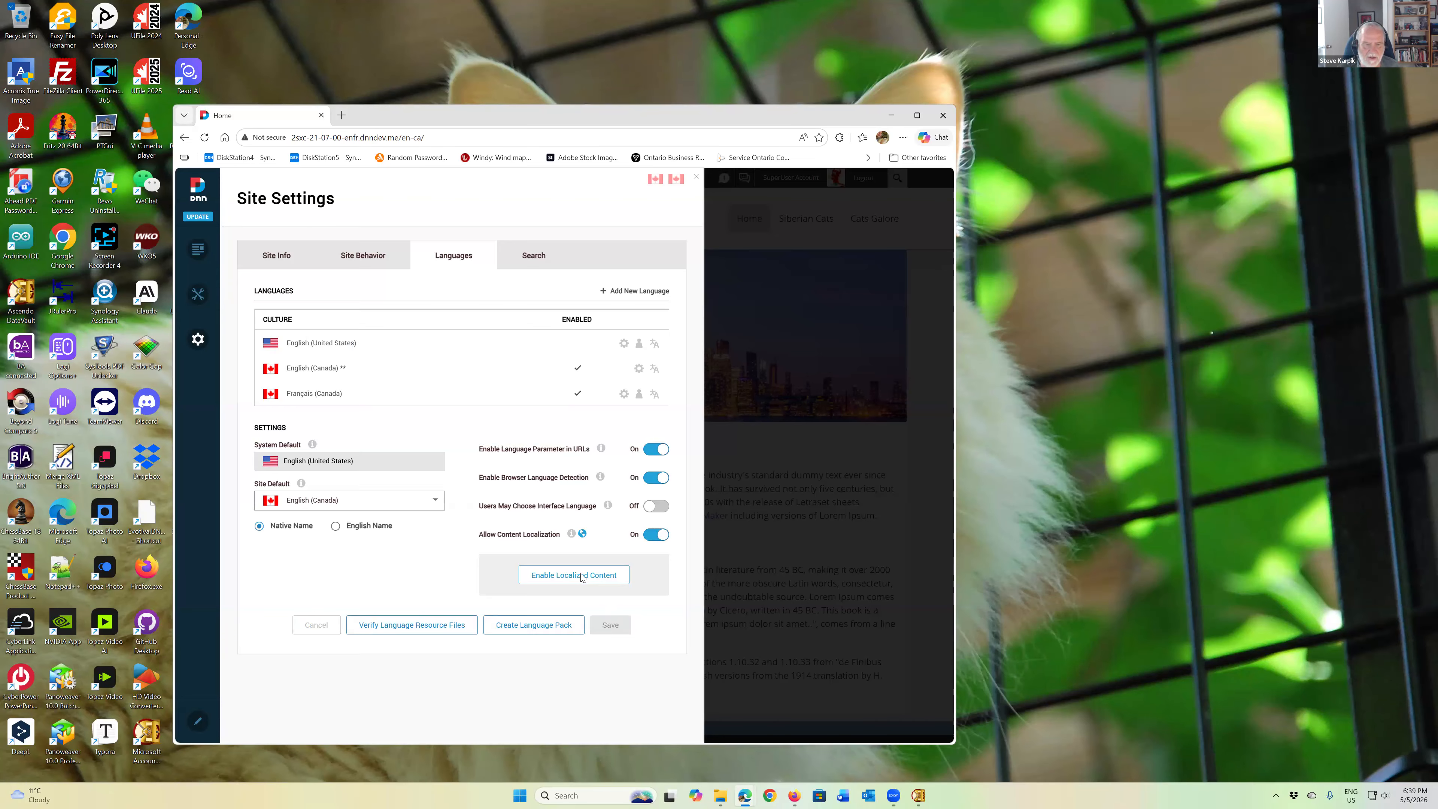
pyautogui.click(581, 576)
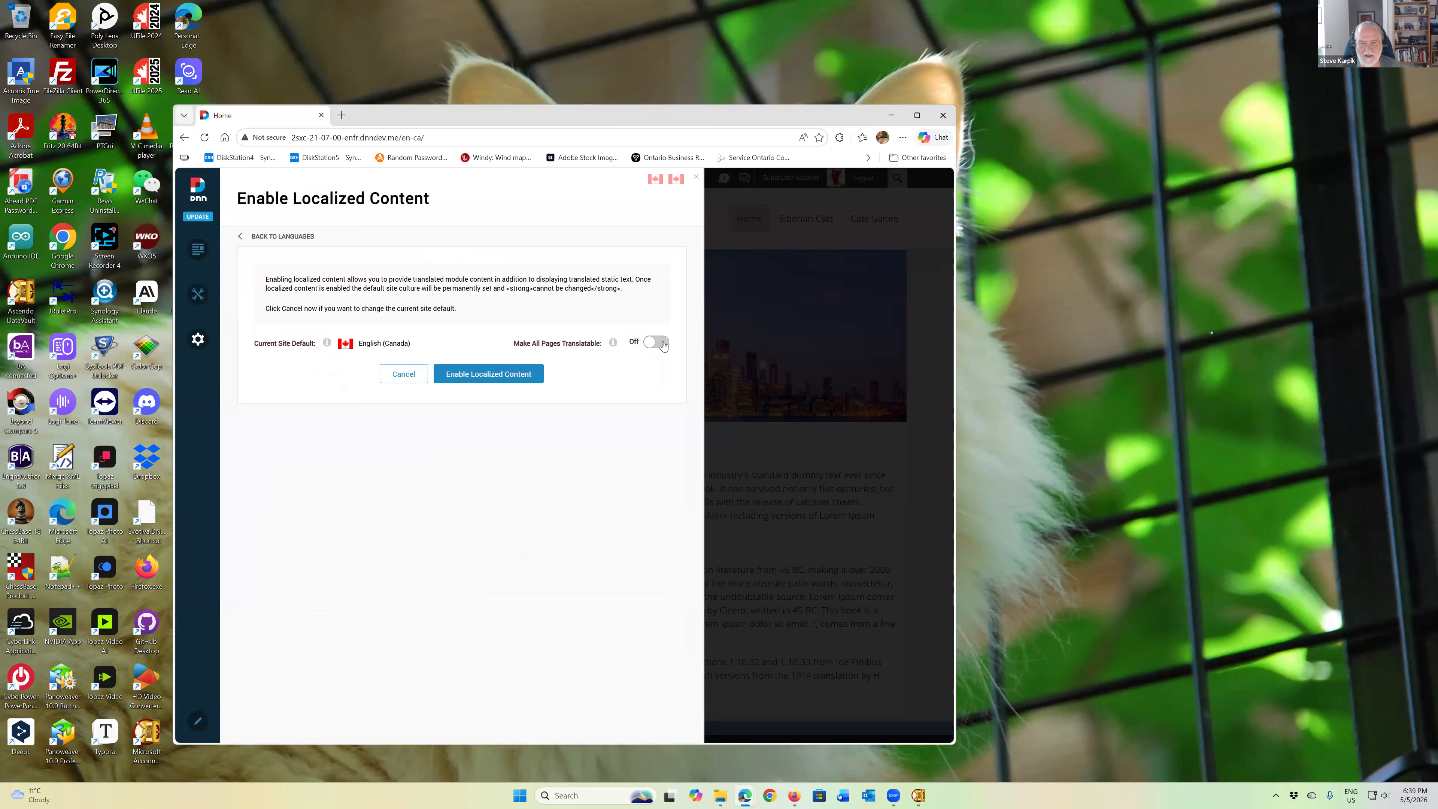
pyautogui.click(663, 343)
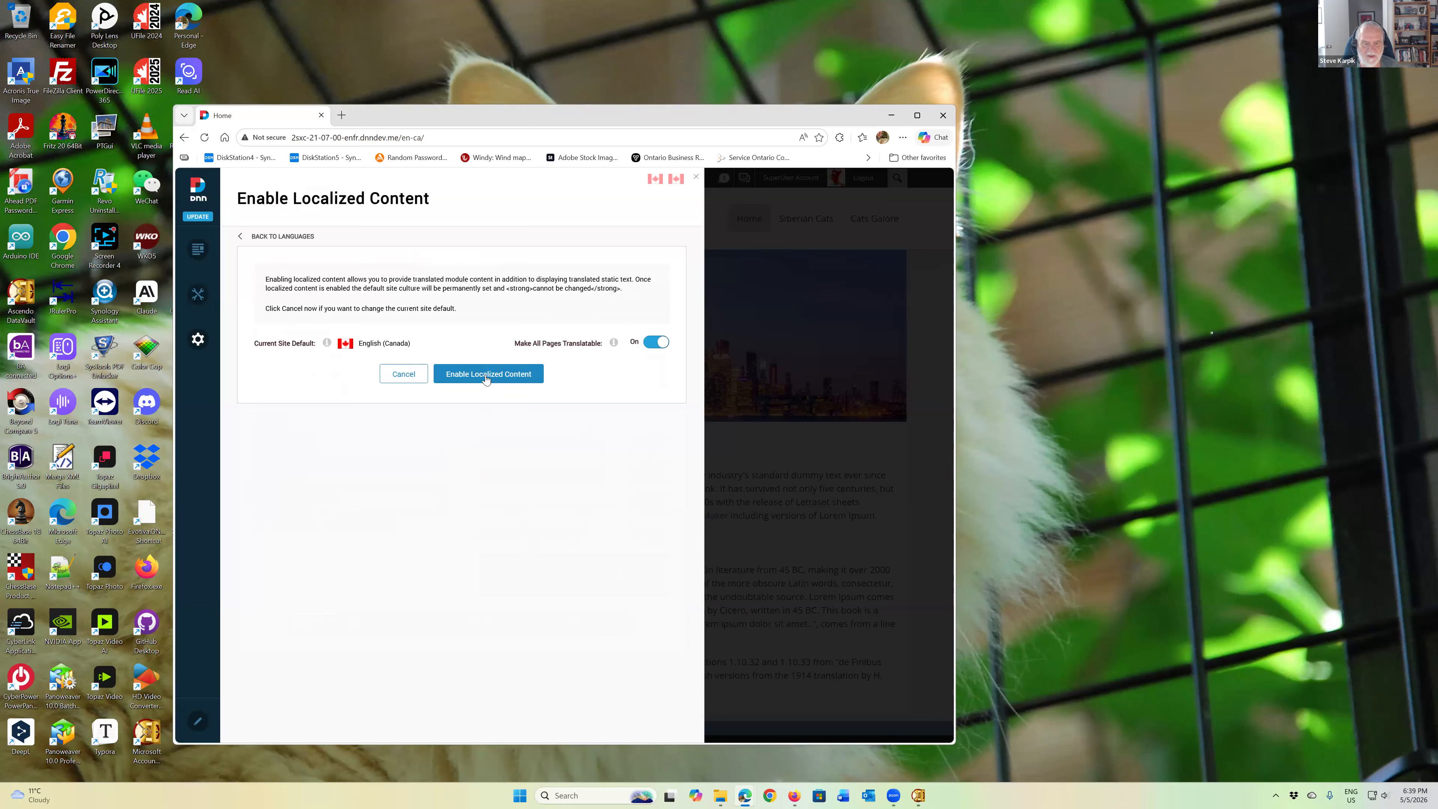
pyautogui.click(485, 375)
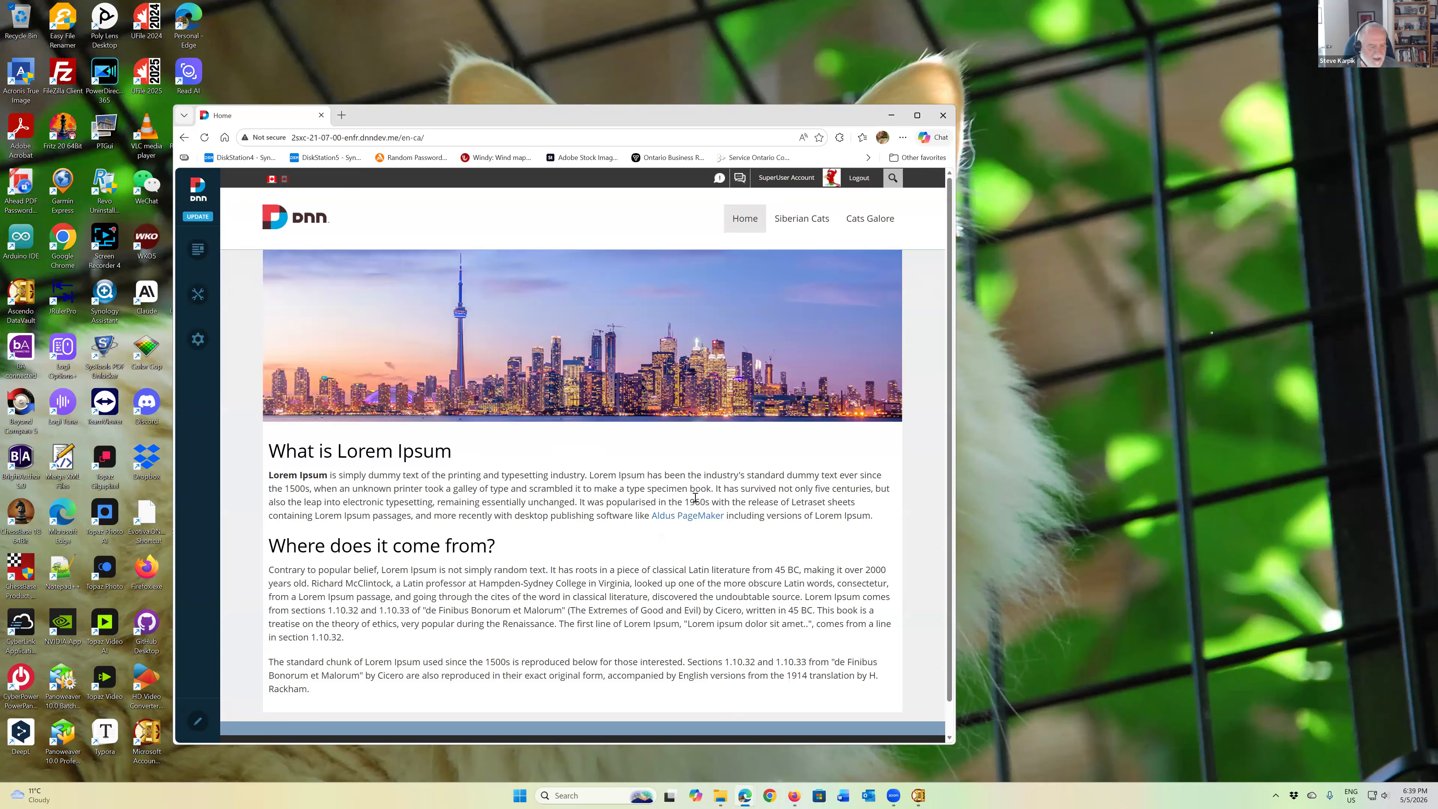
# Step: From the Cats Galore page, open the 2sxc zone's language management and enable English (Canada) and français (Canada)
pyautogui.click(813, 225)
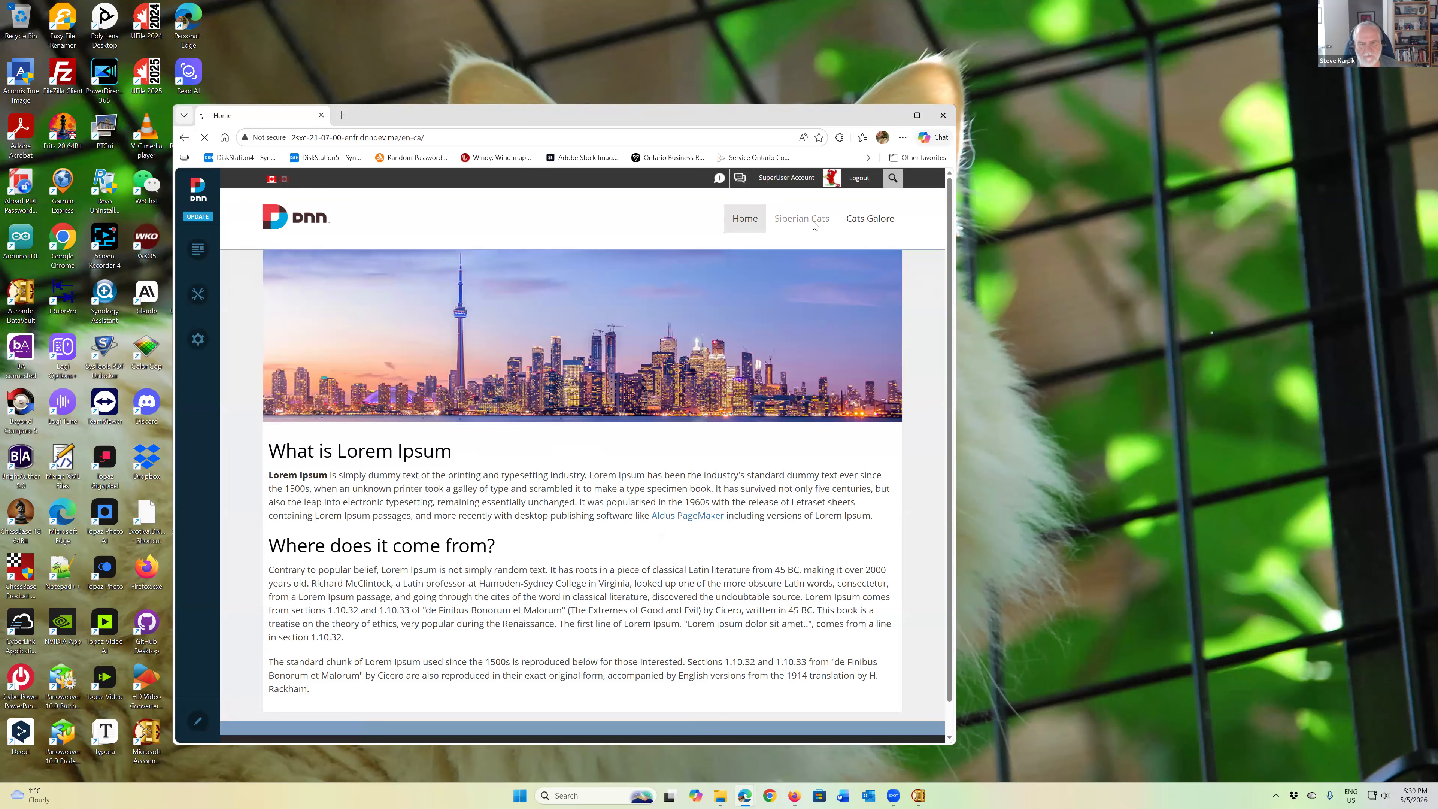
pyautogui.click(871, 202)
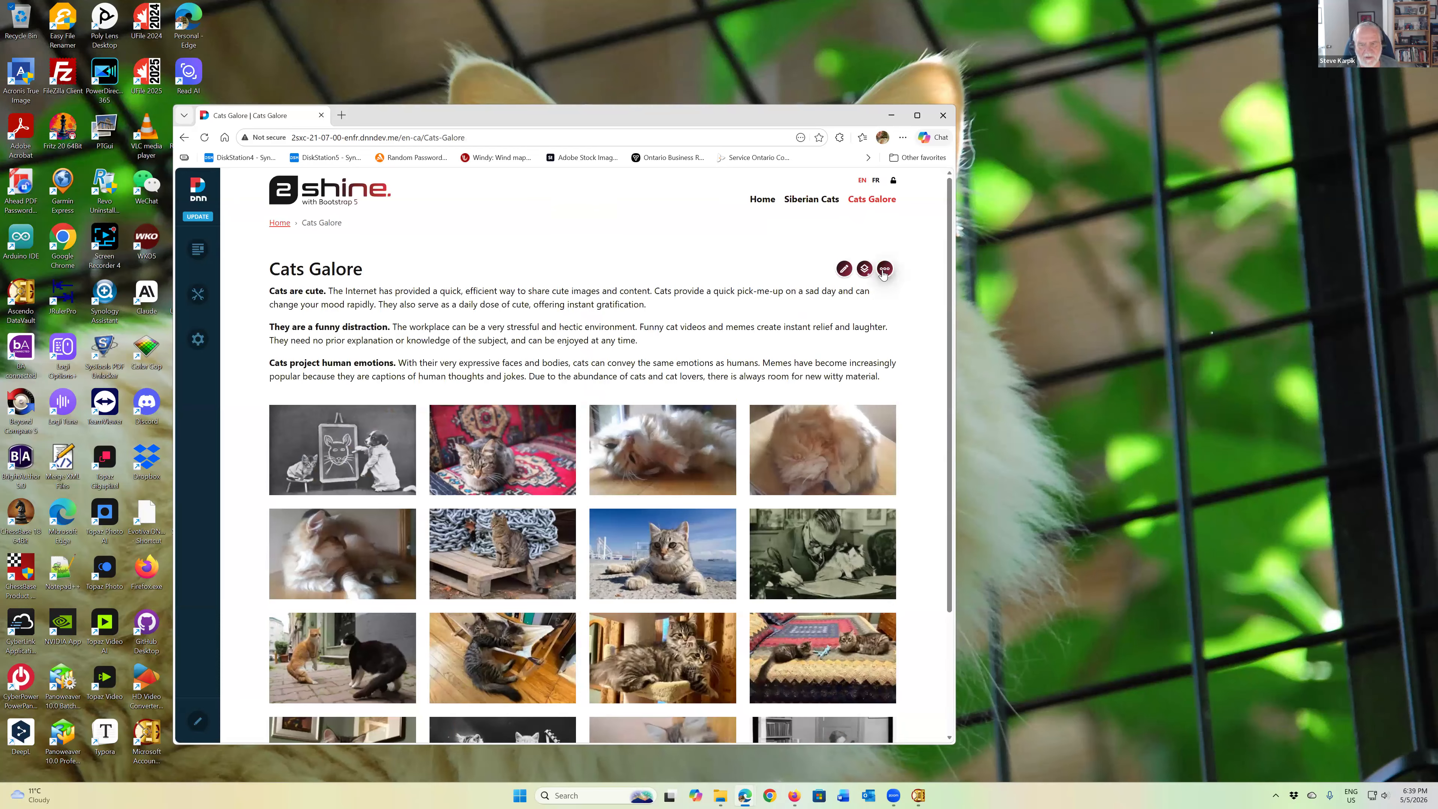
pyautogui.click(884, 270)
pyautogui.click(884, 272)
pyautogui.click(844, 269)
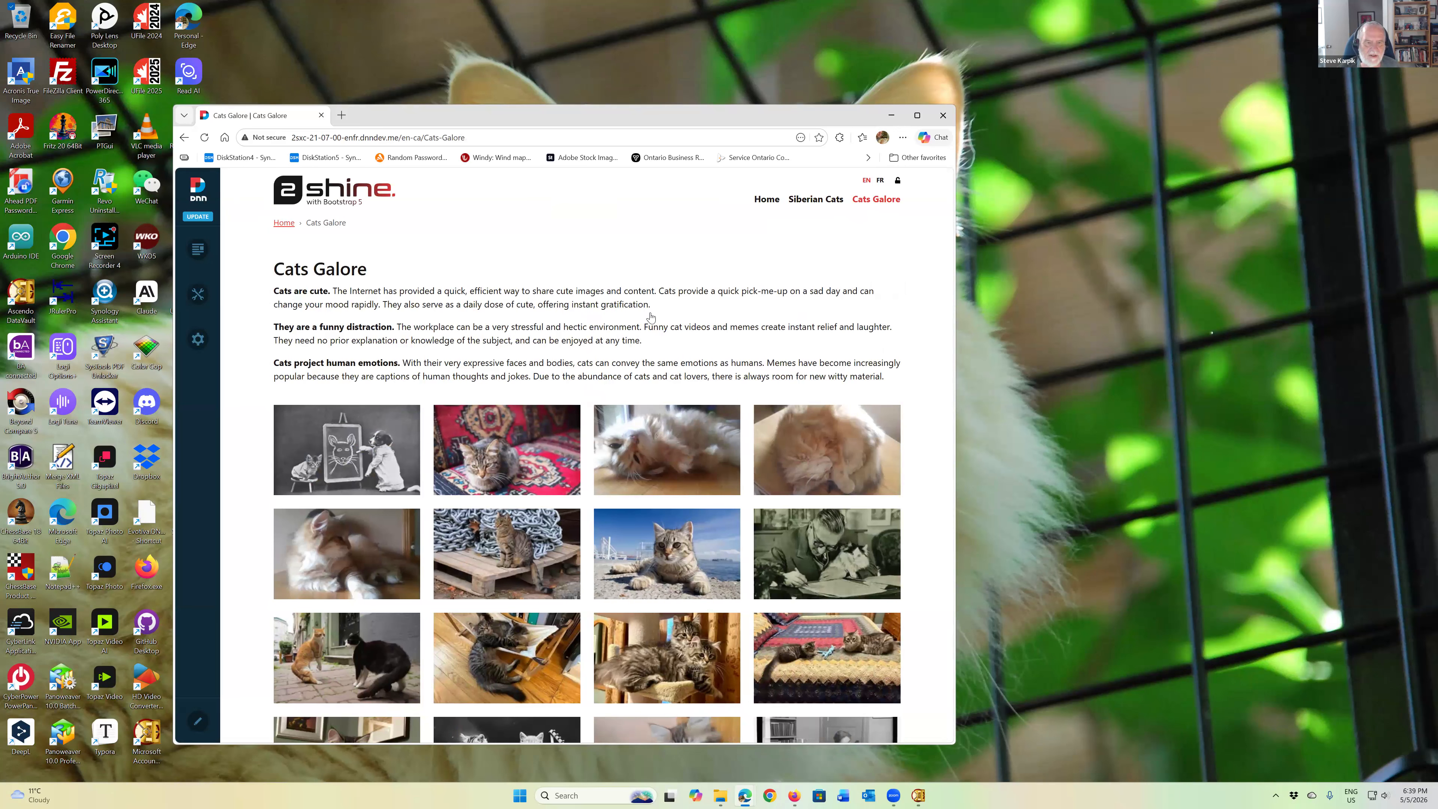
pyautogui.click(275, 308)
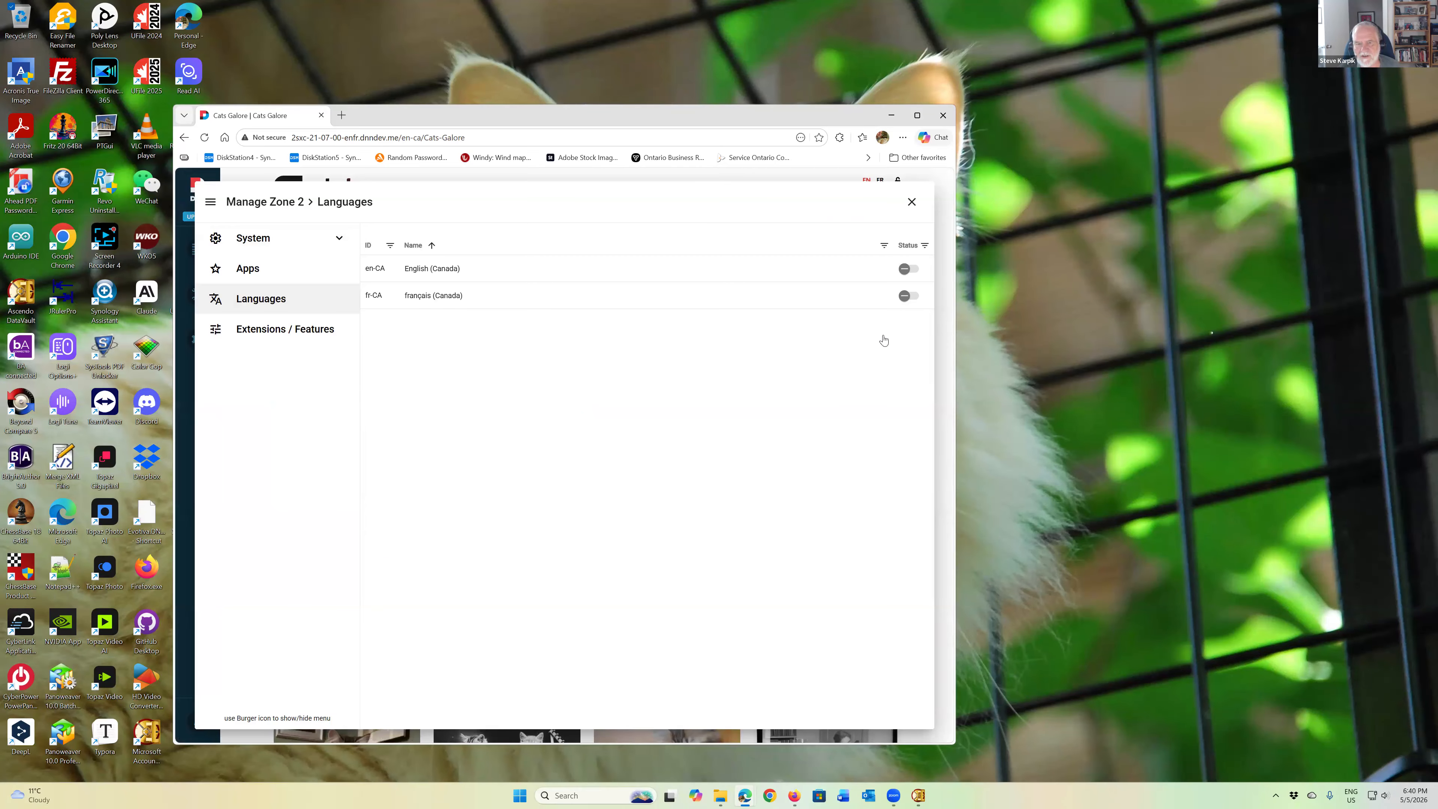
pyautogui.click(915, 270)
pyautogui.click(914, 298)
pyautogui.click(912, 204)
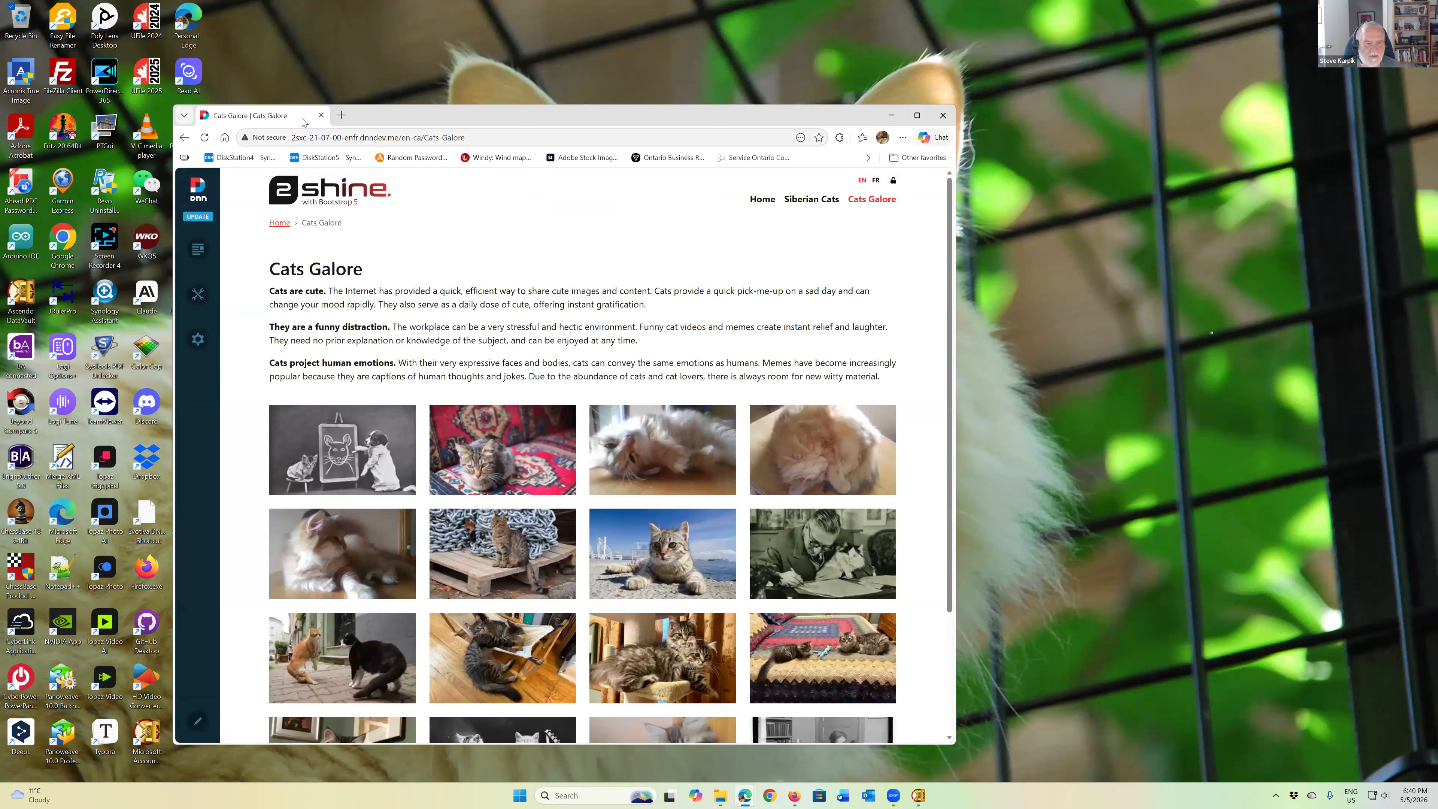
# Step: On the French version of the Cats Galore page, unlock the album title for translation and set it to "Chats à profusion"
pyautogui.click(876, 182)
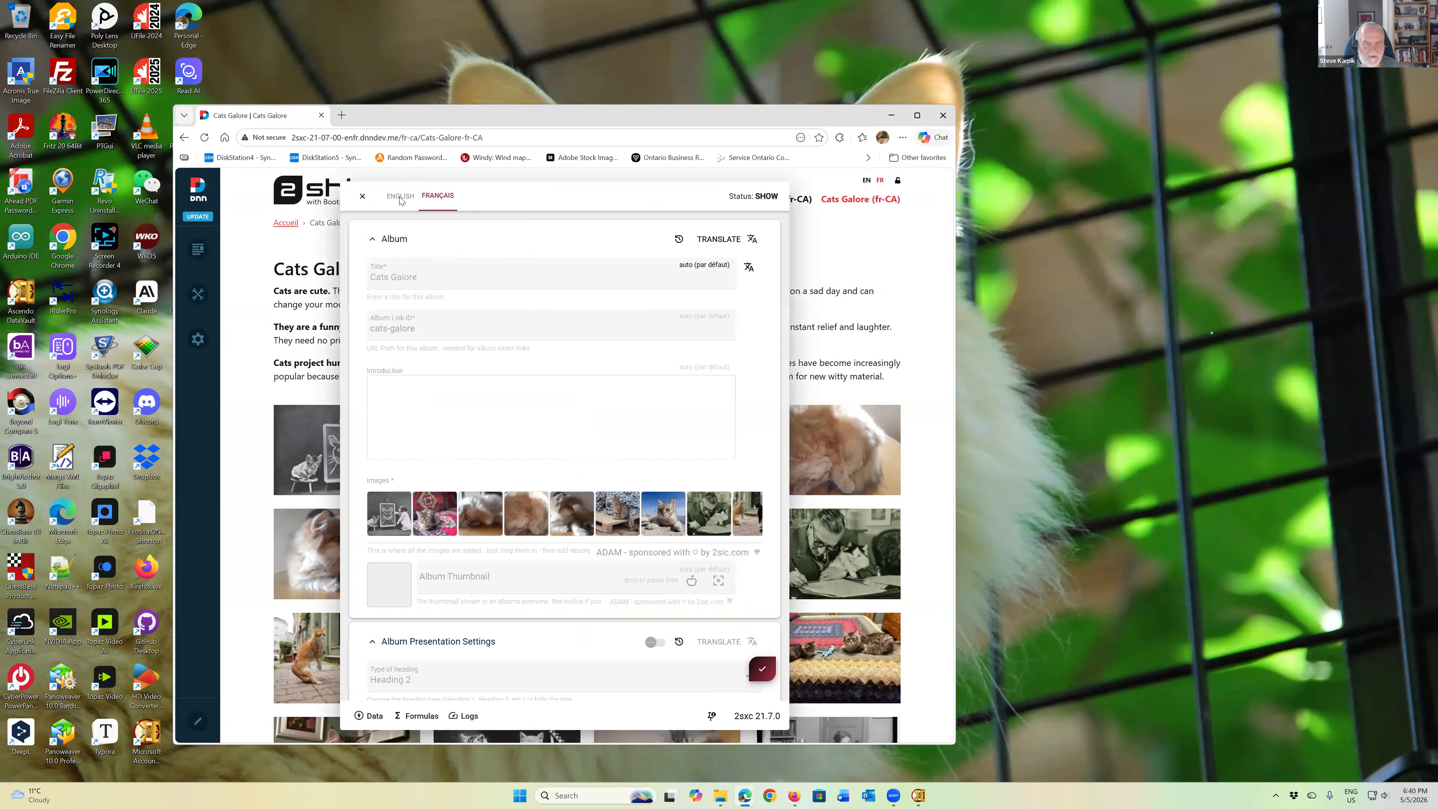
pyautogui.click(400, 197)
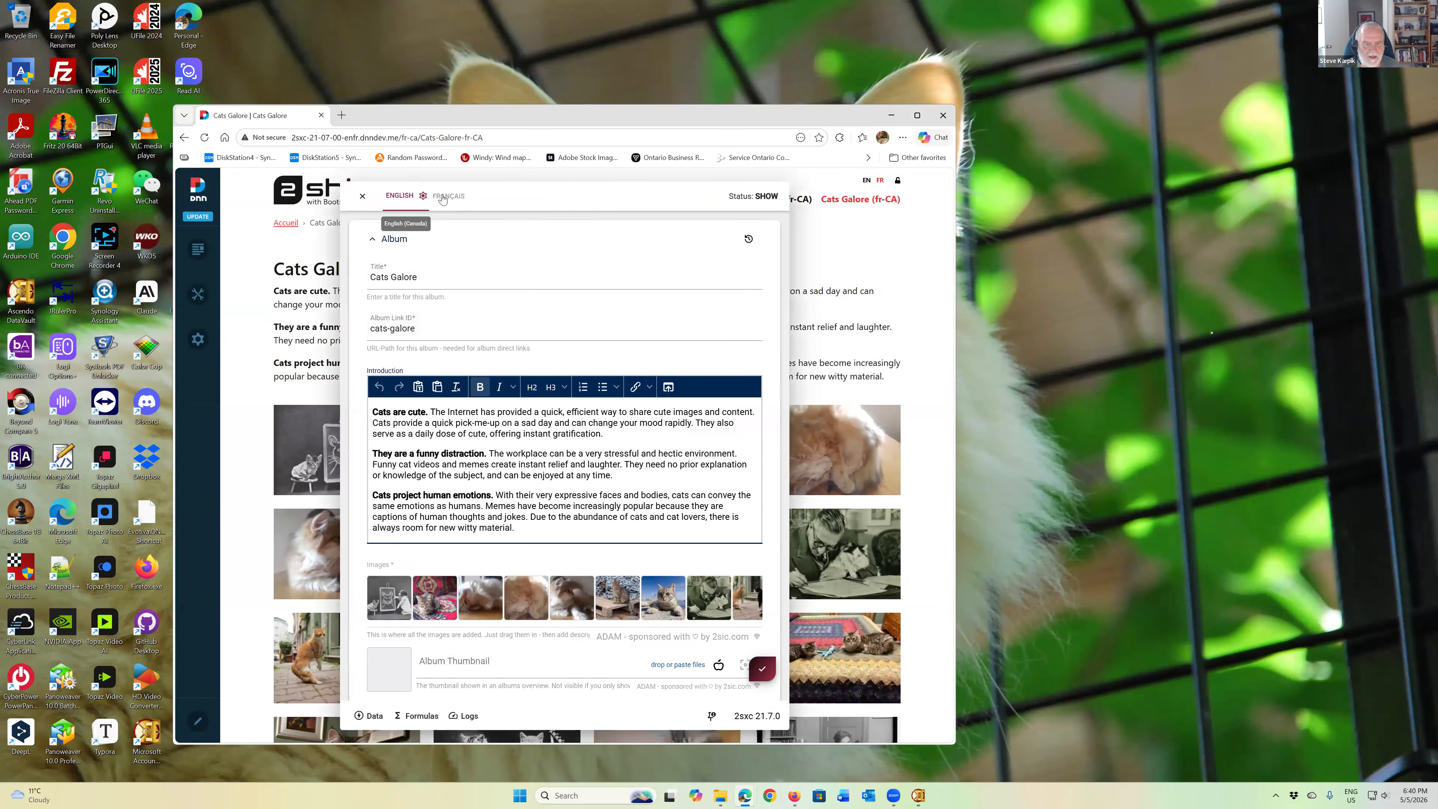
pyautogui.click(443, 196)
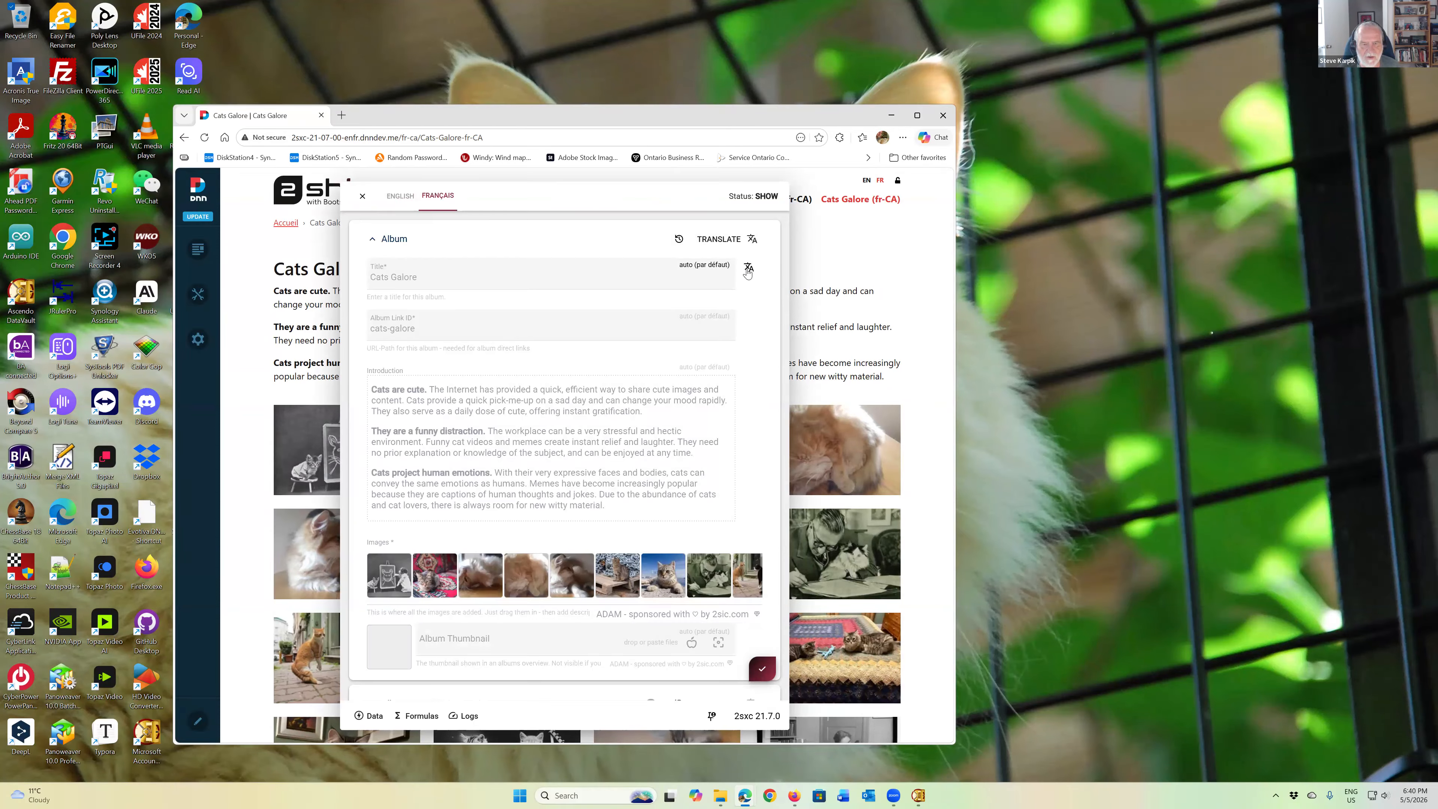
pyautogui.click(748, 269)
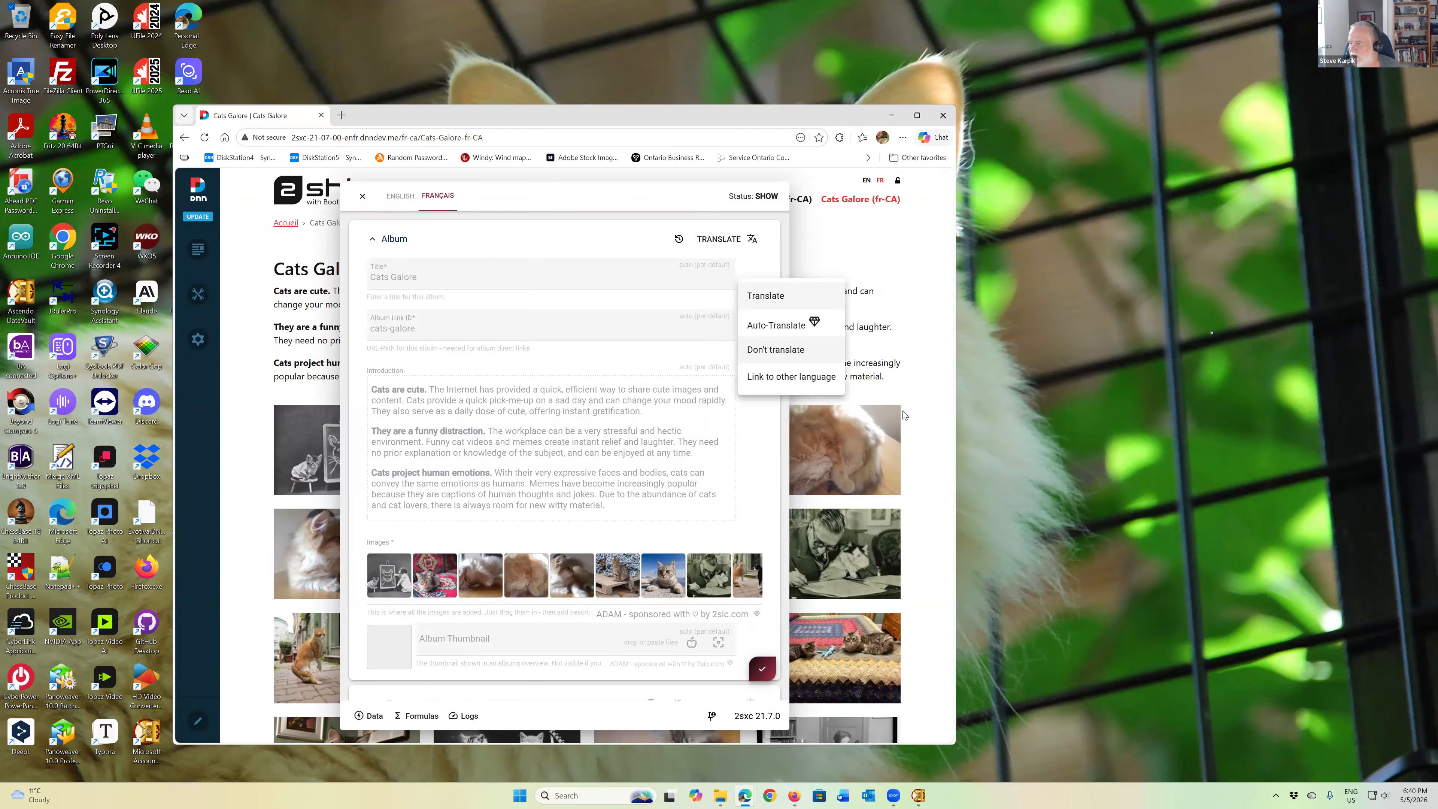
pyautogui.click(775, 349)
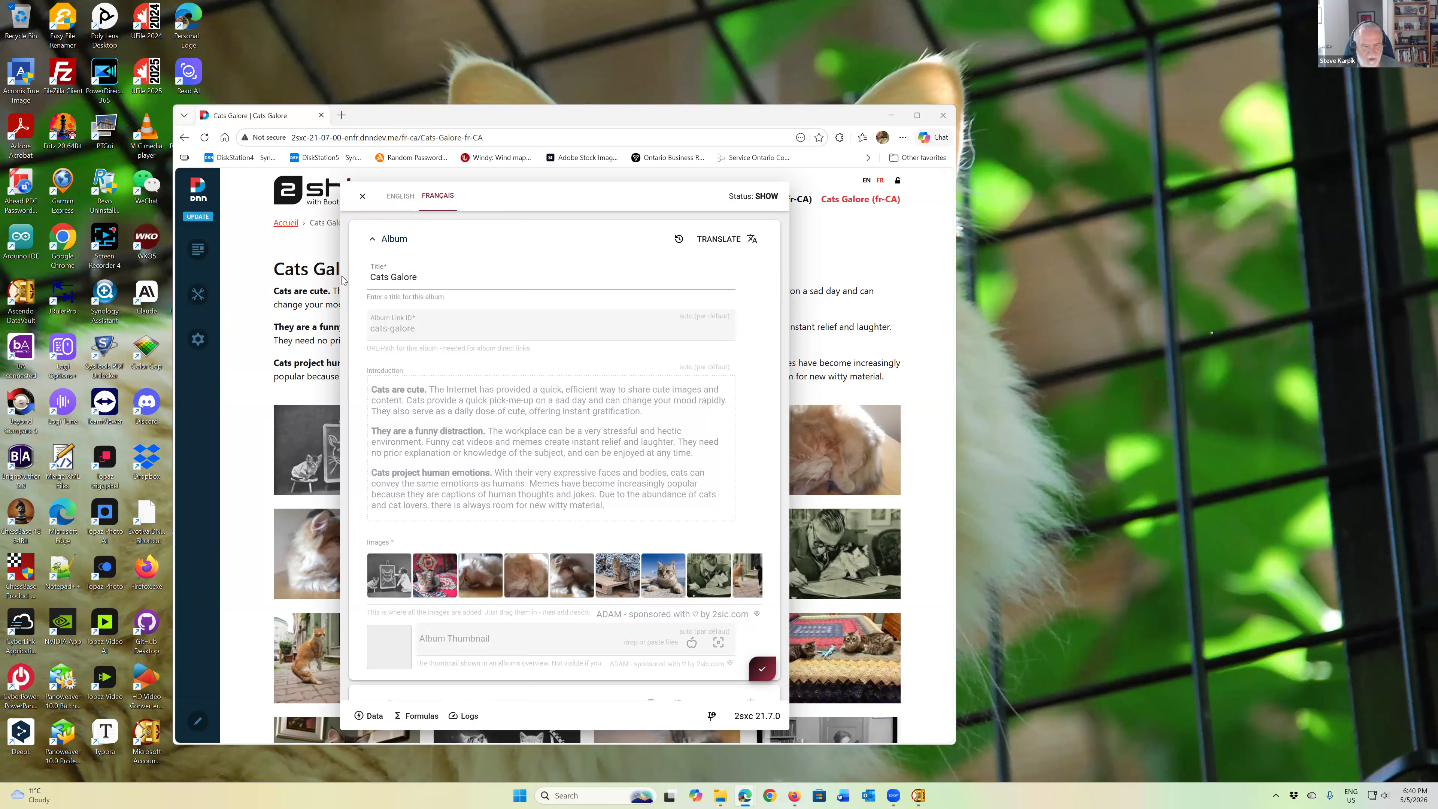
pyautogui.click(720, 372)
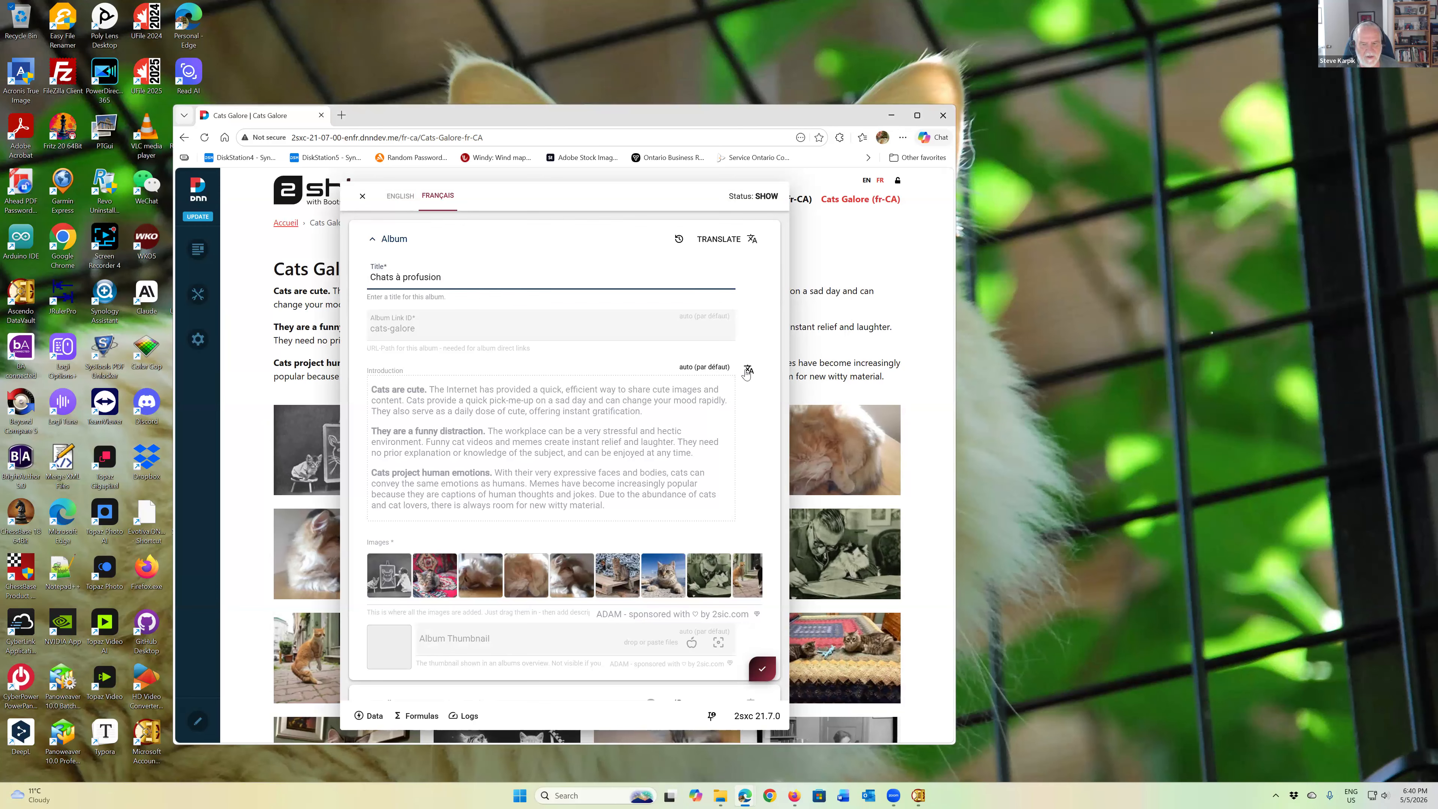
# Step: Unlock the album's Introduction for translation, replace it with the French text beginning "Les chats sont mignons.", and save the album
pyautogui.click(749, 369)
pyautogui.click(828, 486)
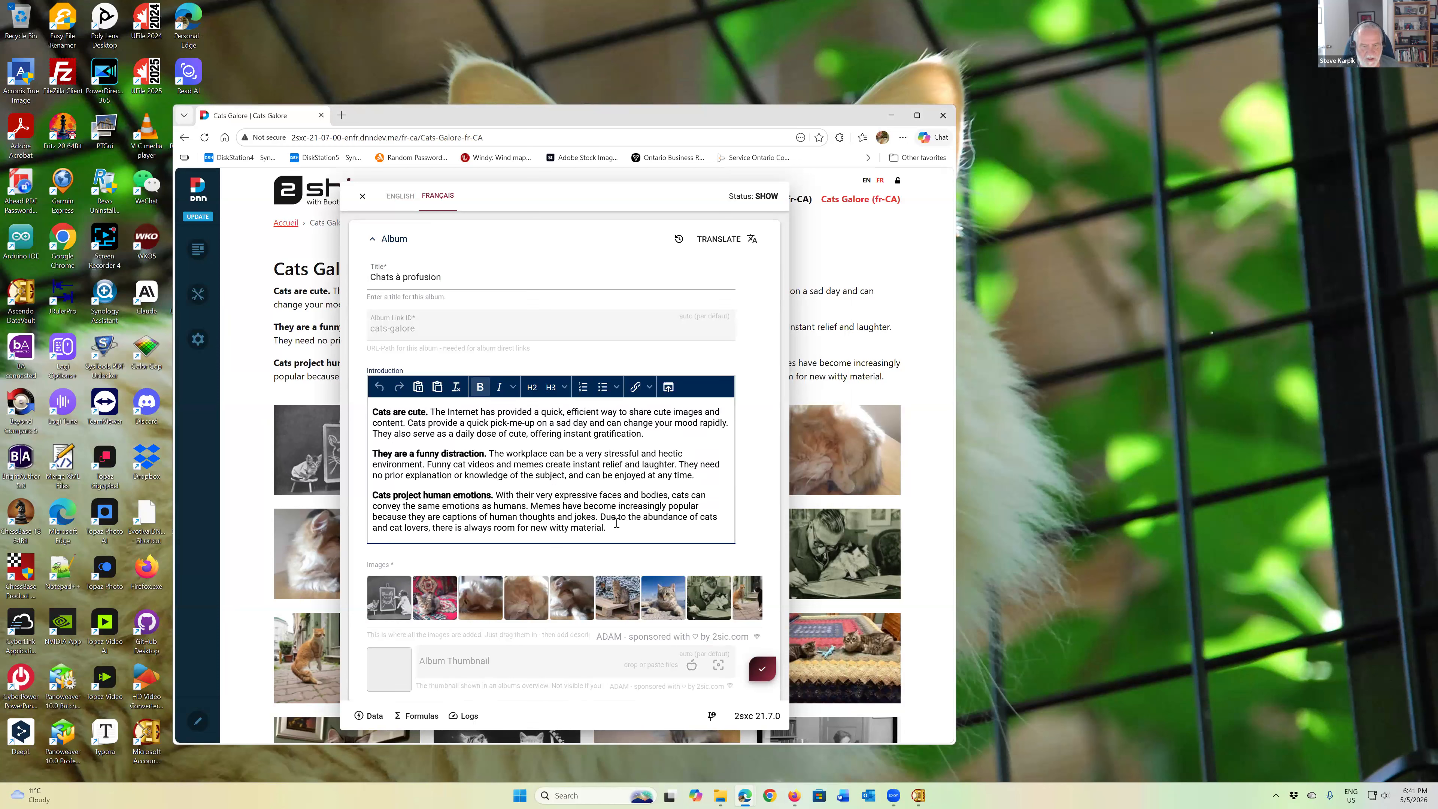
pyautogui.moveTo(607, 528); pyautogui.dragTo(371, 409)
pyautogui.write("Les chats sont mignons. L'internet a fourni un moyen rapide et efficace de partager des images et du contenu mignons. Les chats sont un remontant rapide lors d'une journée triste et peuvent changer votre humeur rapidement. Ils servent également de dose quotidienne de mignonnerie, offrant une gratification instantanée. Ils sont une distraction amusante. Le lieu de travail peut être un environnement très stressant et agité. Les vidéos de chats et les mèmes amusants apportent un soulagement et un rire instantanés. Ils ne nécessitent aucune explication préalable ou connaissance du sujet, et peuvent être appréciés à tout moment. Les chats projettent des émotions humaines. Avec leurs visages et leurs corps très expressifs, les chats peuvent transmettre les mêmes émotions que les humains. Les mèmes sont devenus de plus en plus populaires car ils sont les légendes de pensées et de blagues humaines. En raison de l'abondance de chats et d'amoureux des chats, il y a toujours de la place pour de nouveaux matériaux spirituels.")
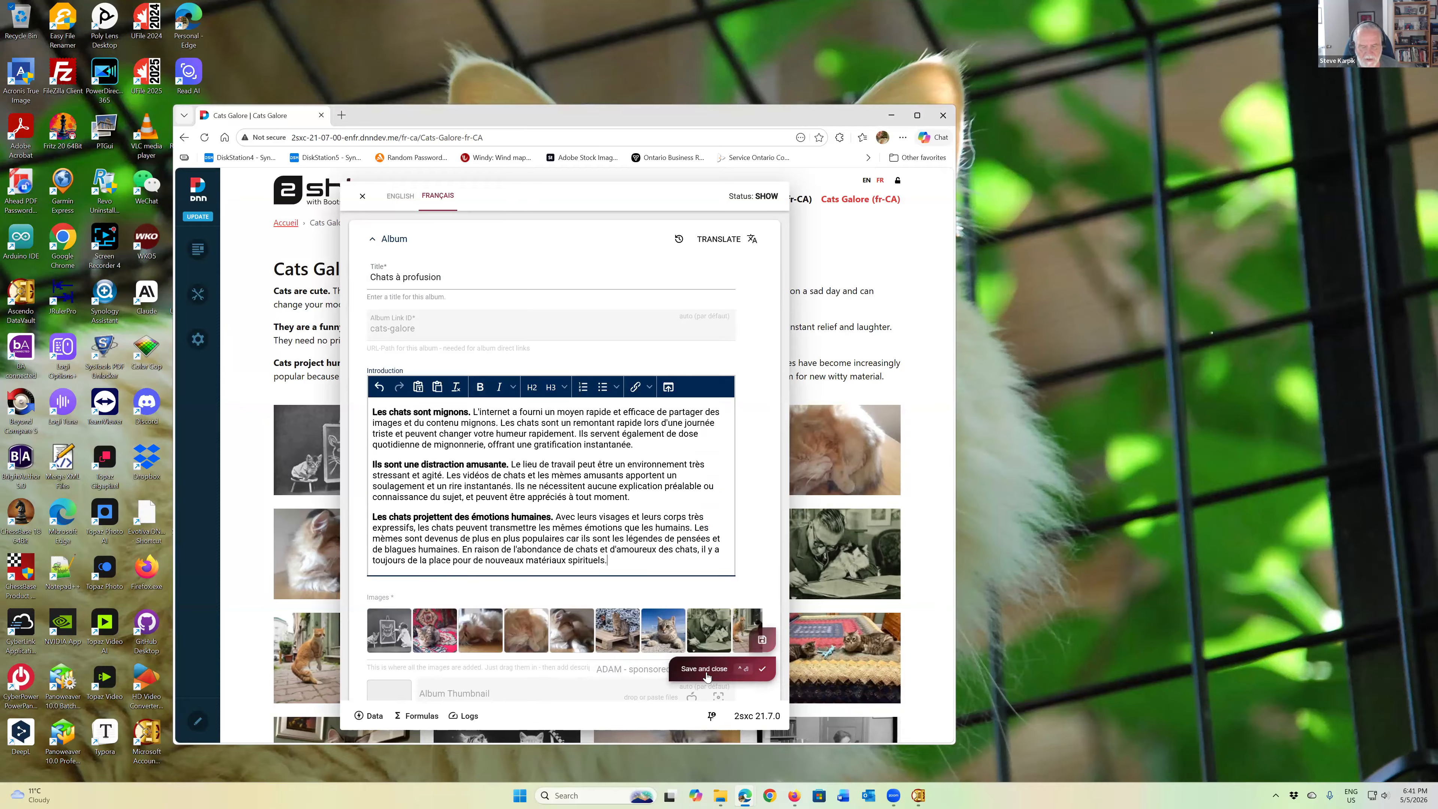
pyautogui.click(706, 671)
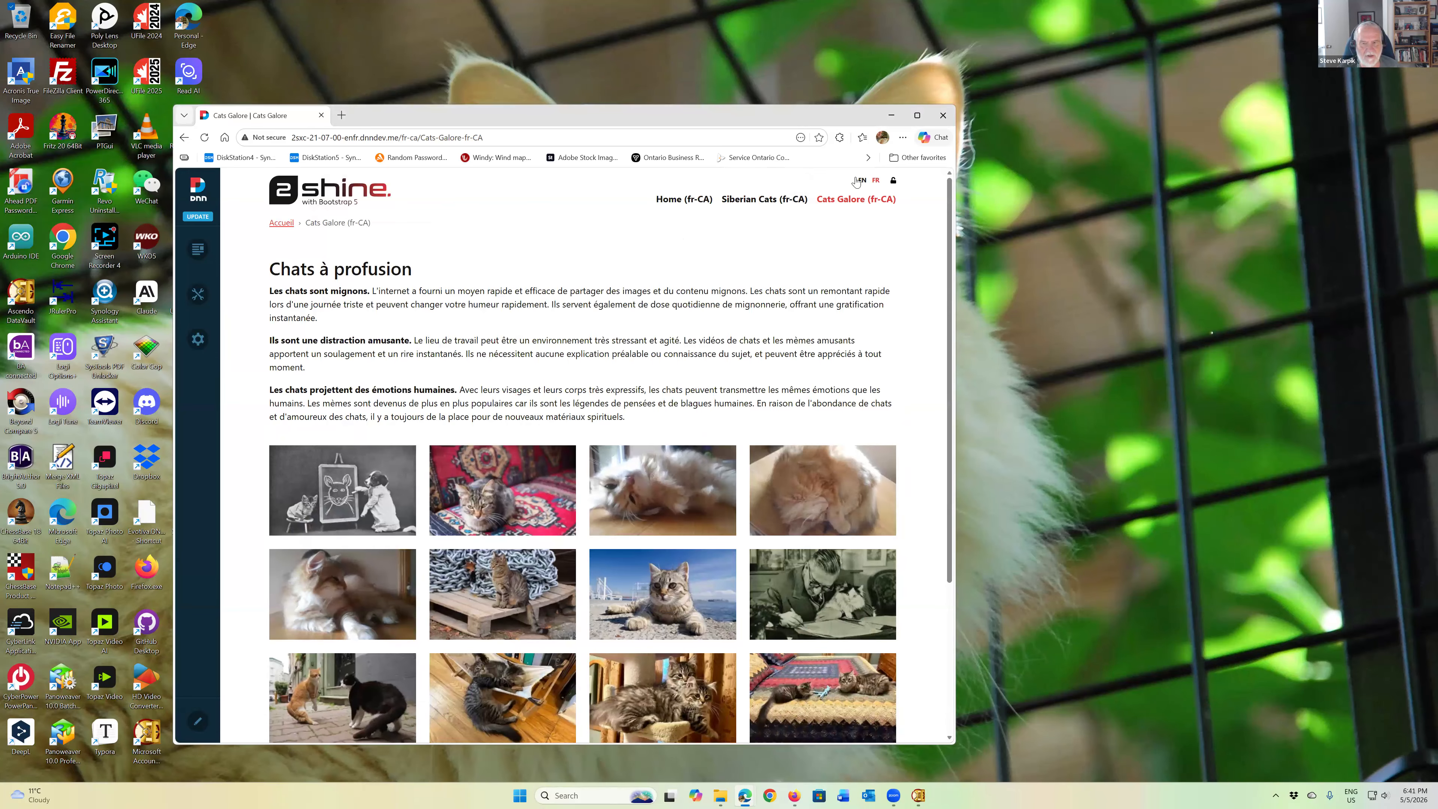
# Step: Compare the English and French versions of Cats Galore, and check the page as a visitor in the logged-out browser
pyautogui.click(861, 181)
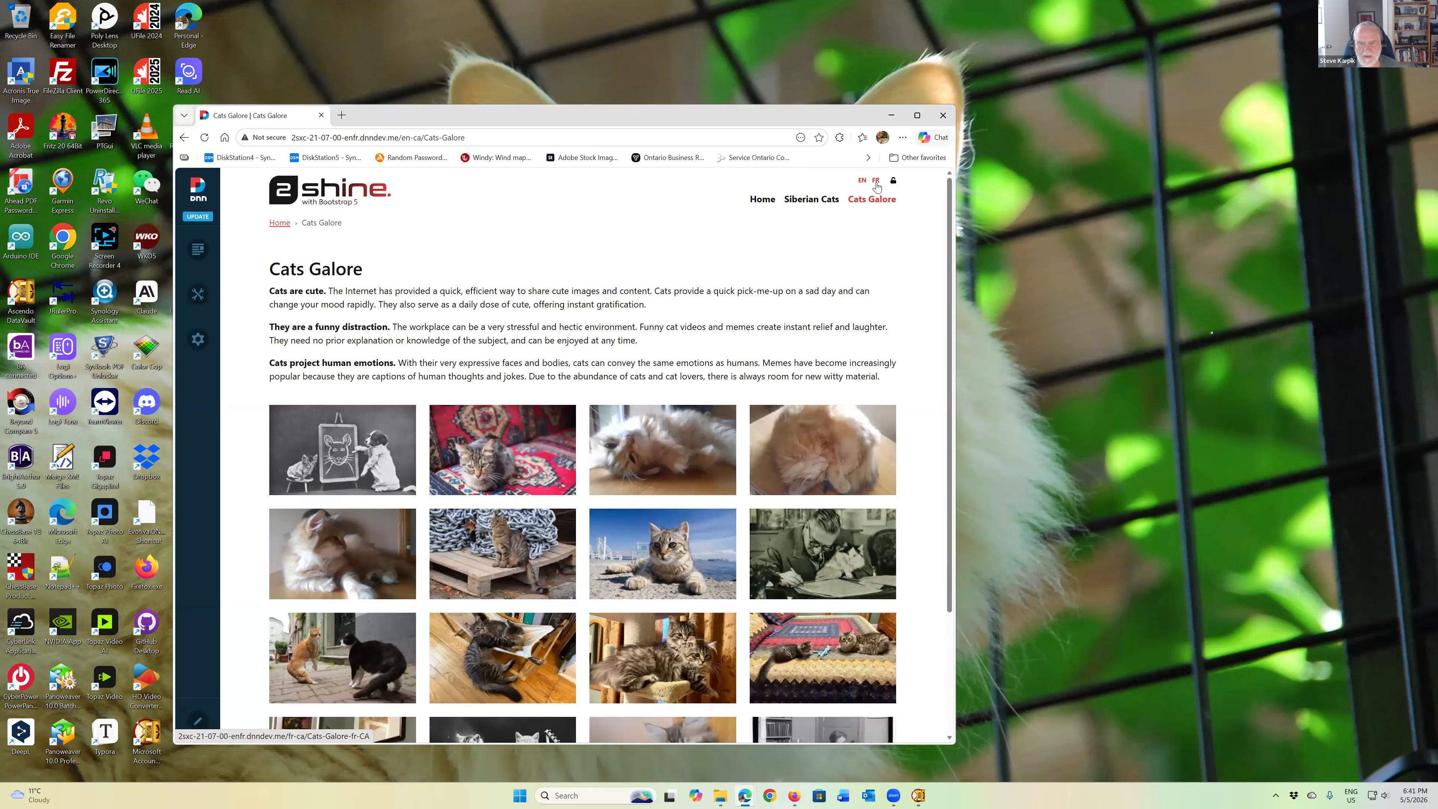
pyautogui.click(877, 181)
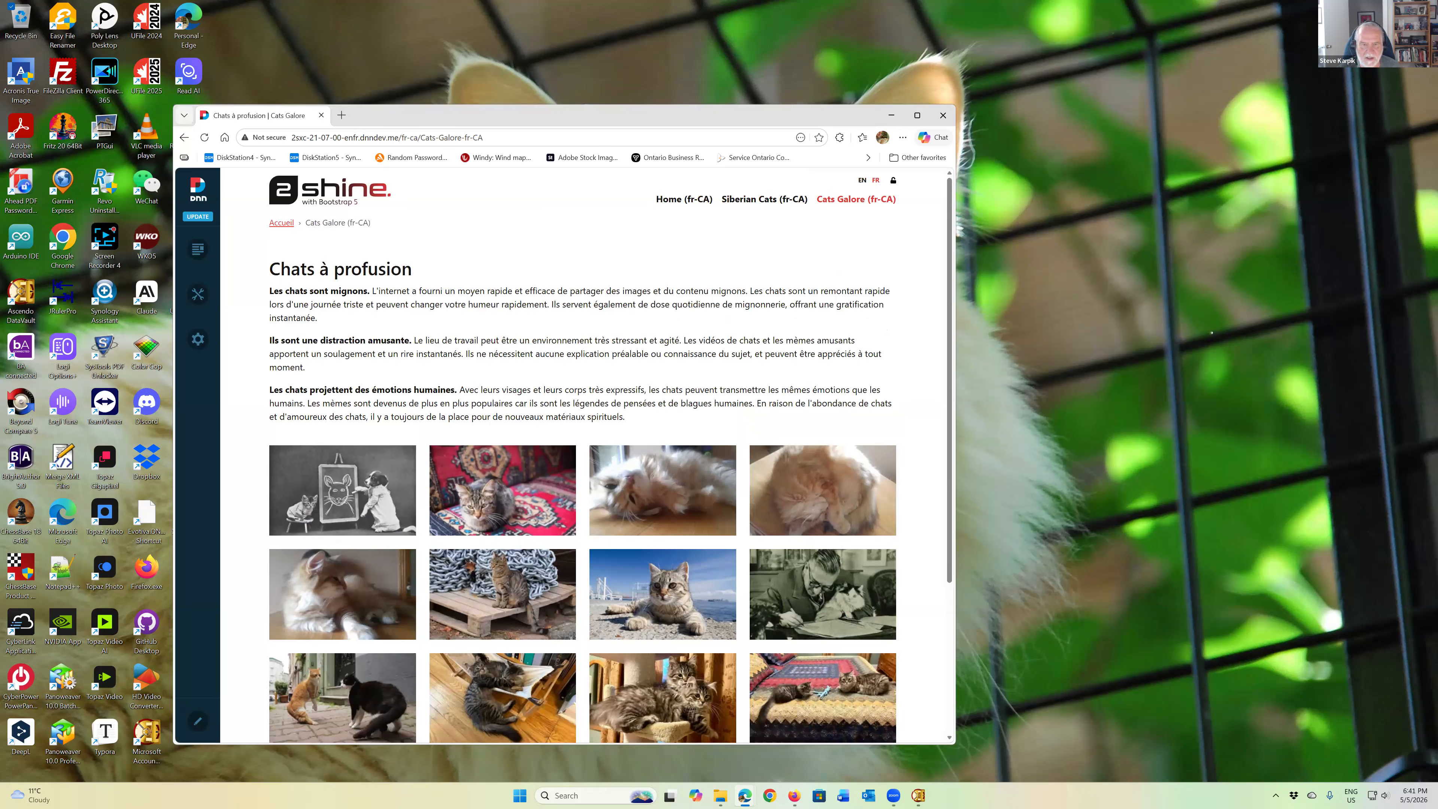
pyautogui.hotkey('alt', 'Tab')
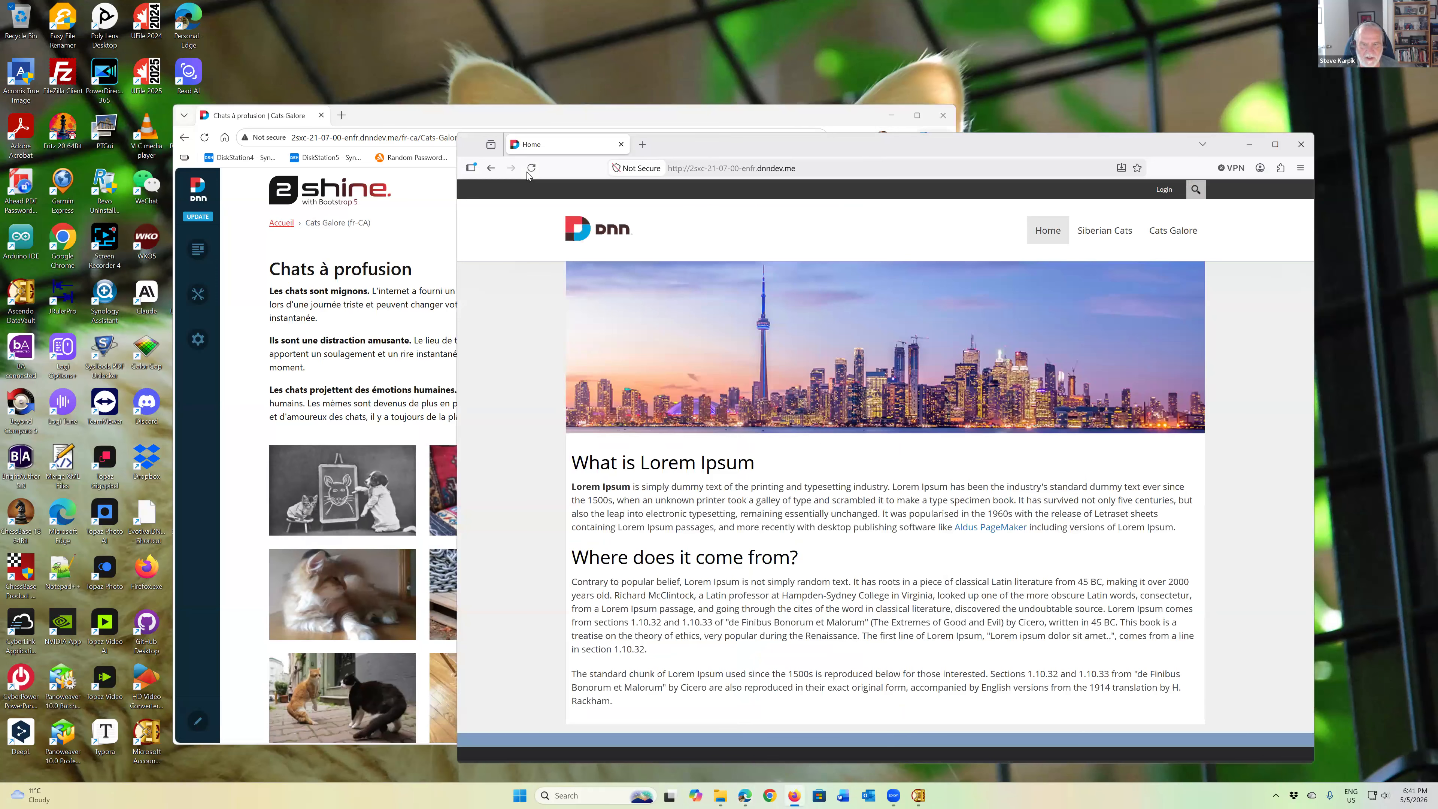
pyautogui.click(1041, 232)
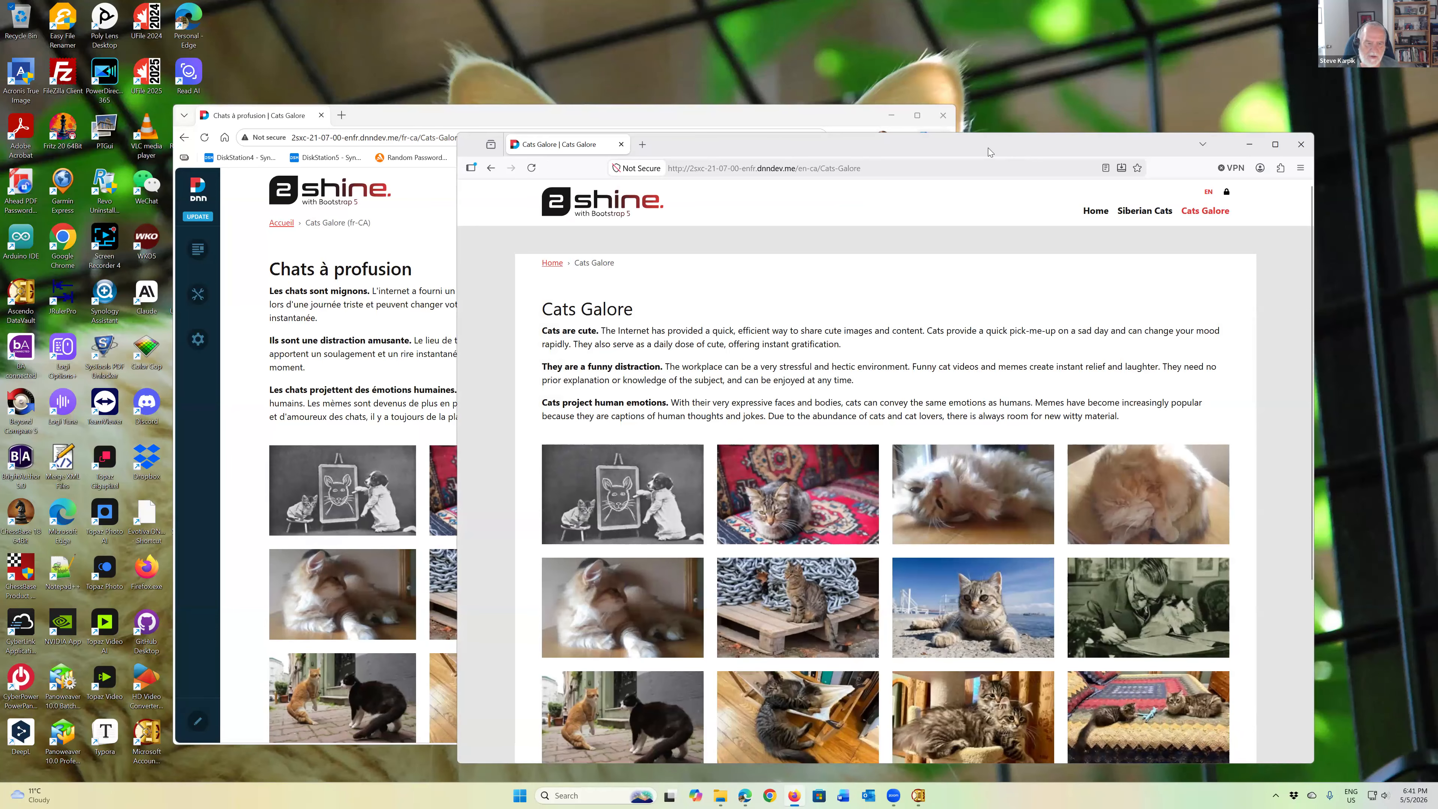
pyautogui.moveTo(989, 148); pyautogui.dragTo(1437, 101)
# Step: Grant All Users view permission on the Cats Galore (fr-CA) page and save the page settings
pyautogui.moveTo(201, 251)
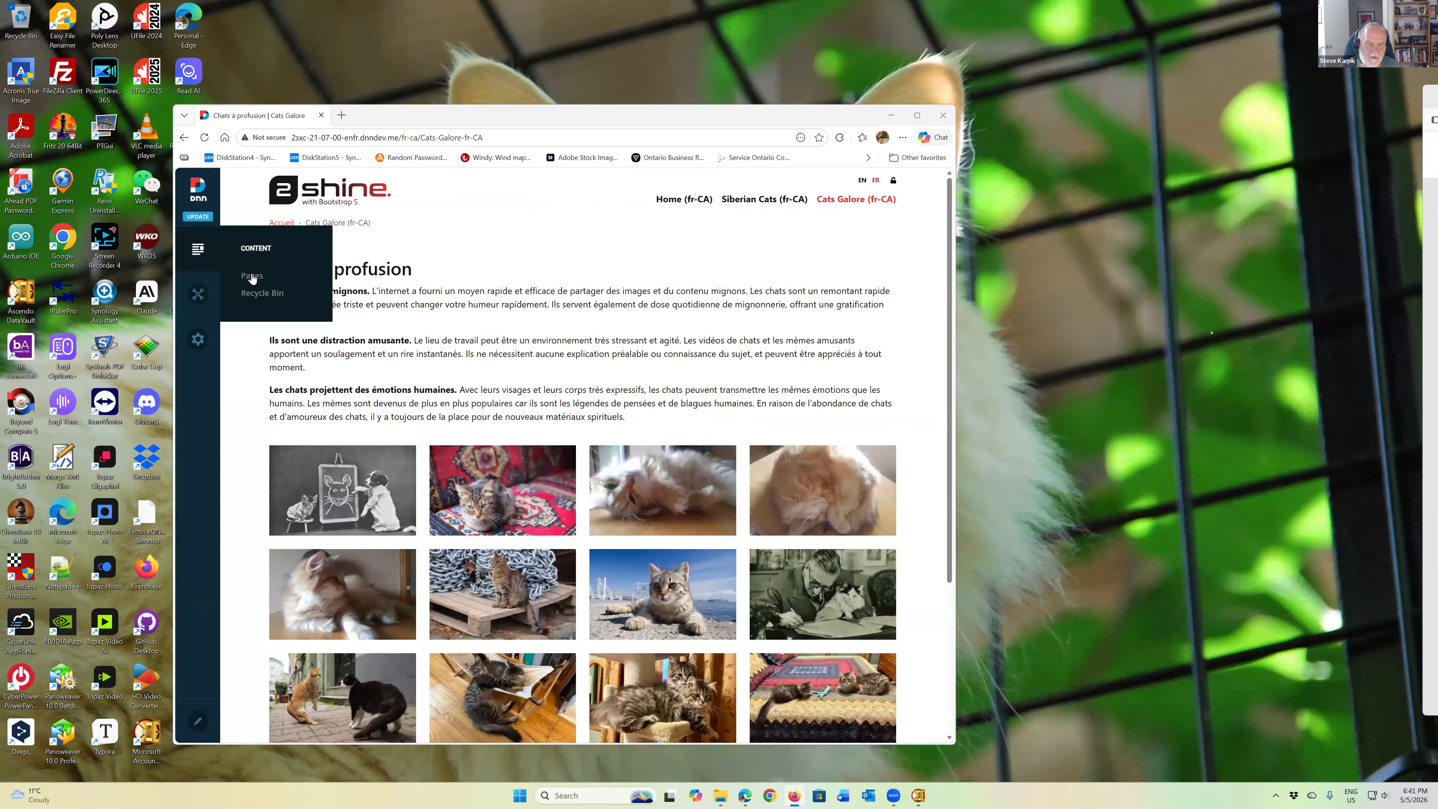
pyautogui.click(252, 276)
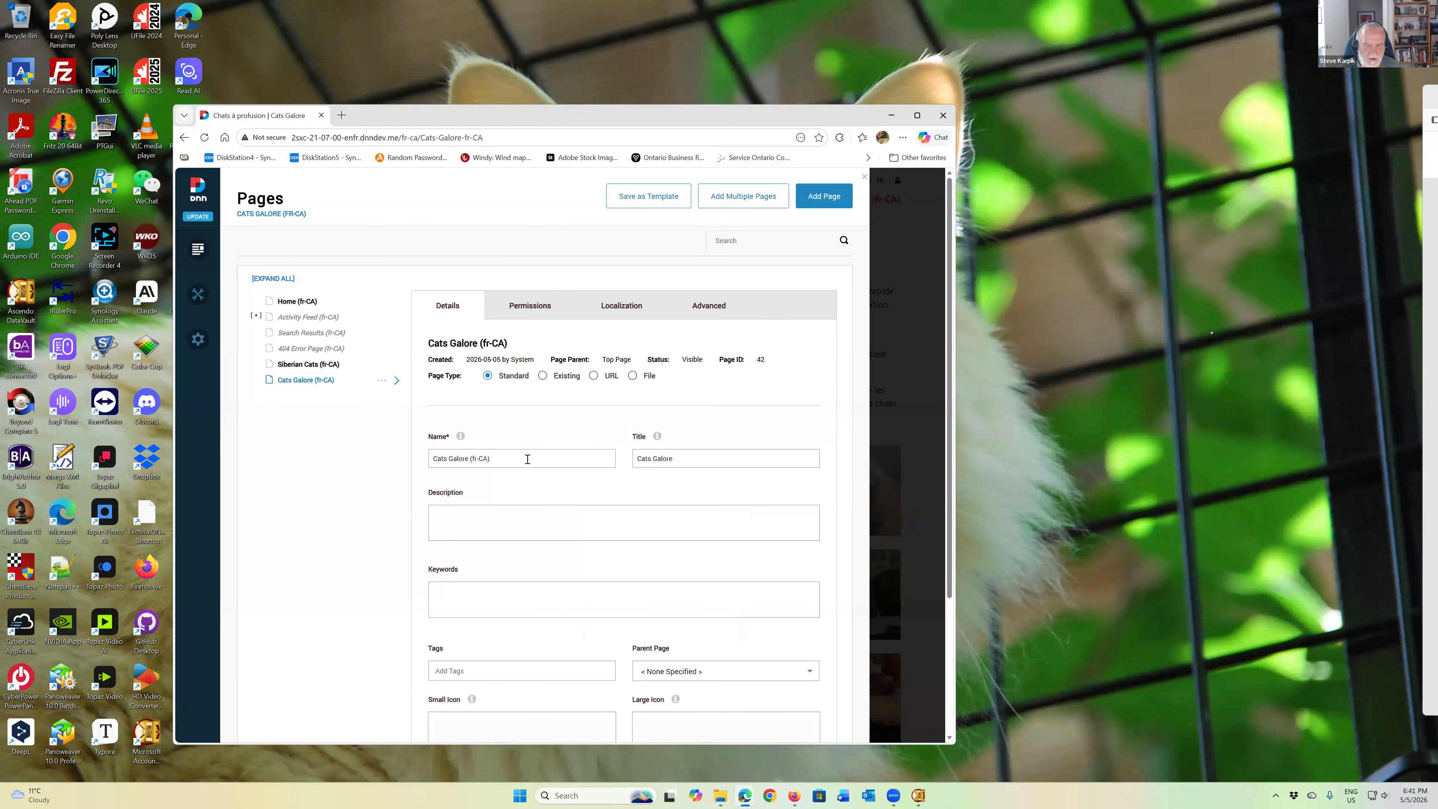
pyautogui.click(541, 308)
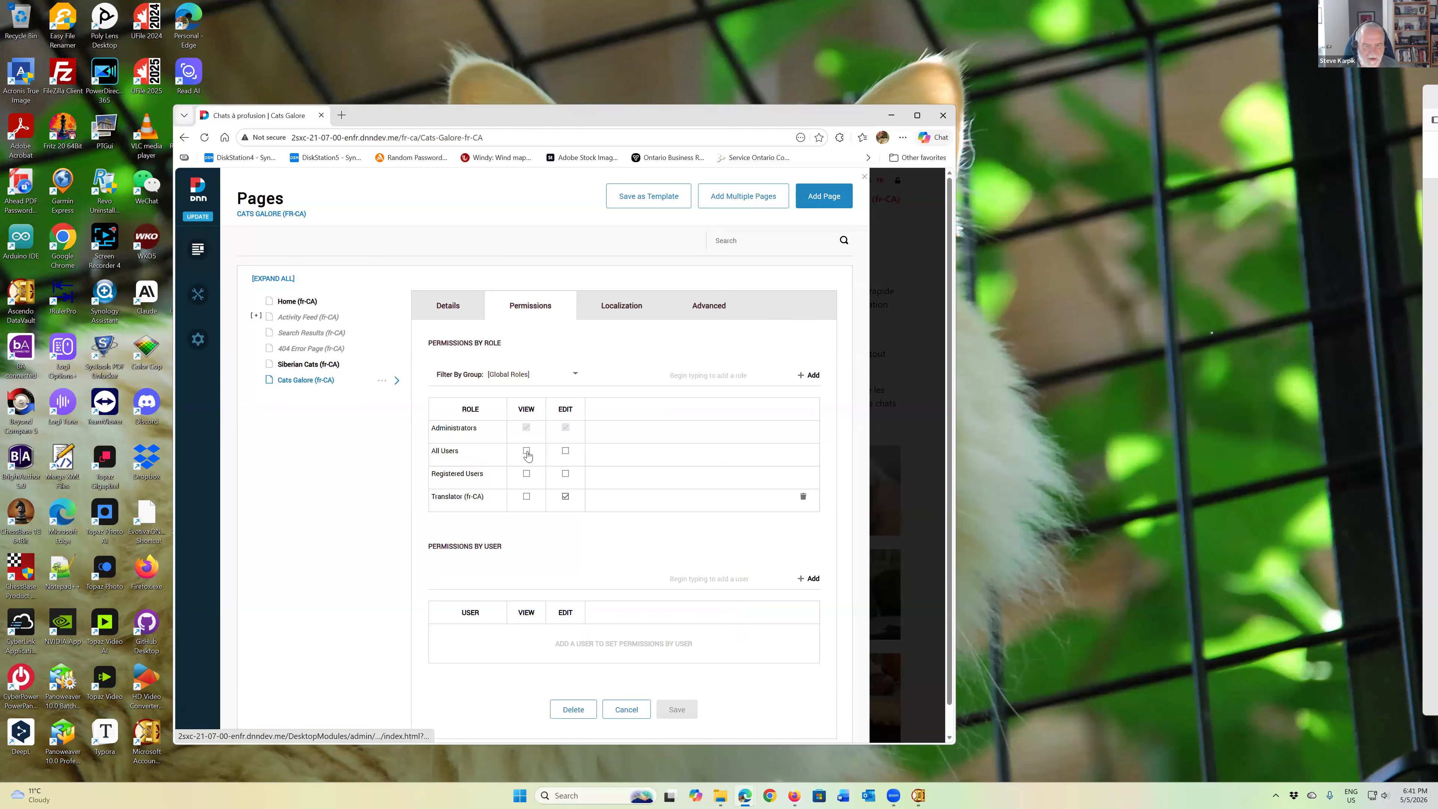
pyautogui.click(526, 452)
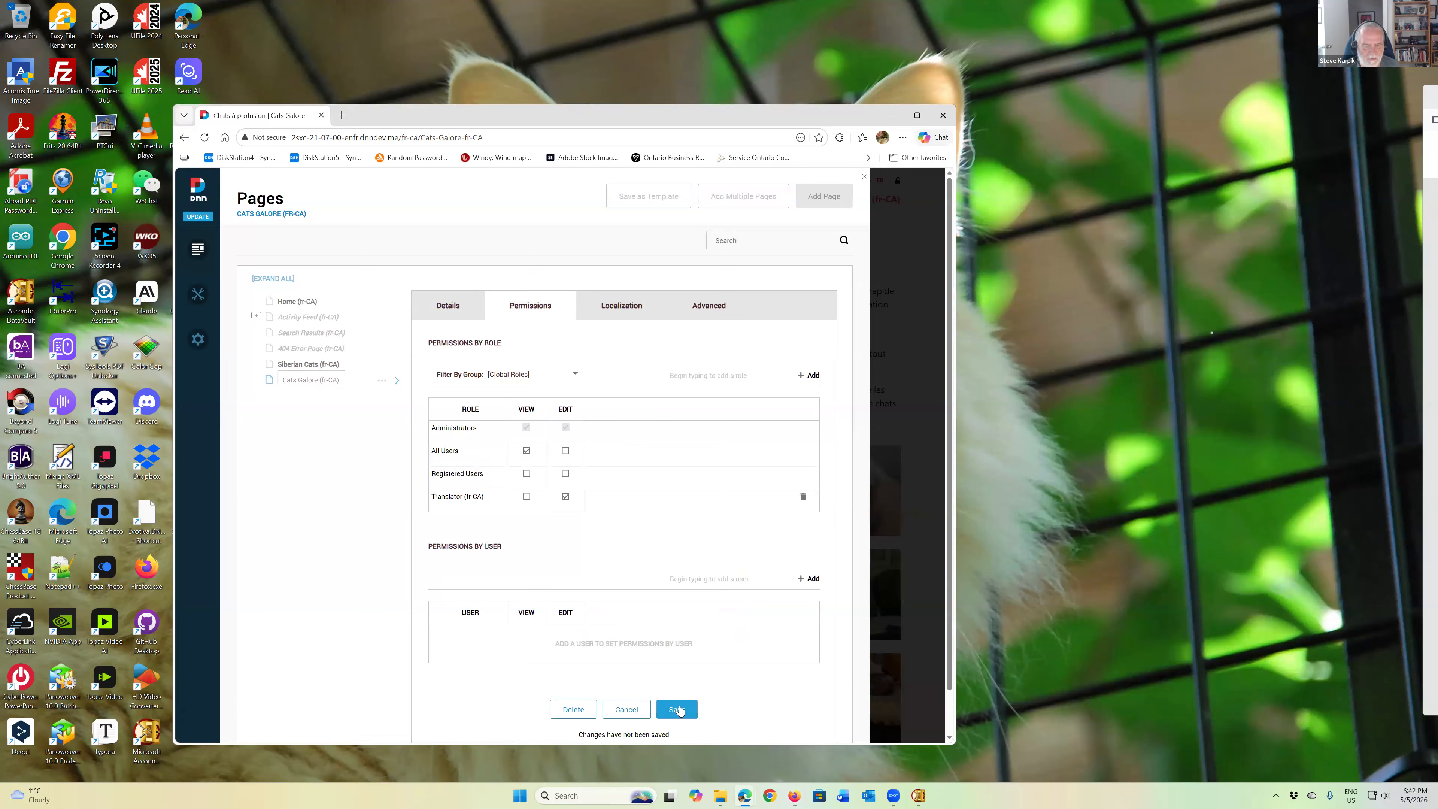
pyautogui.click(679, 708)
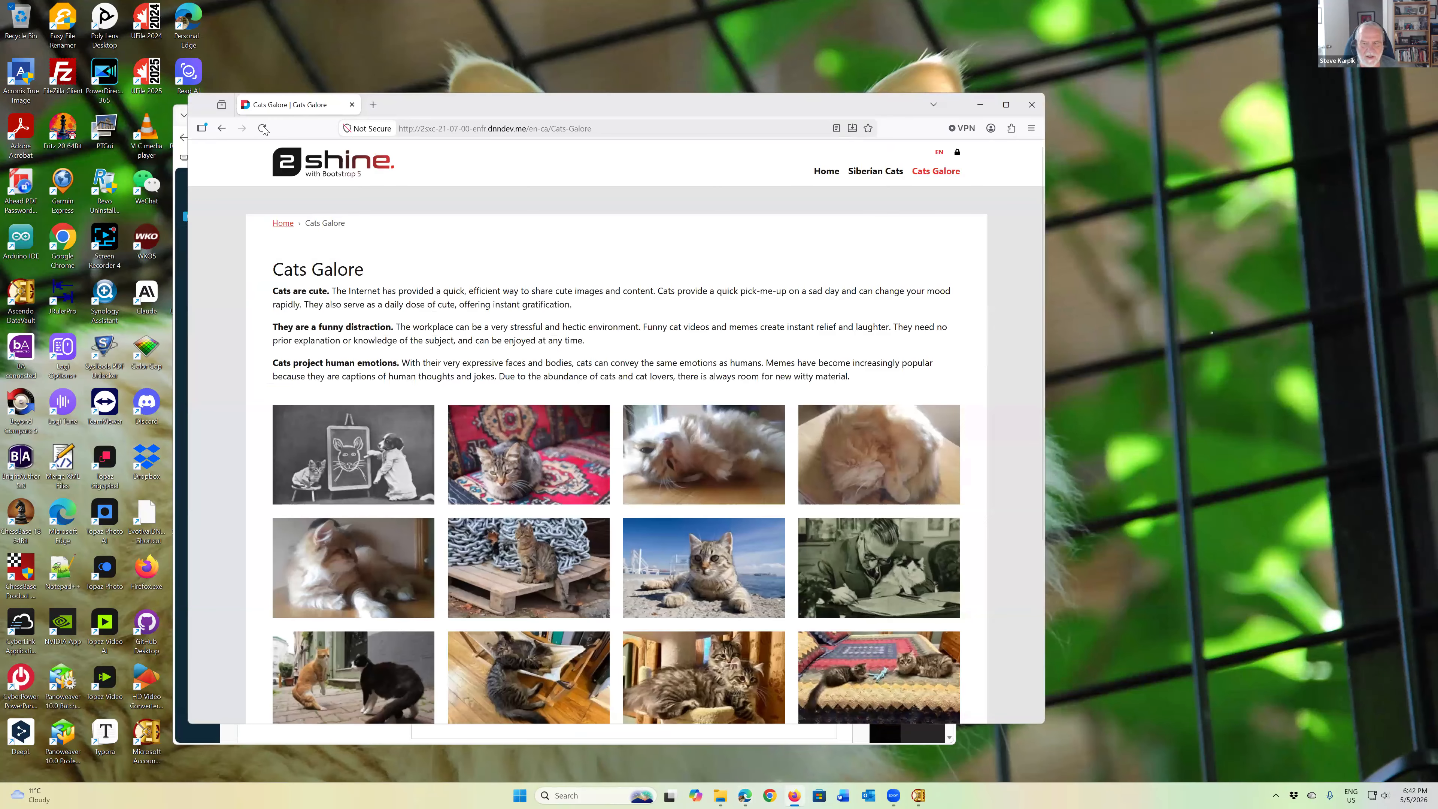
# Step: View the French version of the Cats Galore page as a visitor in the logged-out browser
pyautogui.click(941, 154)
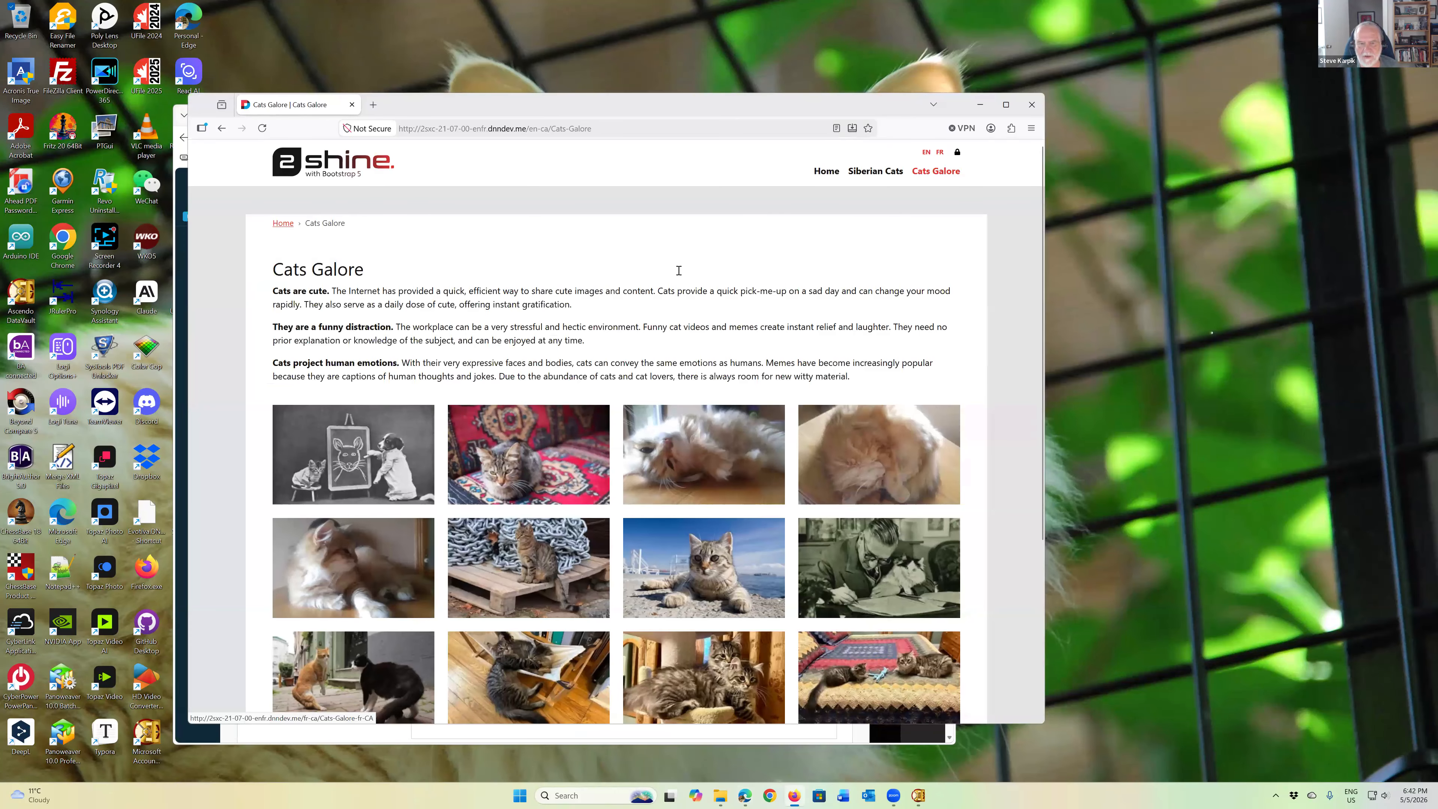
pyautogui.press('Escape')
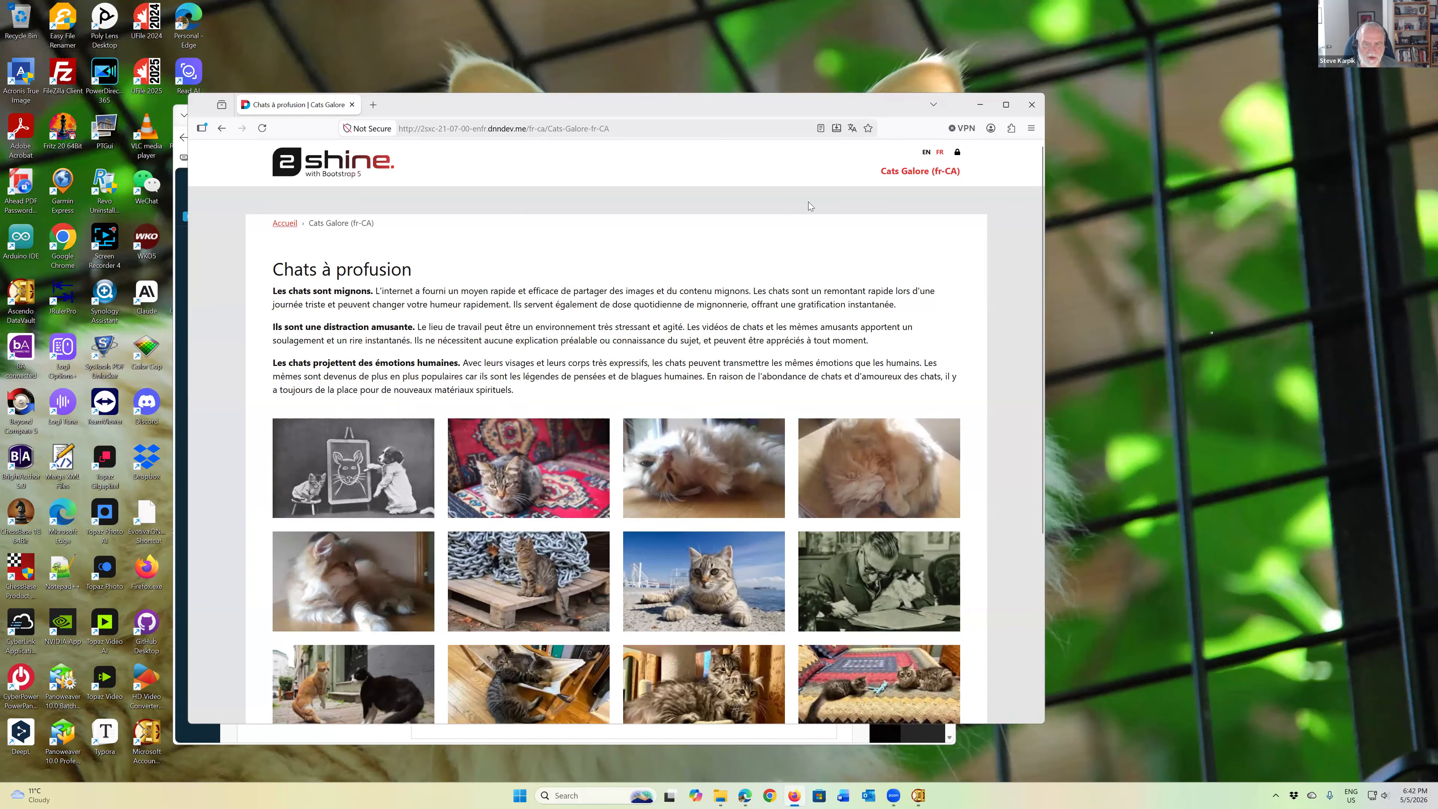
pyautogui.hotkey('alt', 'Tab')
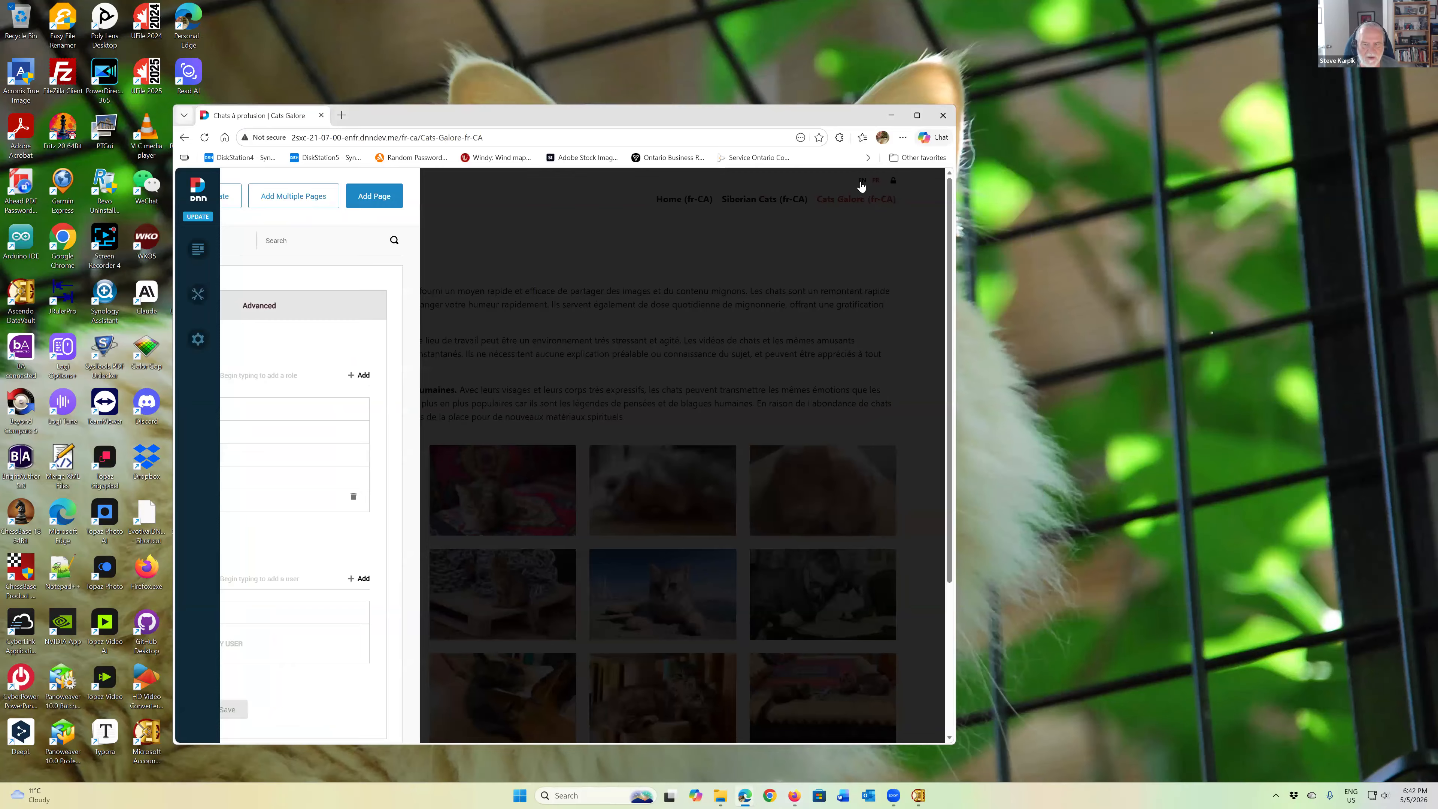
# Step: On the English Cats Galore page, add a content module below the album using the TextImage content type and the "Image | text" view
pyautogui.click(862, 181)
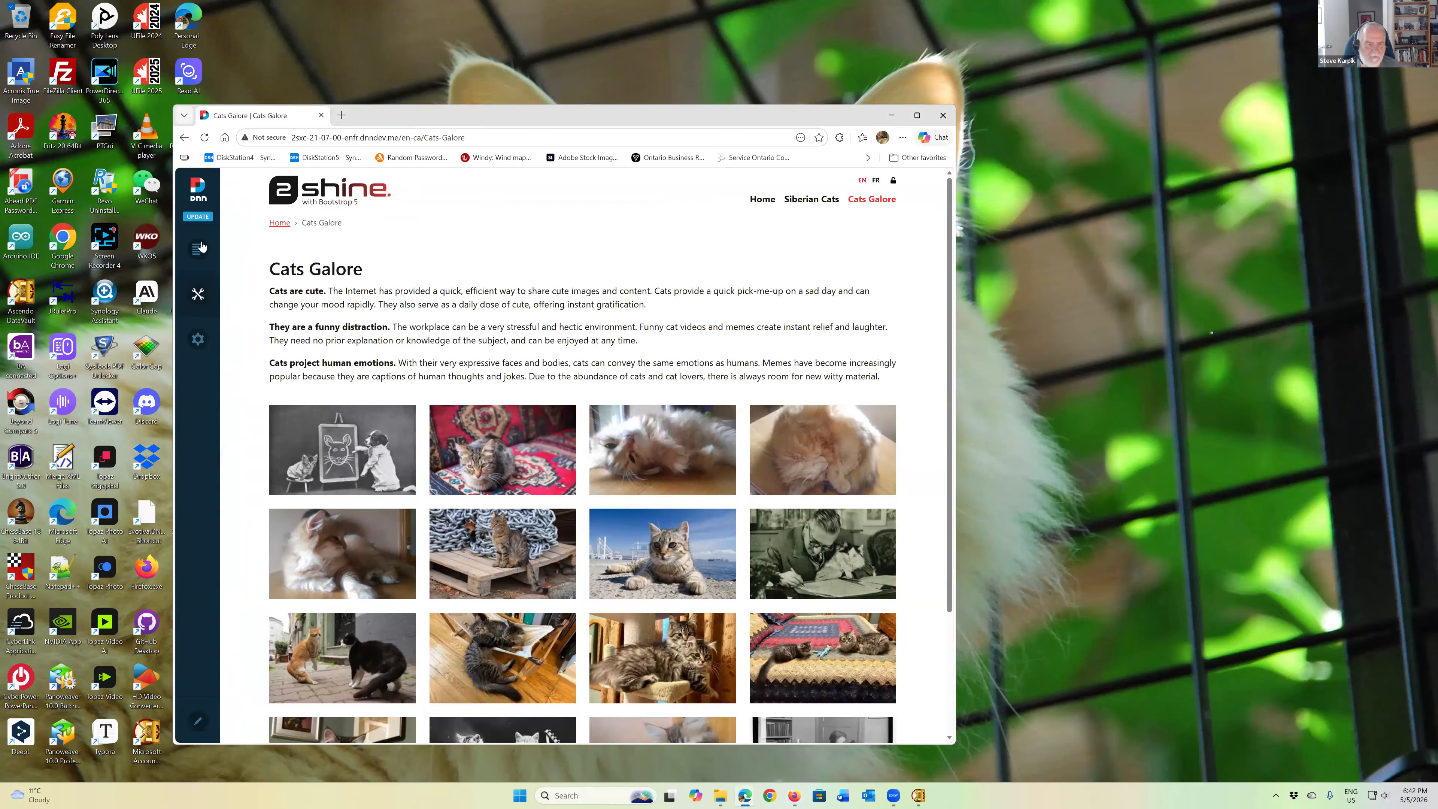
pyautogui.moveTo(195, 297)
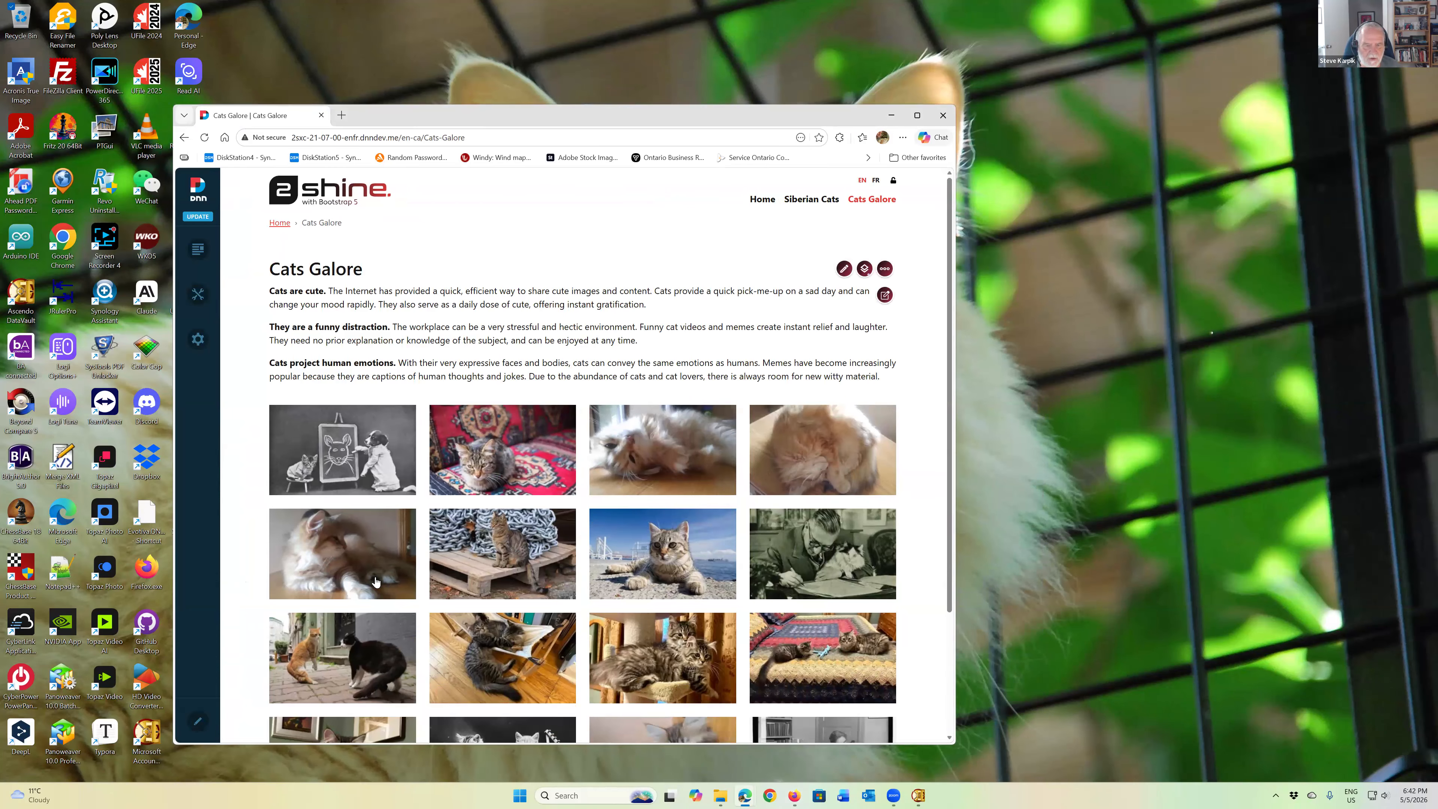
pyautogui.scroll(-3, 266, 662)
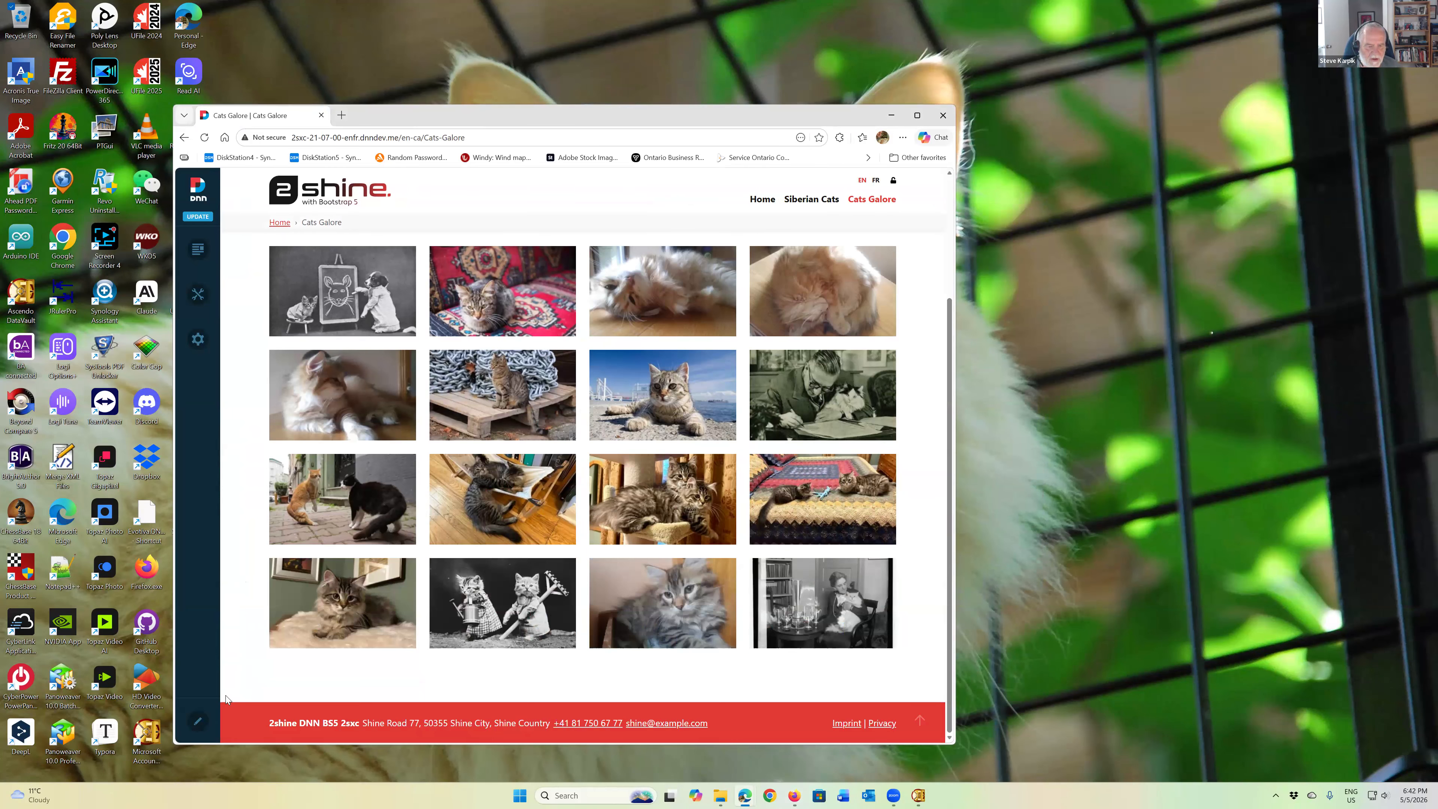
pyautogui.click(197, 724)
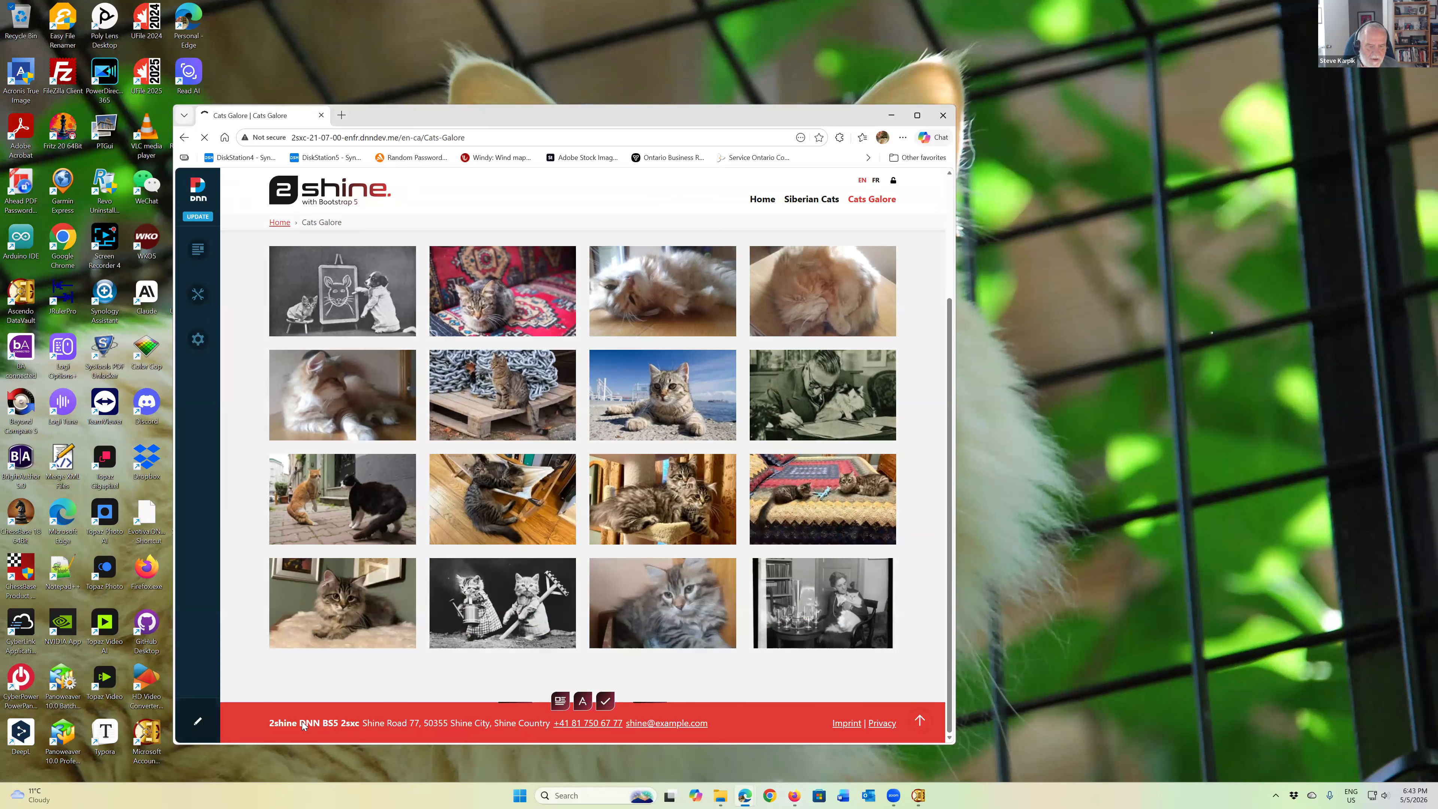
pyautogui.click(263, 721)
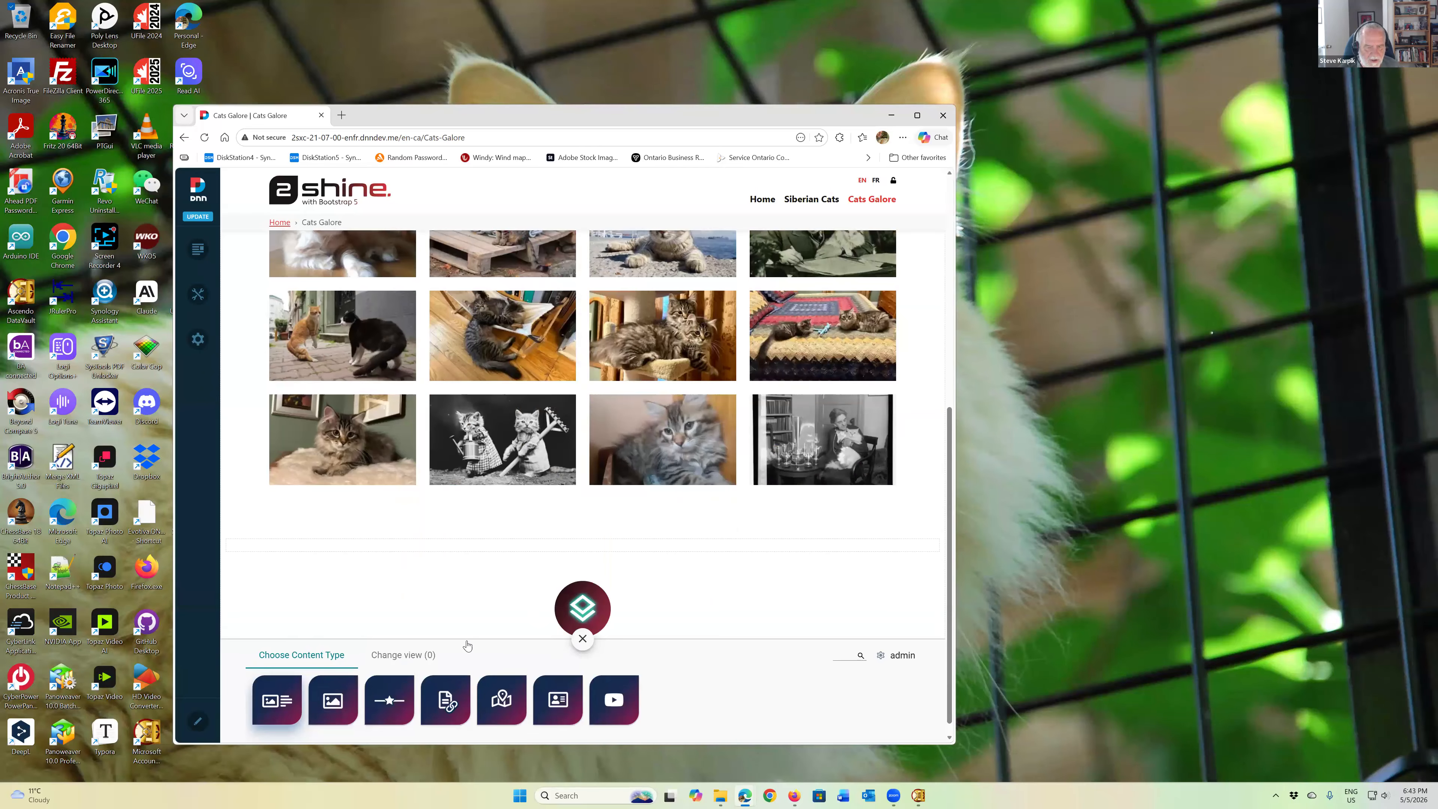
pyautogui.click(289, 711)
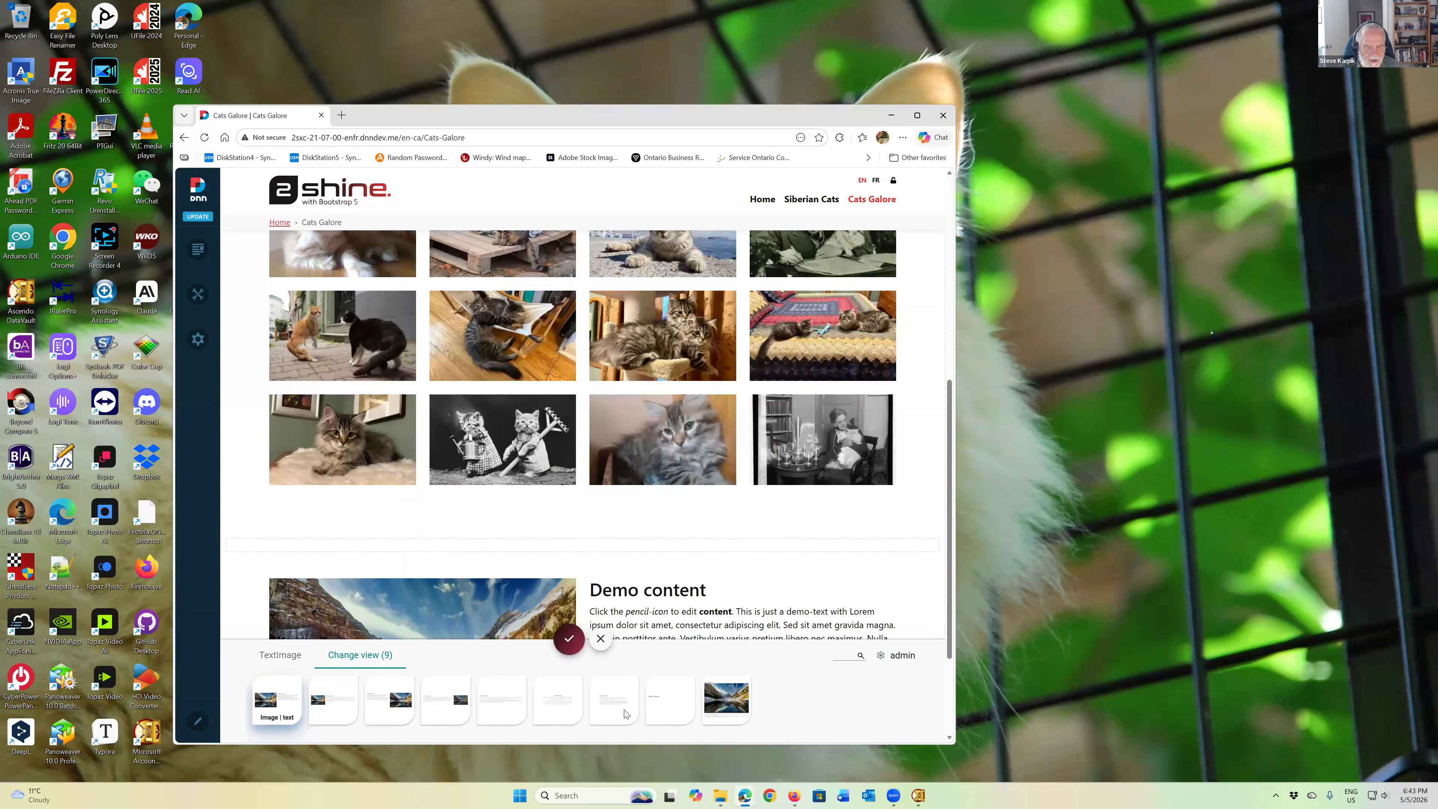
pyautogui.click(569, 639)
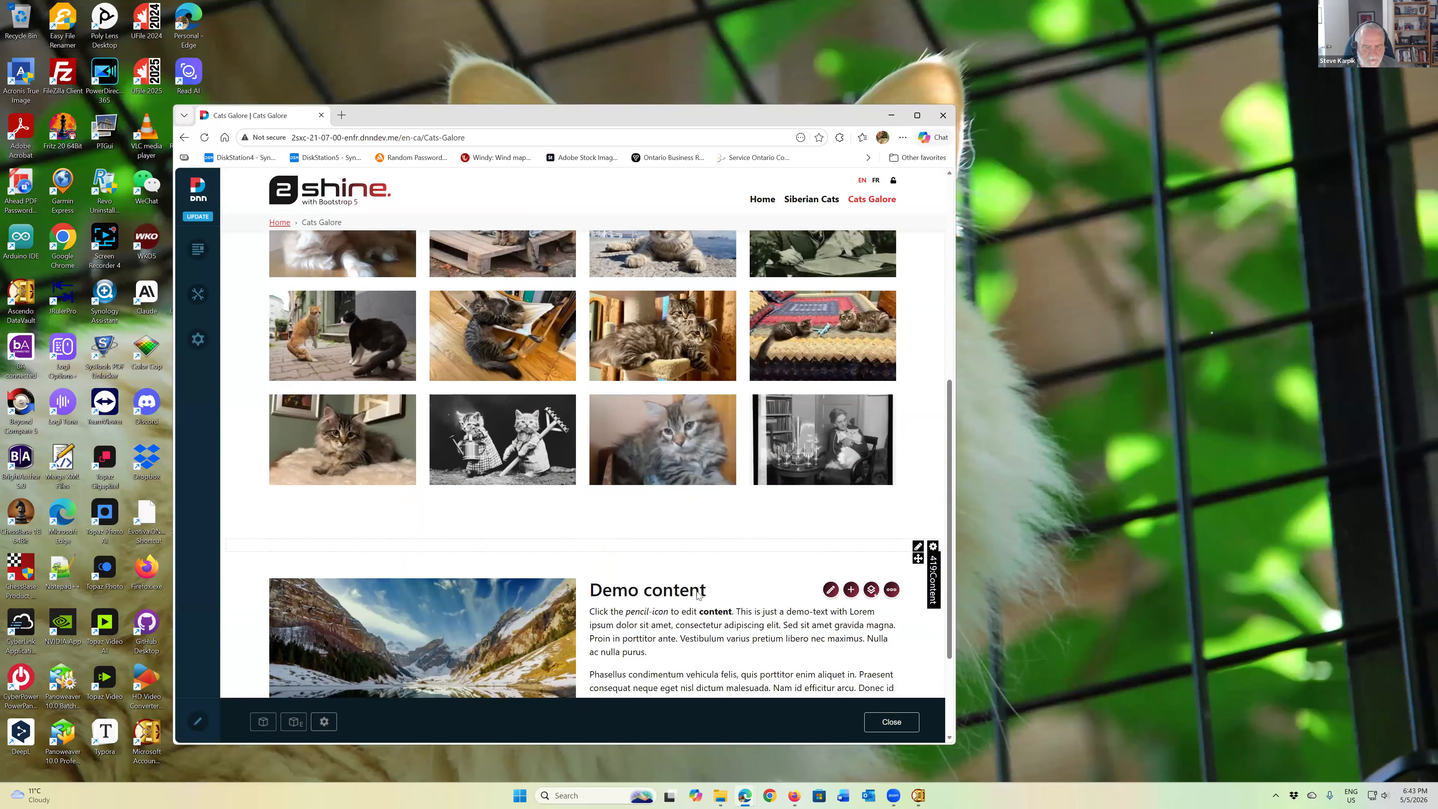
pyautogui.scroll(-3, 736, 510)
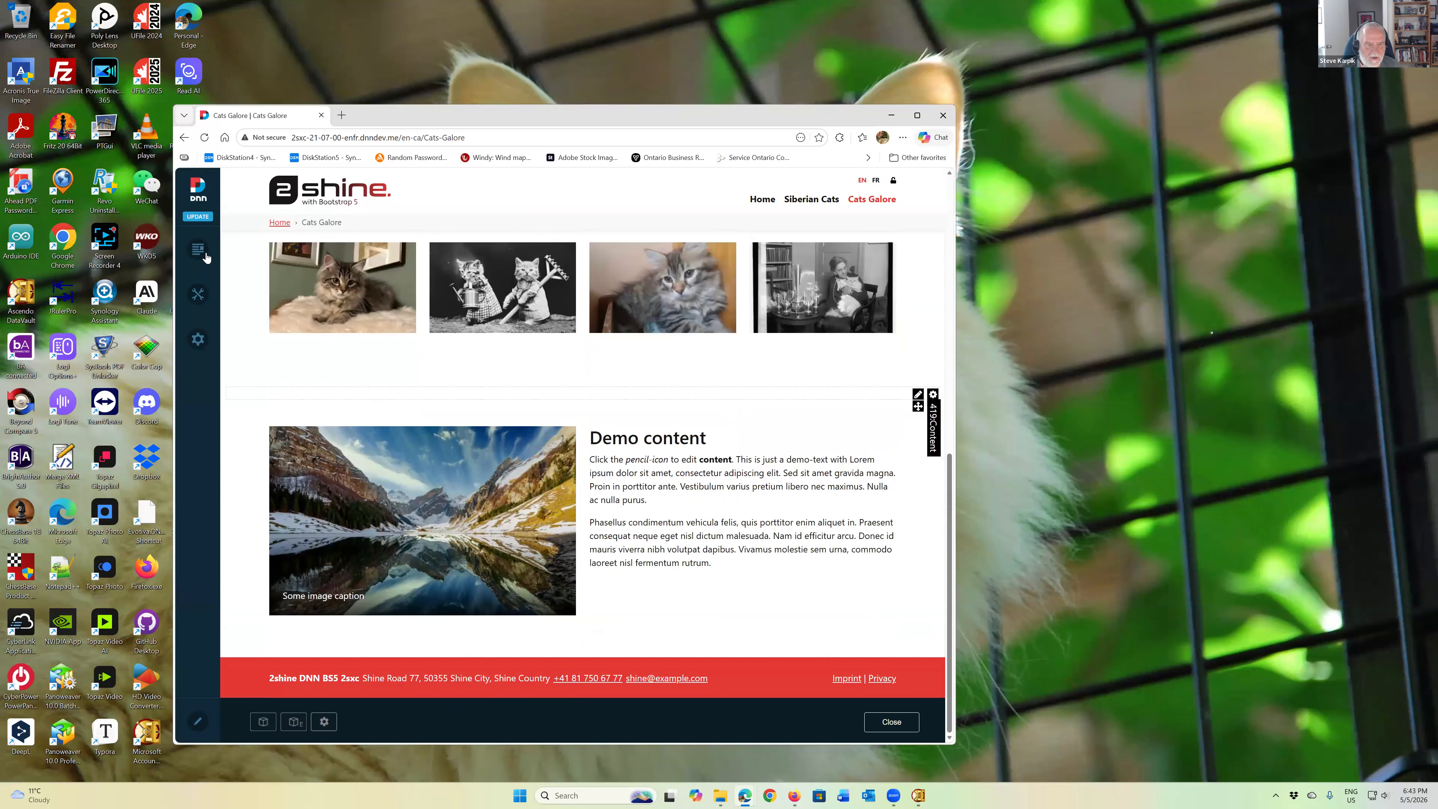
# Step: In the Cats Galore page's localization settings, copy the Content module to the fr-CA version and update the localization
pyautogui.moveTo(204, 255)
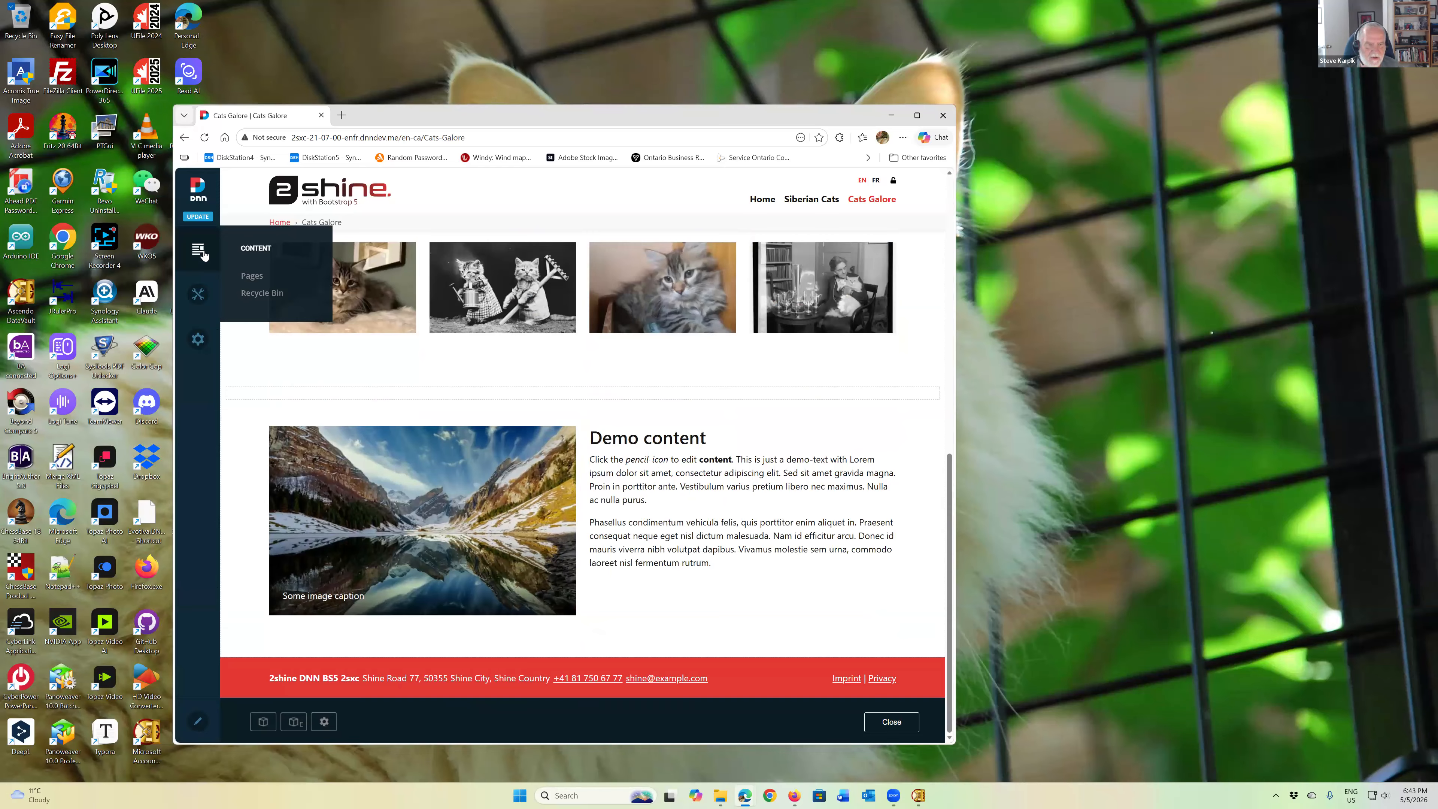
pyautogui.click(264, 276)
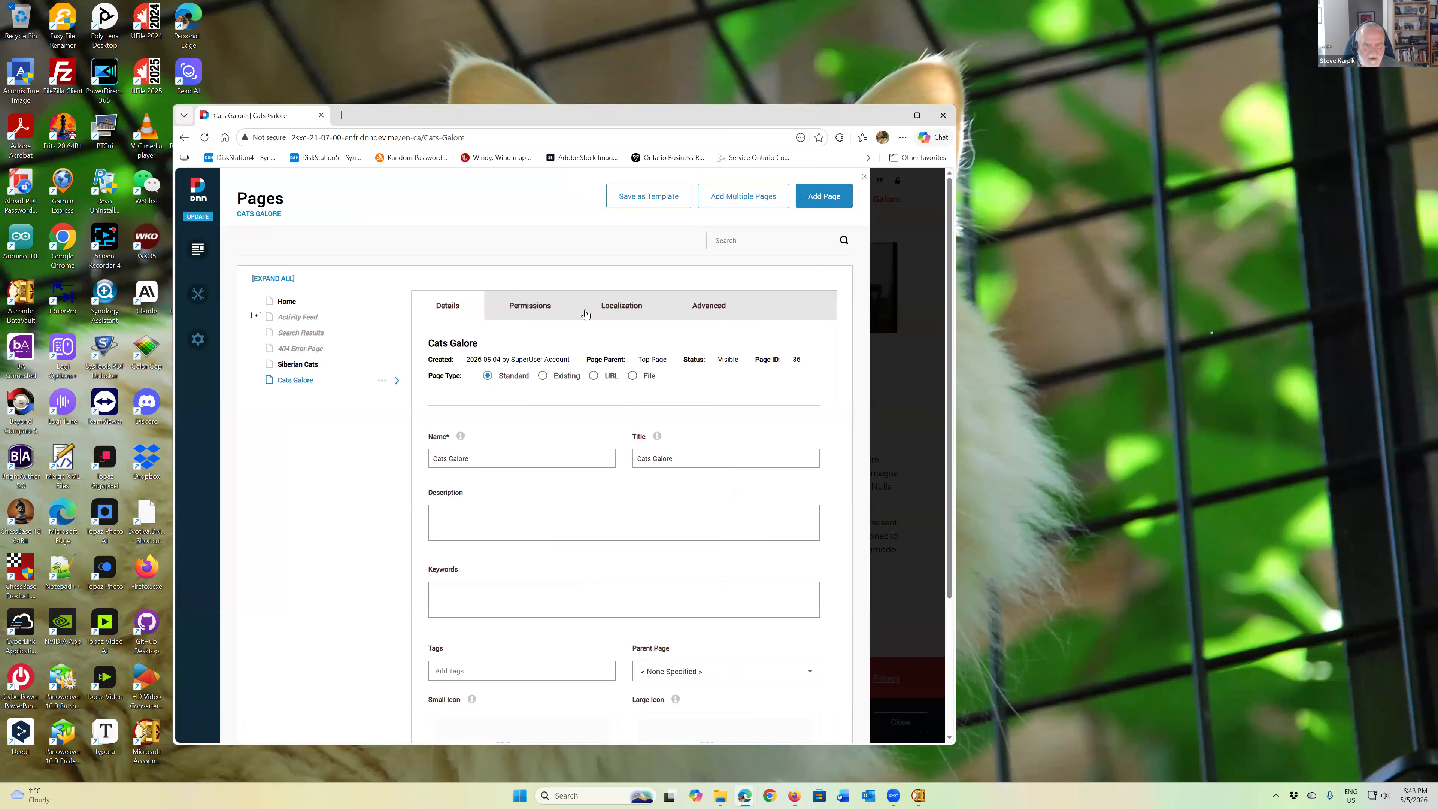
pyautogui.click(610, 314)
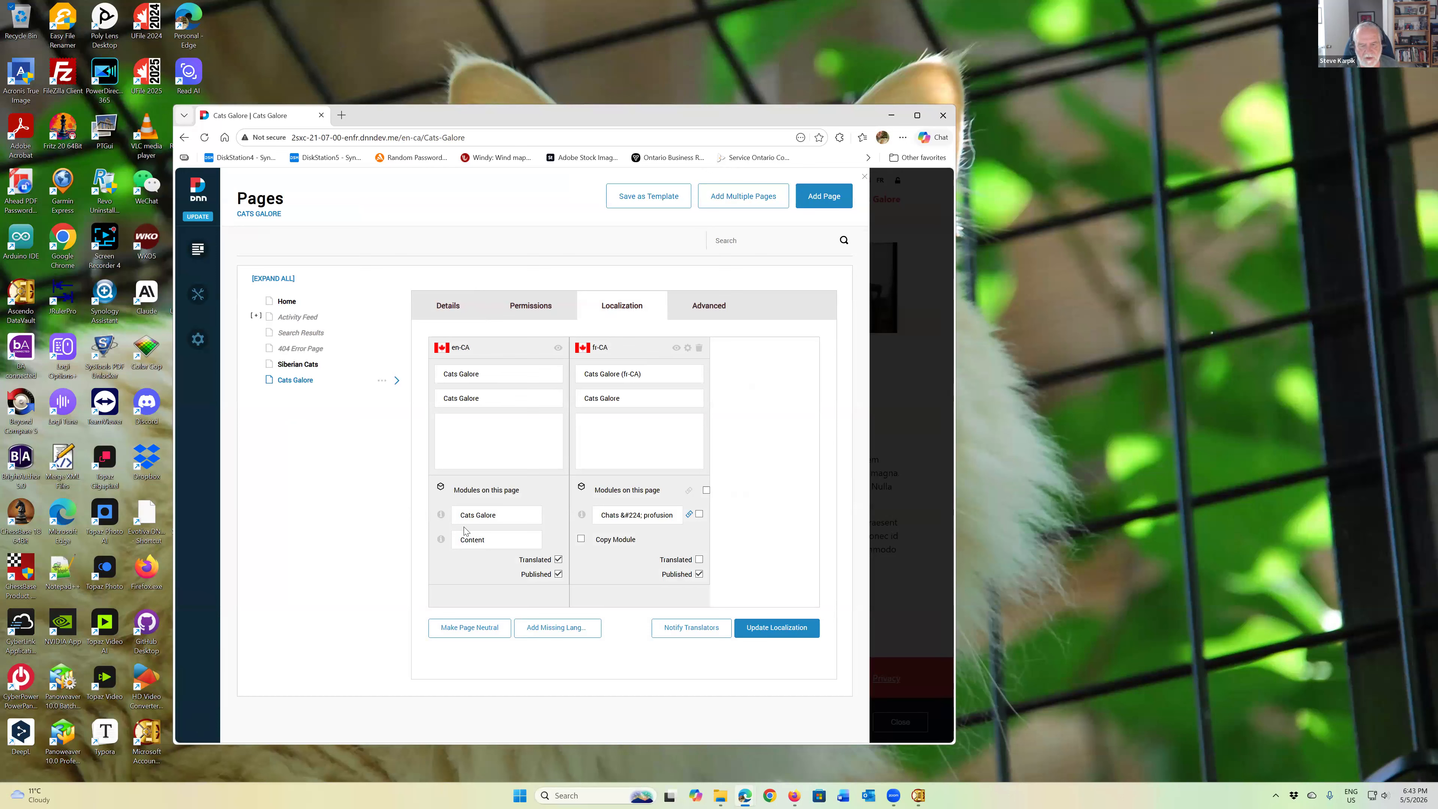
pyautogui.click(581, 538)
pyautogui.click(779, 628)
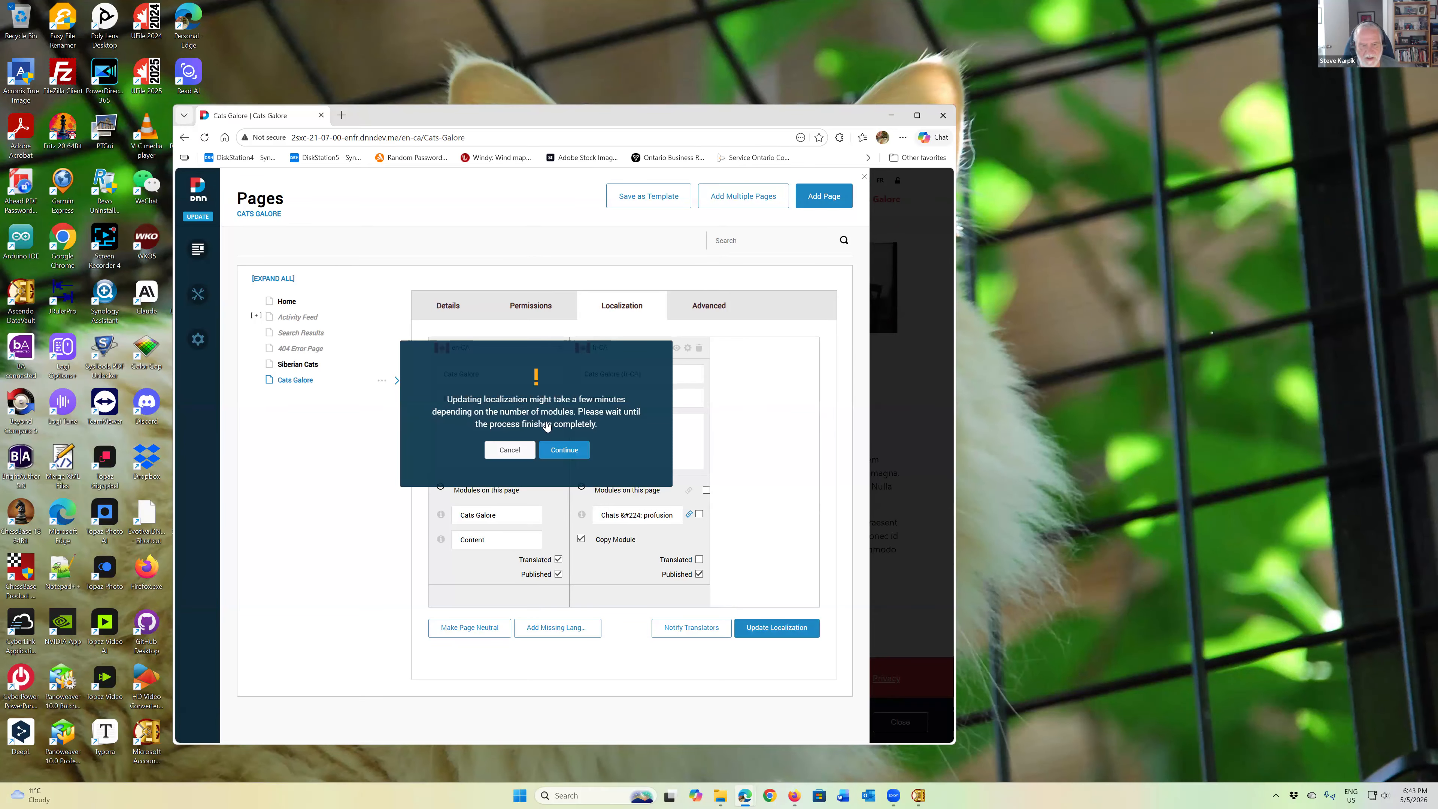
pyautogui.click(573, 451)
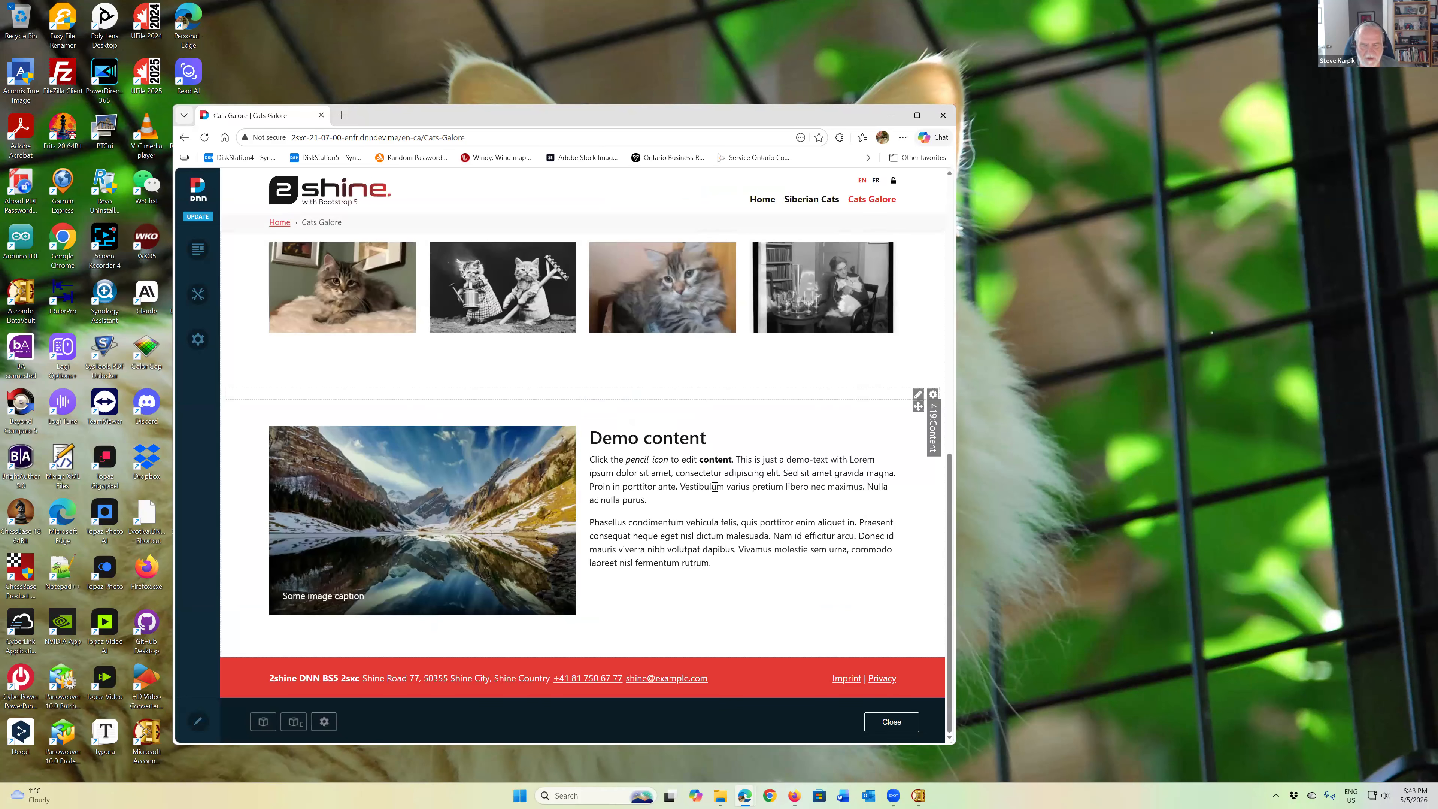
# Step: Start adding a standard top-level page to the site with "New Page" as both its name and title
pyautogui.moveTo(716, 486)
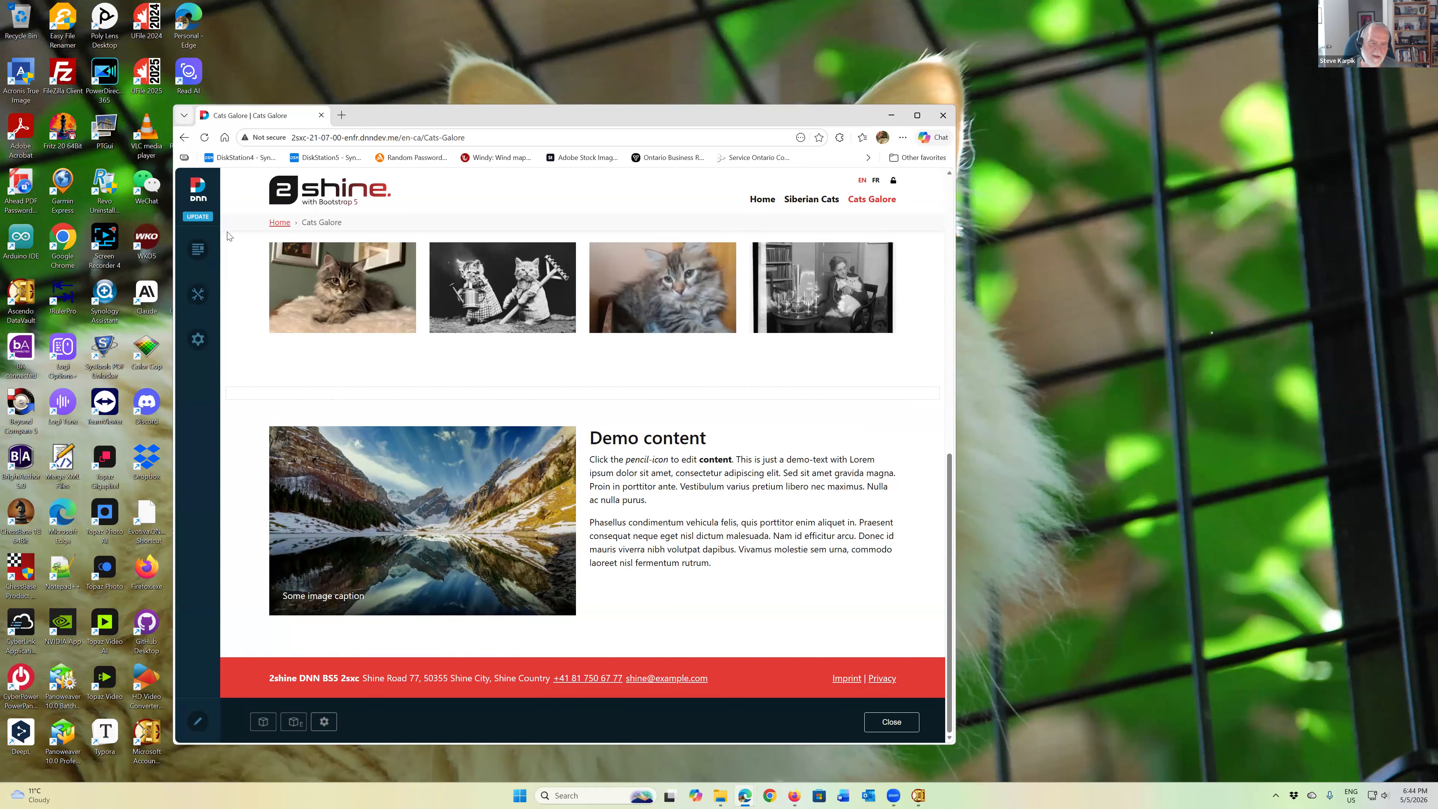
pyautogui.moveTo(199, 255)
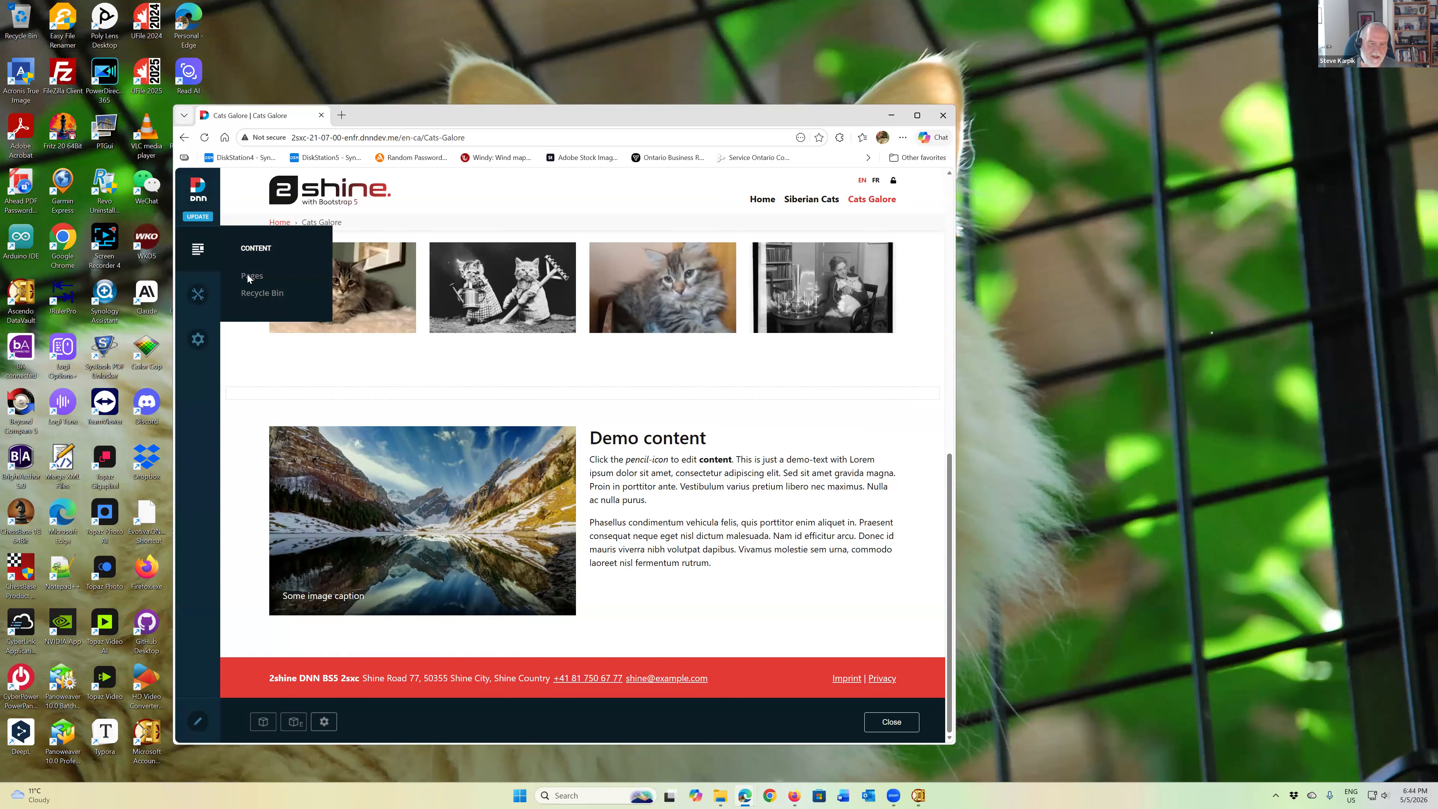
pyautogui.click(249, 275)
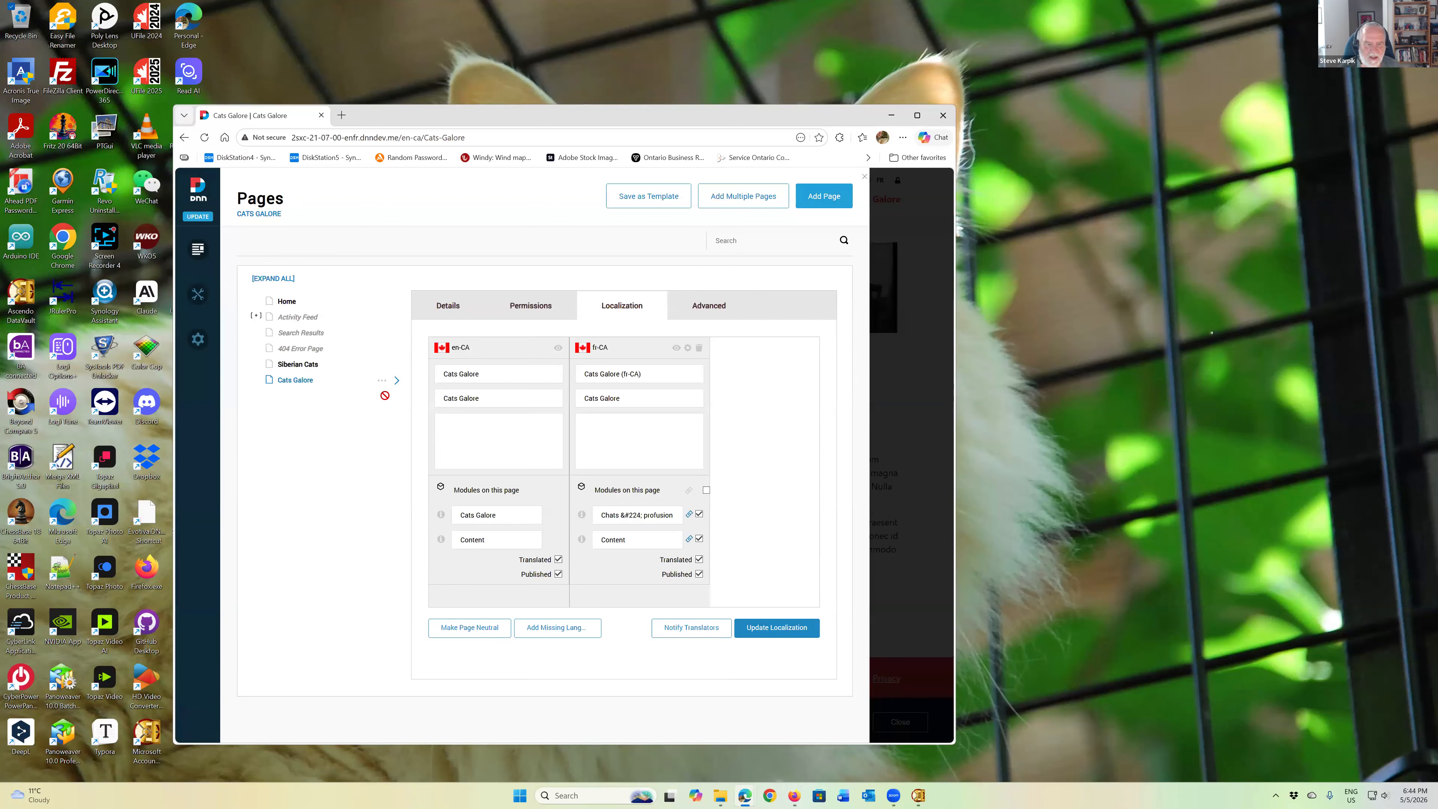
pyautogui.click(494, 445)
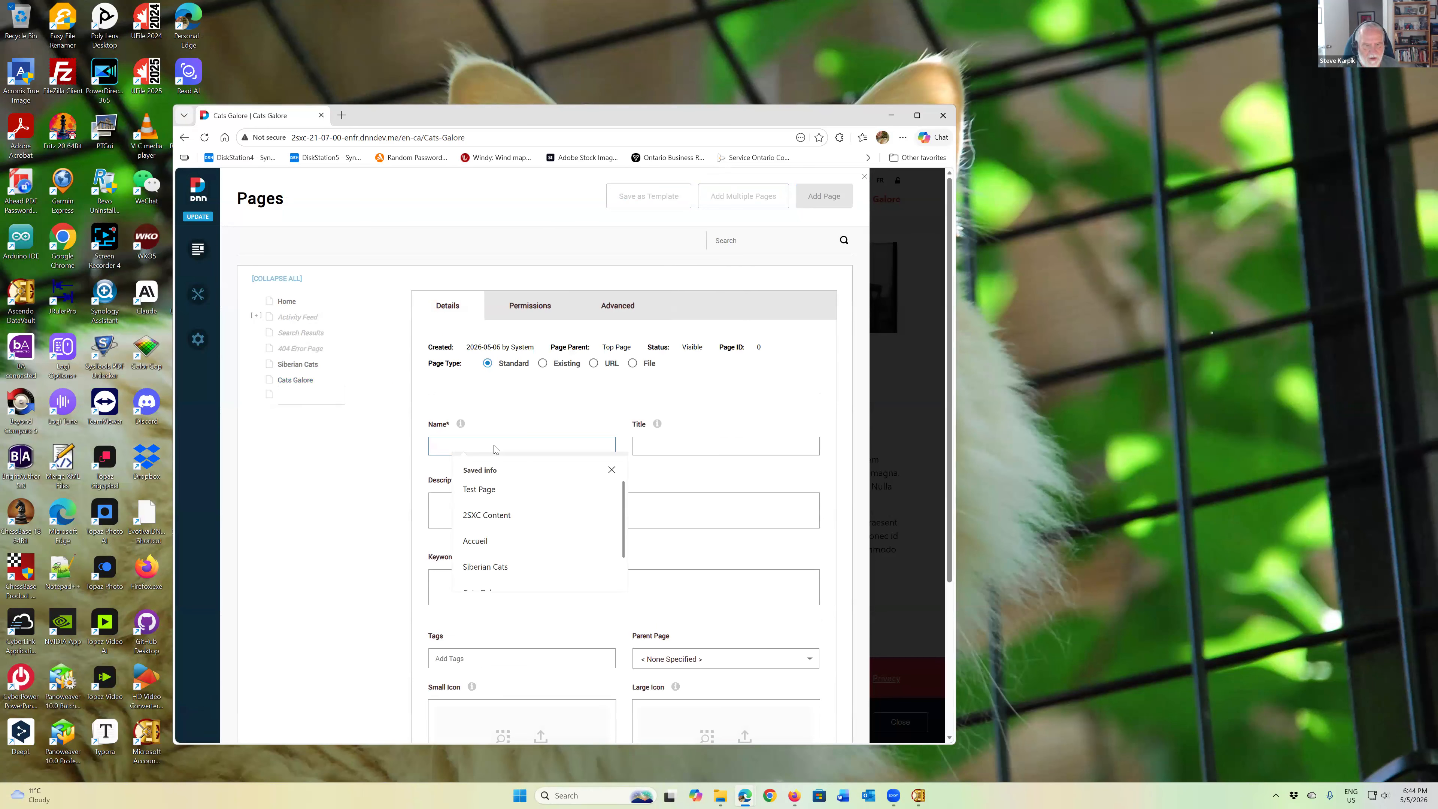
pyautogui.write('New')
pyautogui.write(' Pagq')
pyautogui.press('BackSpace')
pyautogui.write('e')
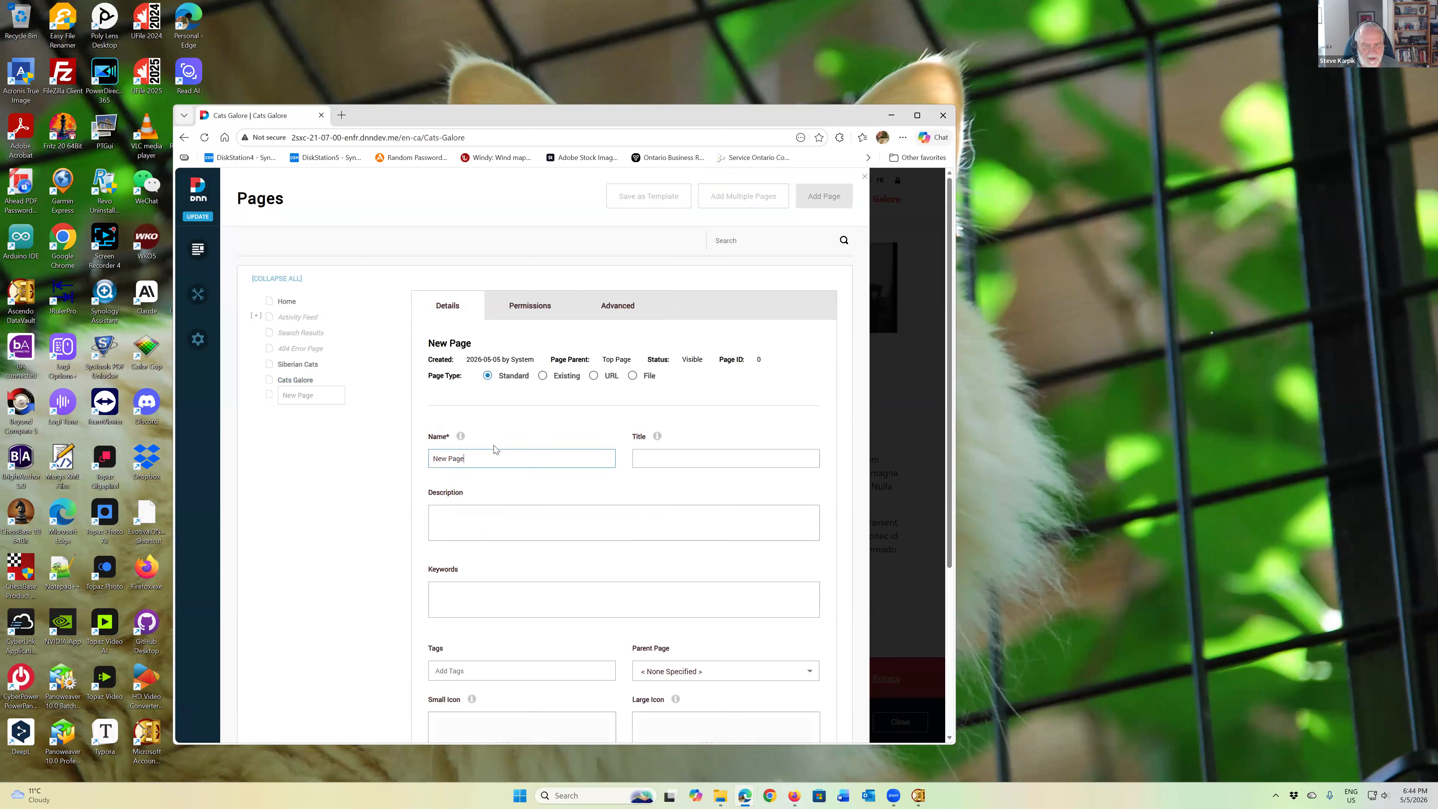
pyautogui.click(658, 457)
pyautogui.write('New Page')
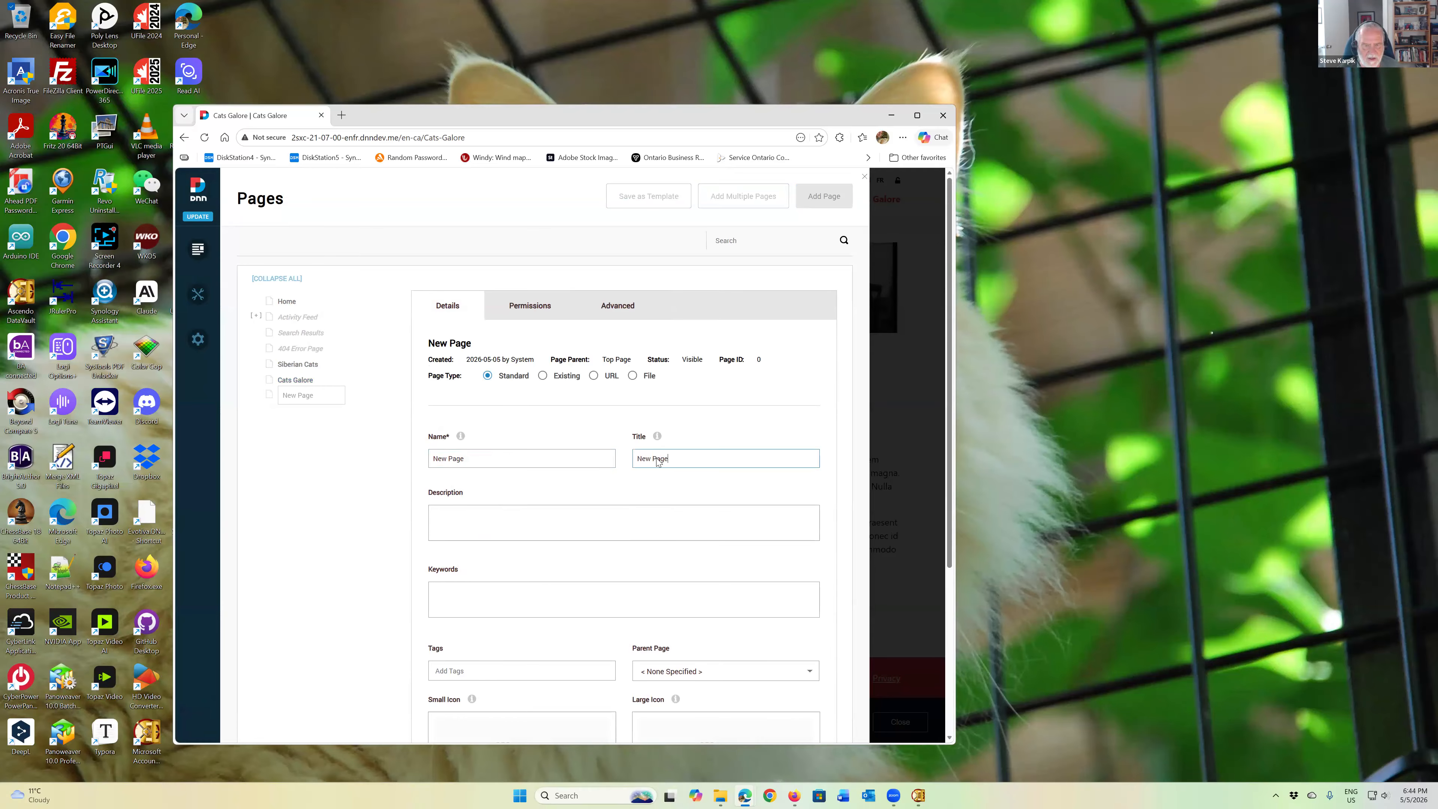
# Step: Review the new page's appearance settings, keep the default layout and container, and add the page
pyautogui.click(617, 305)
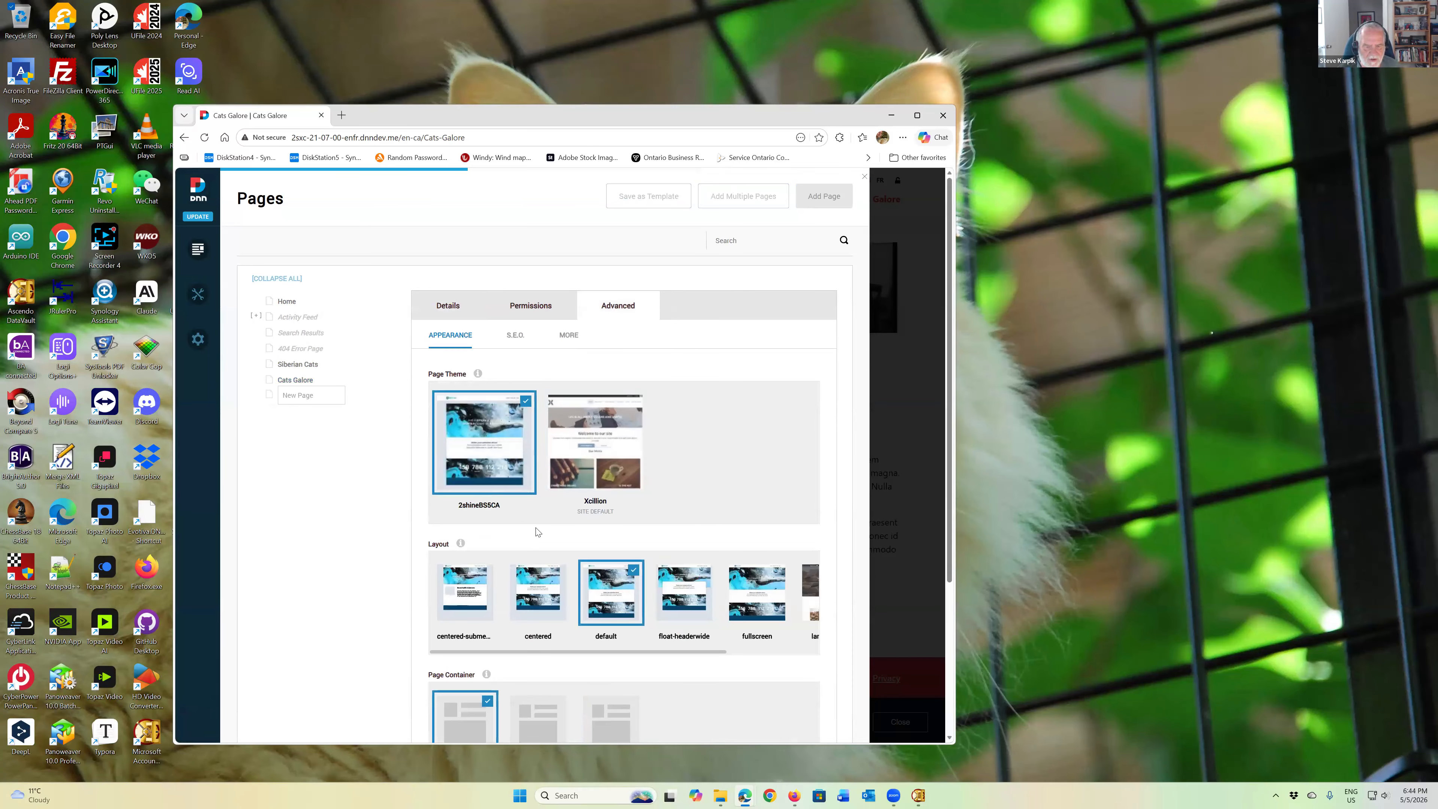
pyautogui.scroll(-4, 620, 678)
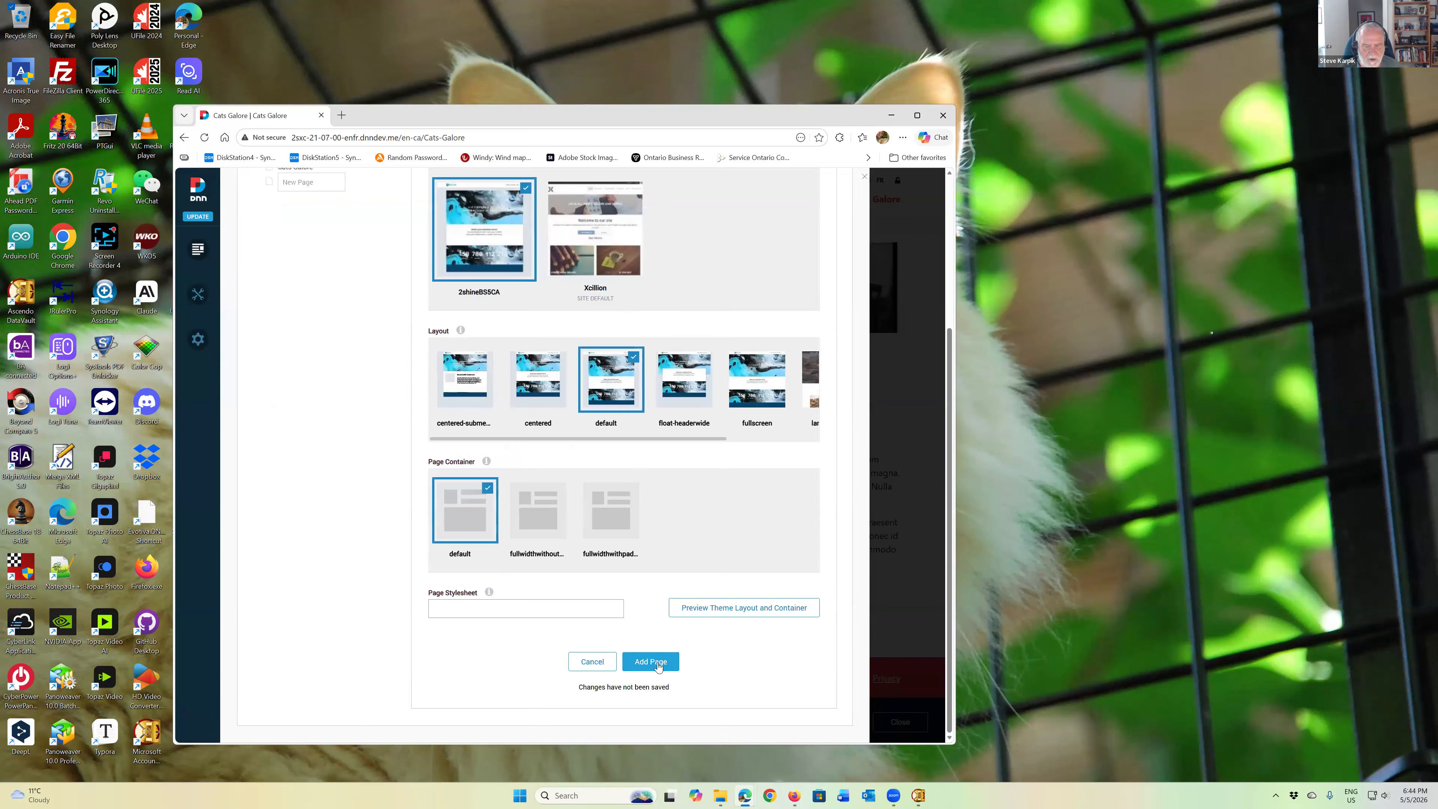
pyautogui.click(657, 663)
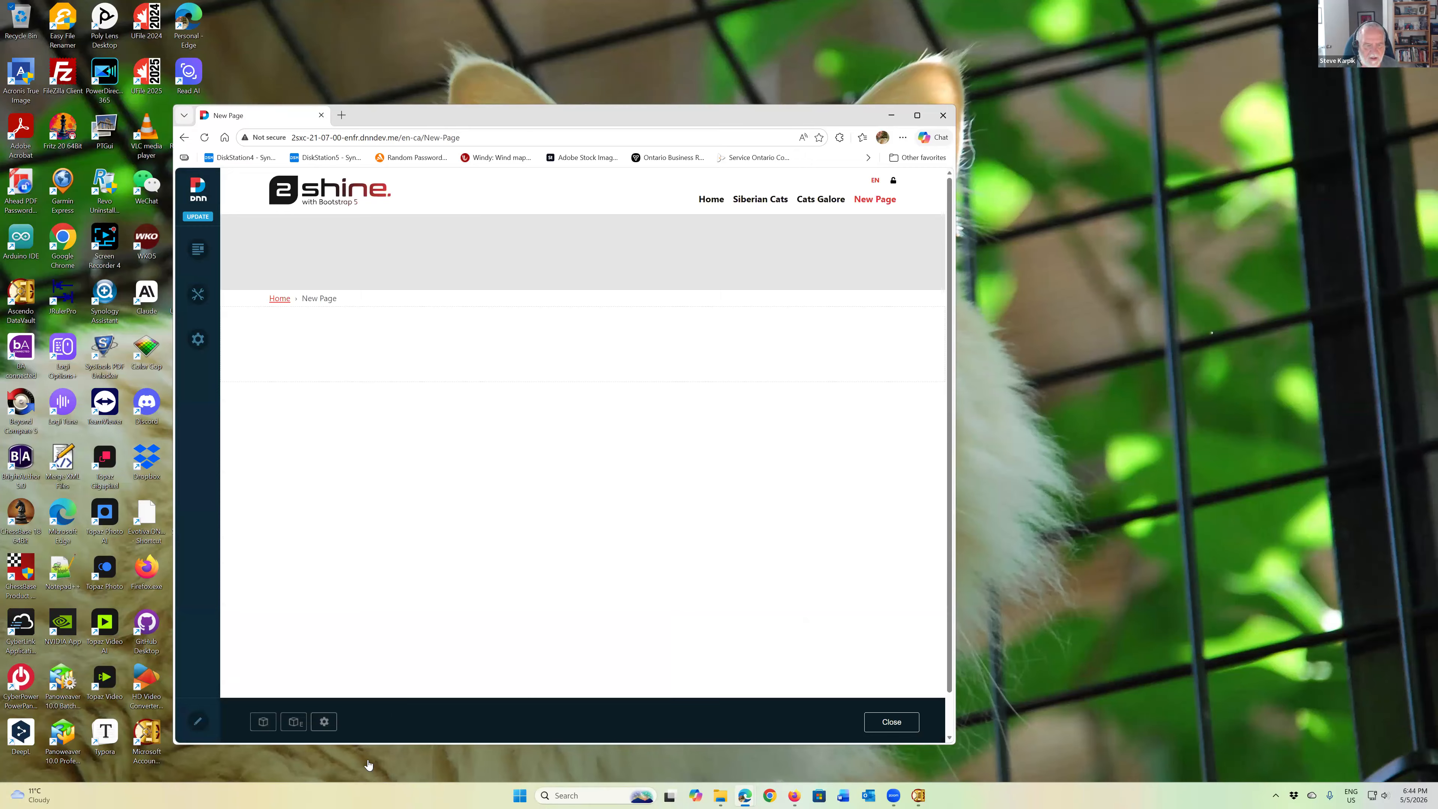
# Step: In New Page's localization settings, add the missing fr-CA version, mark it as translated, and update the localization
pyautogui.click(324, 723)
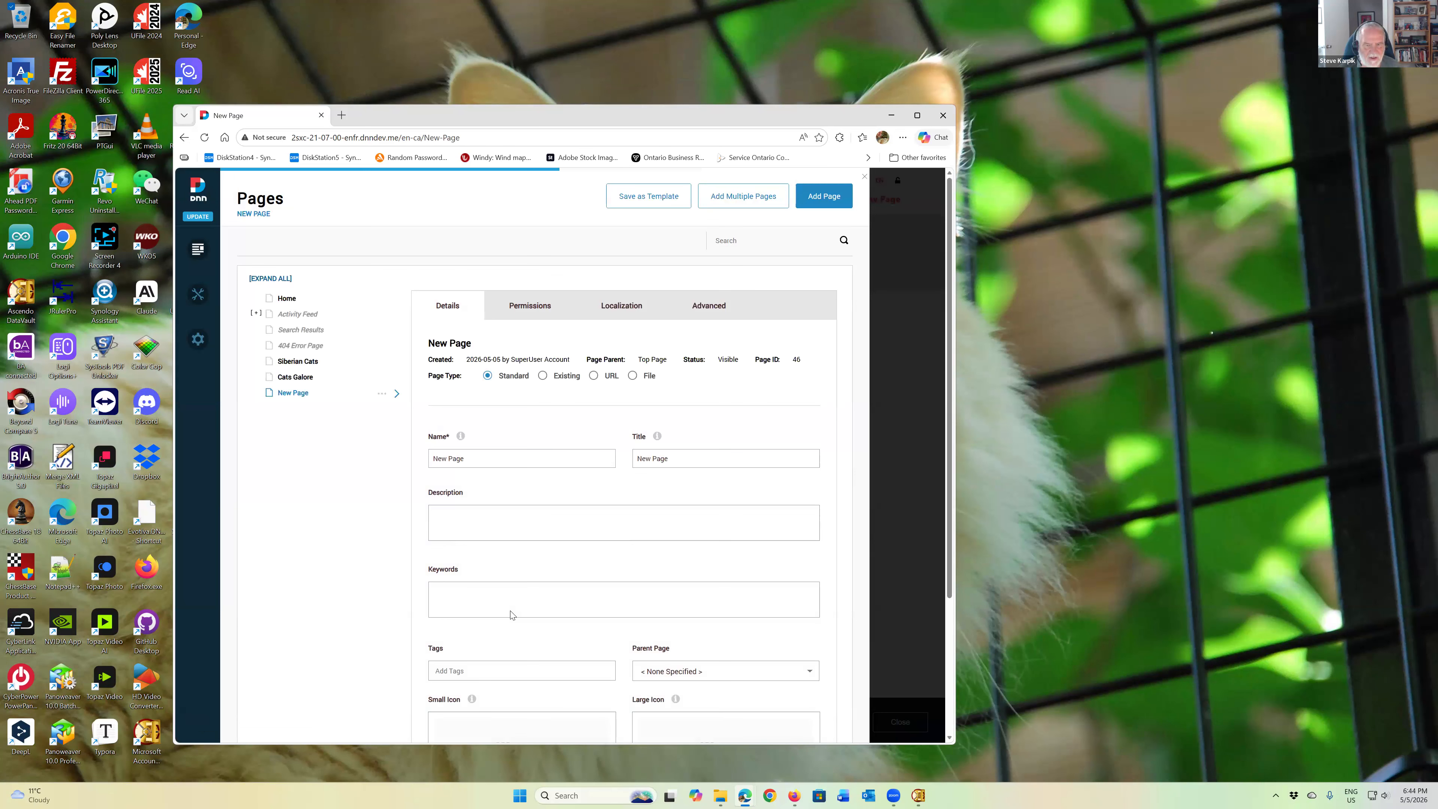
pyautogui.click(612, 309)
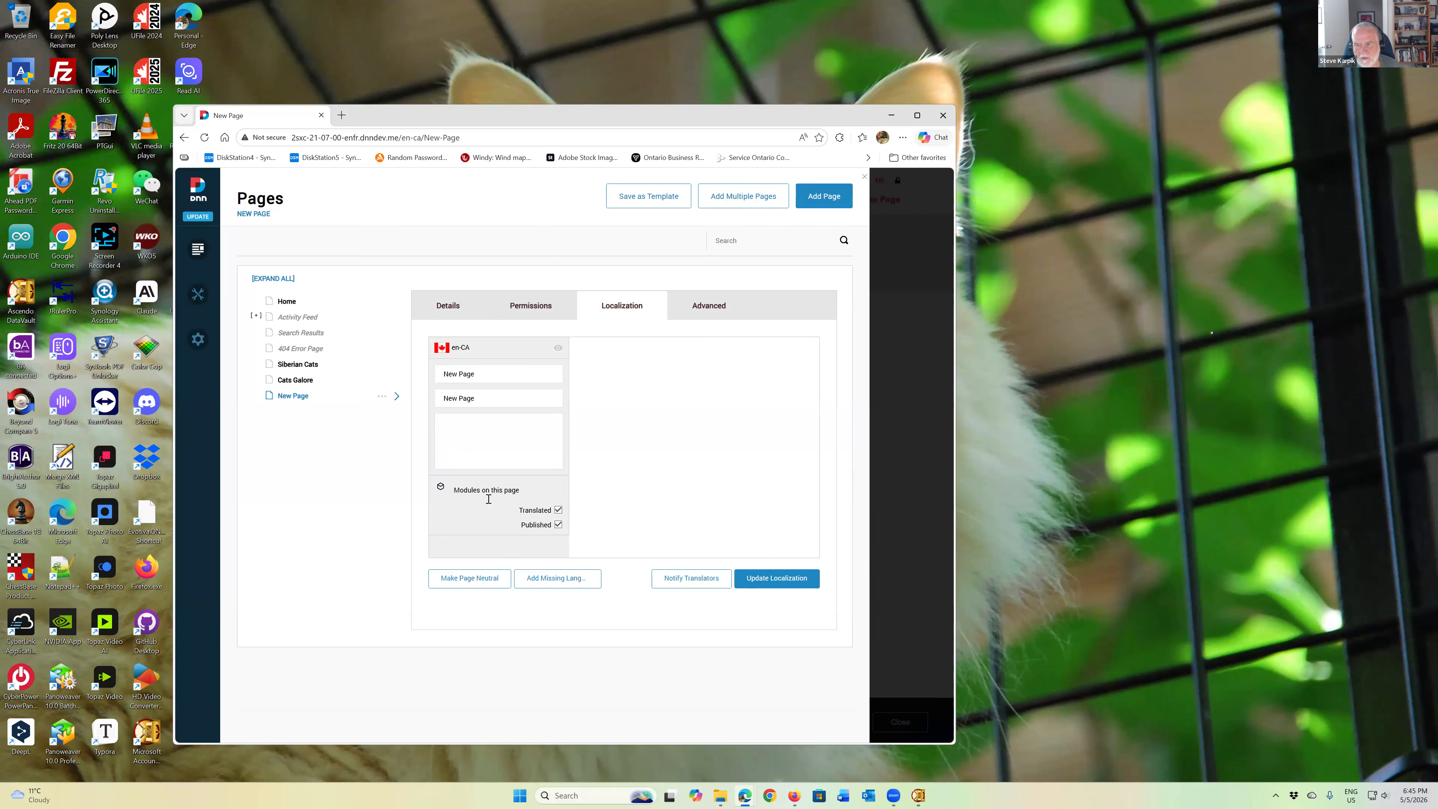
pyautogui.click(554, 583)
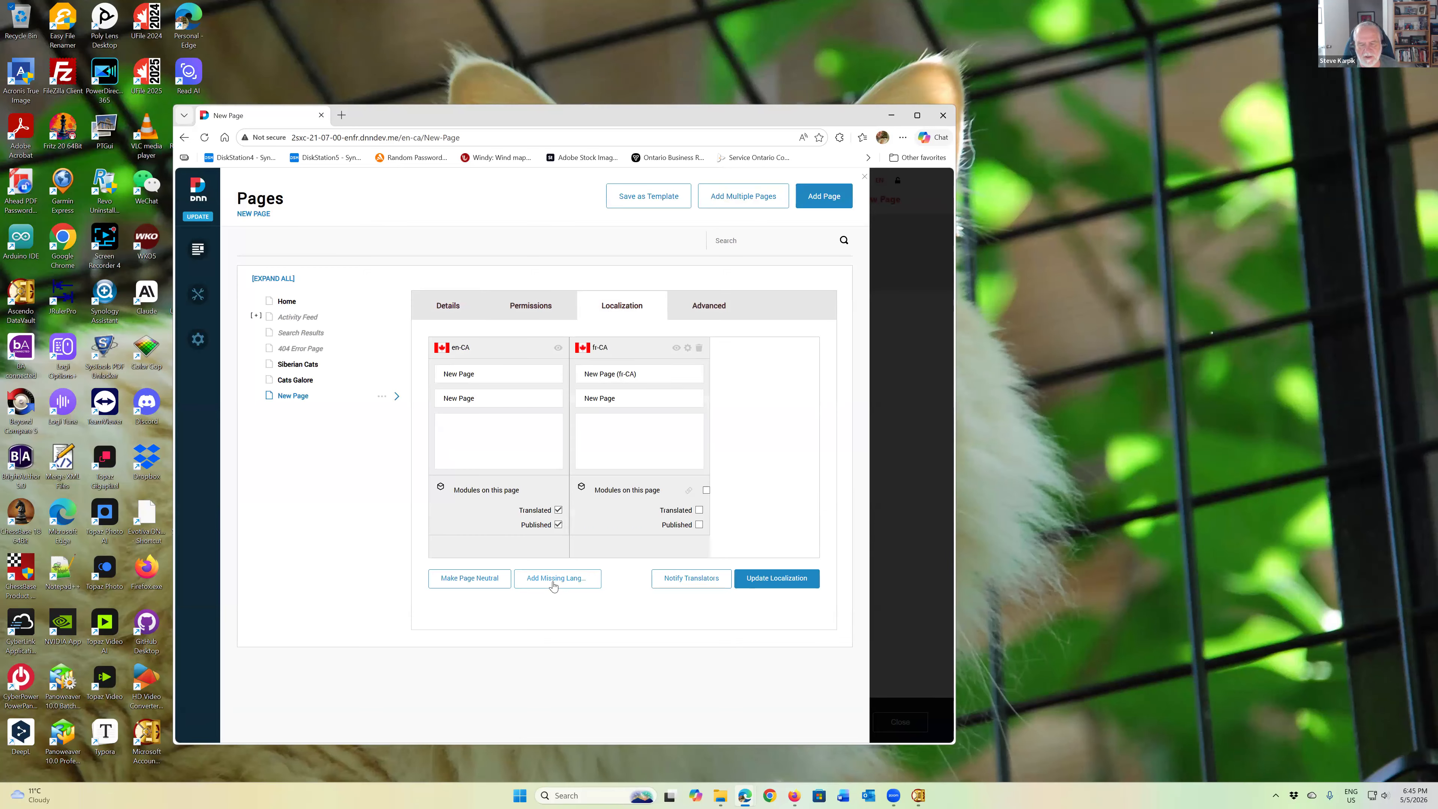
pyautogui.click(763, 582)
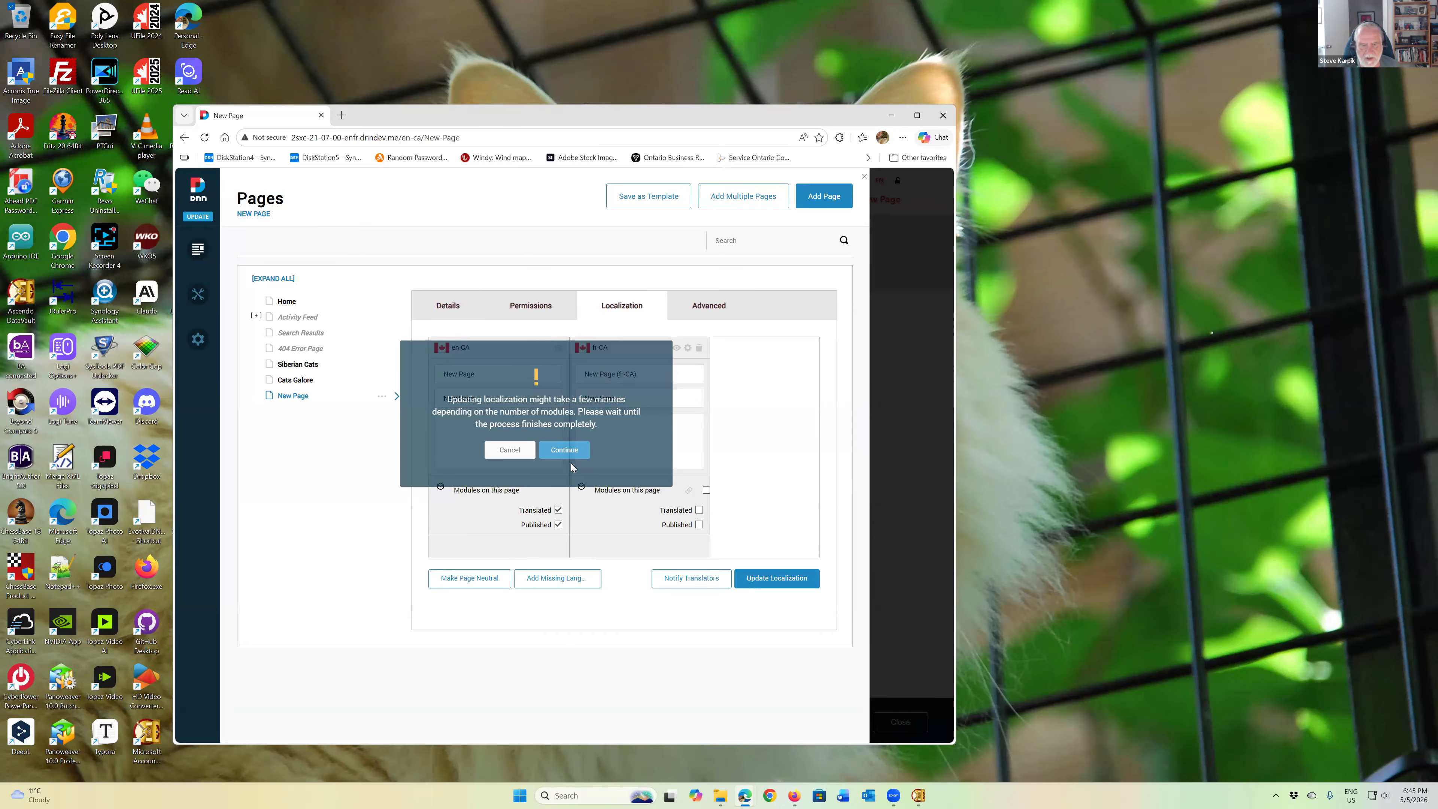
pyautogui.click(565, 450)
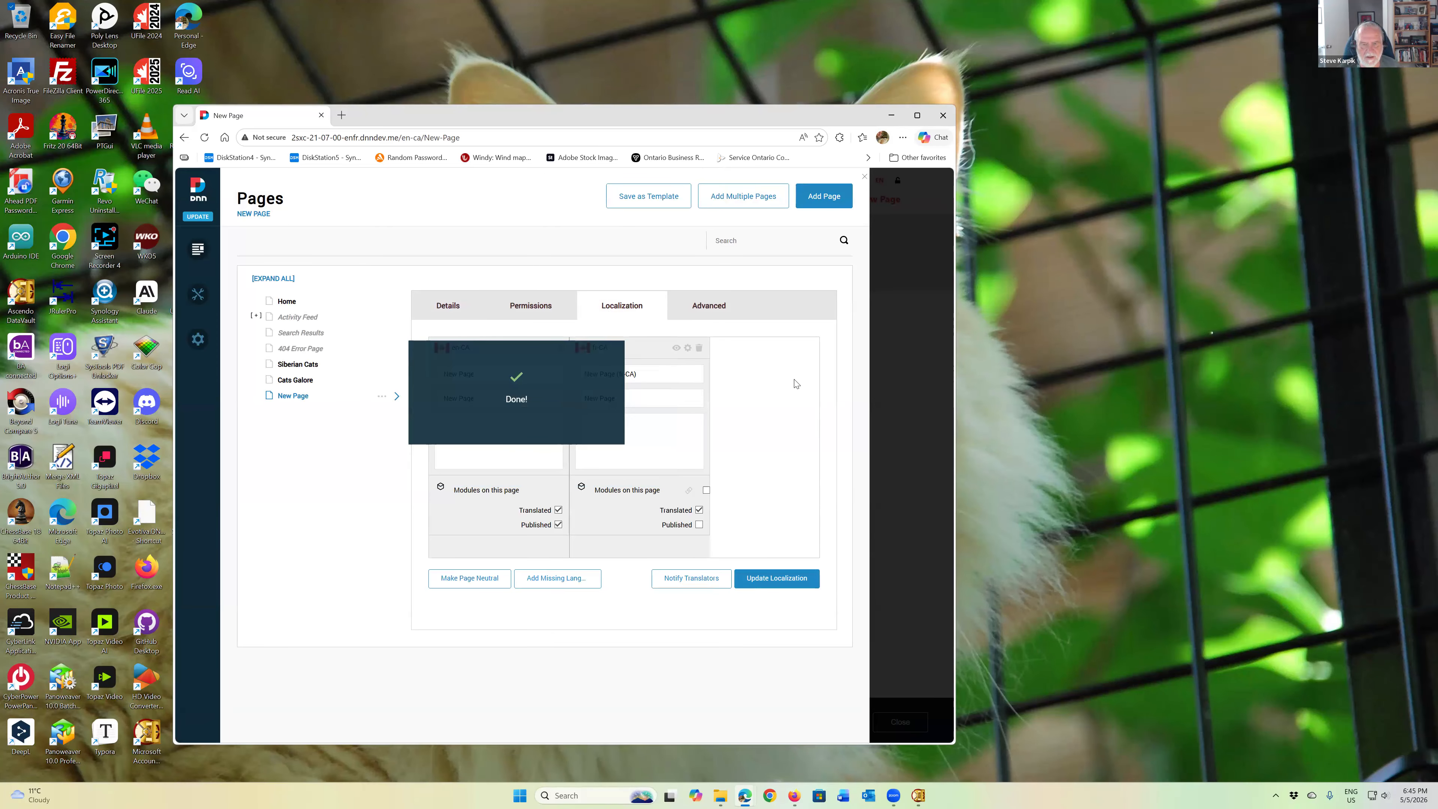
# Step: Close the page settings, refresh the site, and view the French version of New Page
pyautogui.click(864, 177)
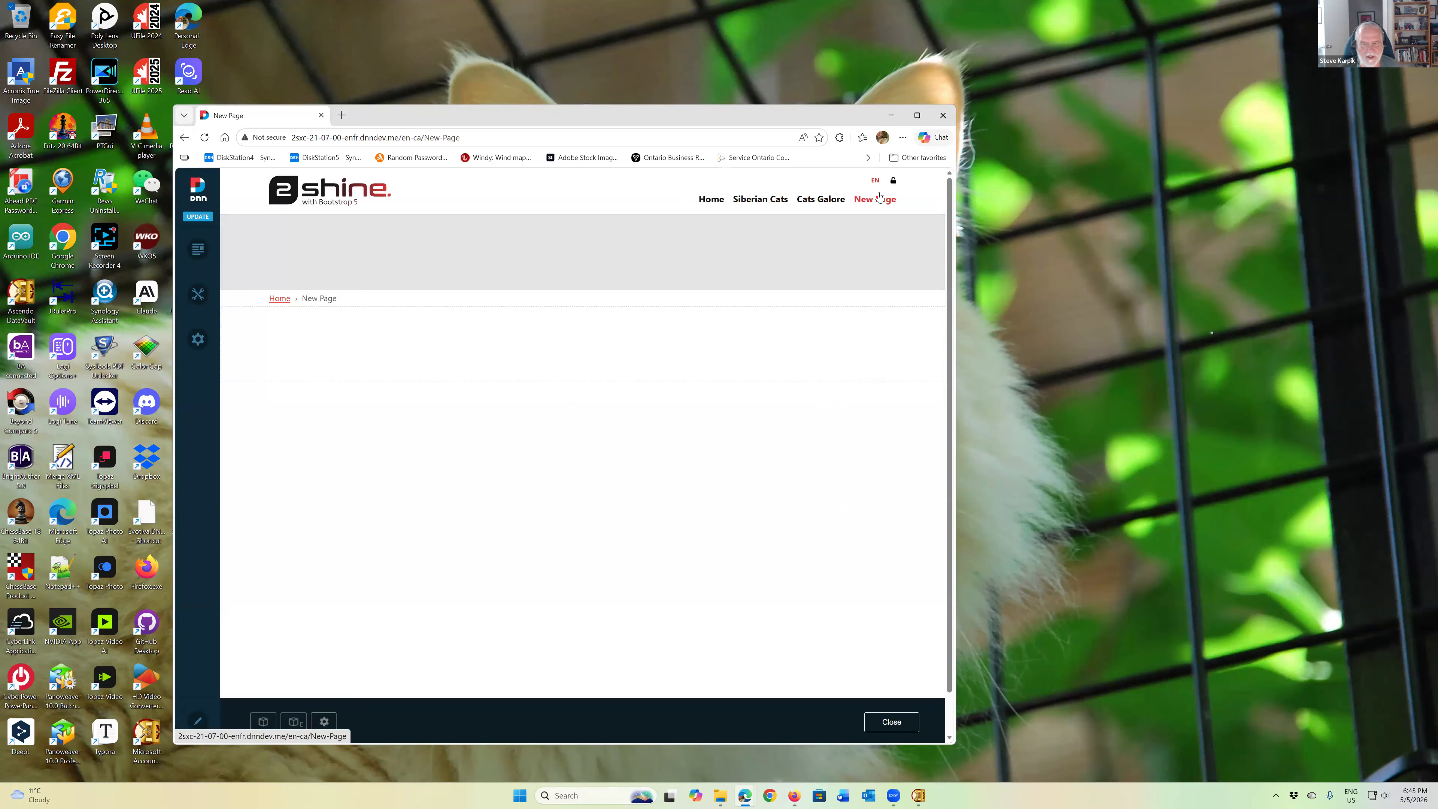
pyautogui.click(205, 139)
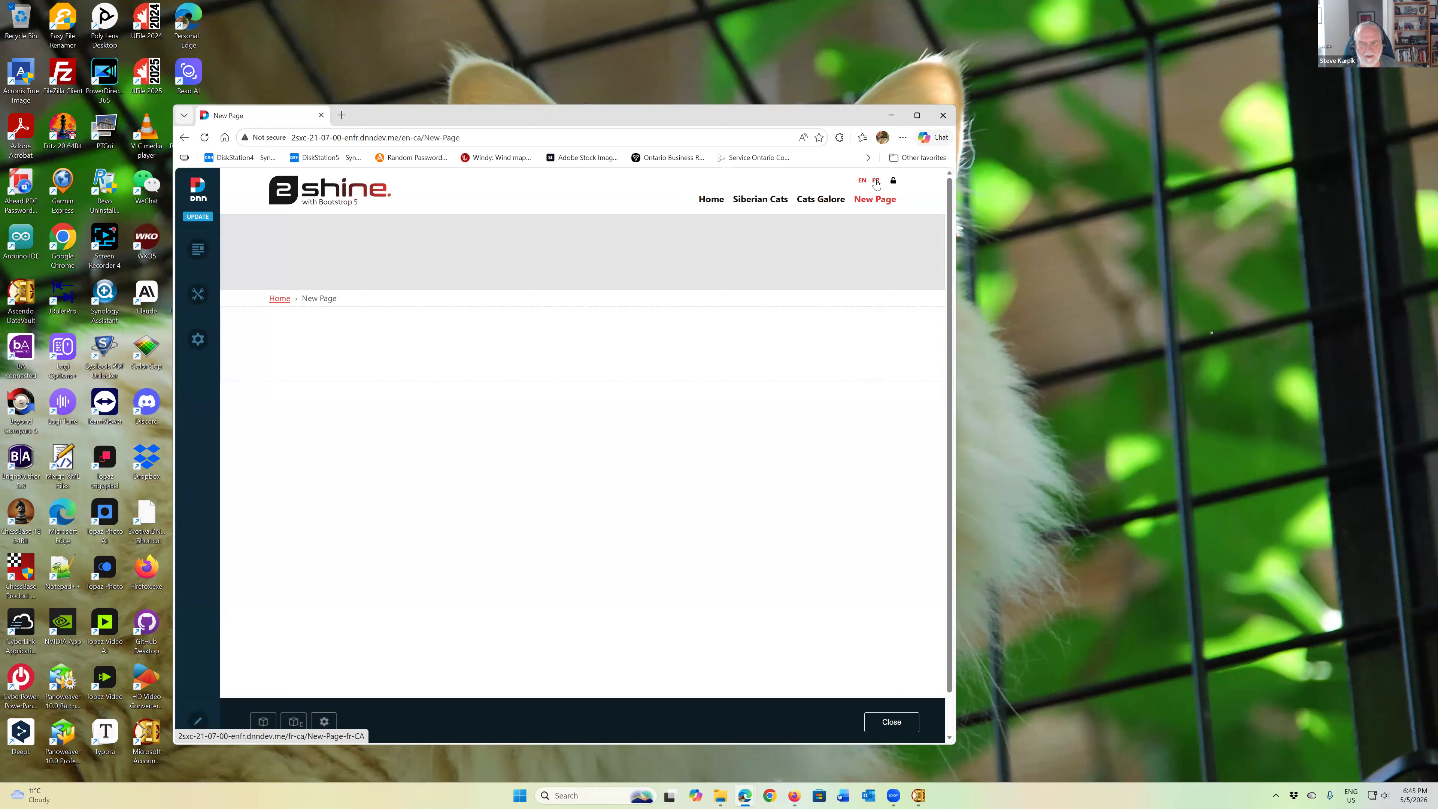
pyautogui.click(876, 182)
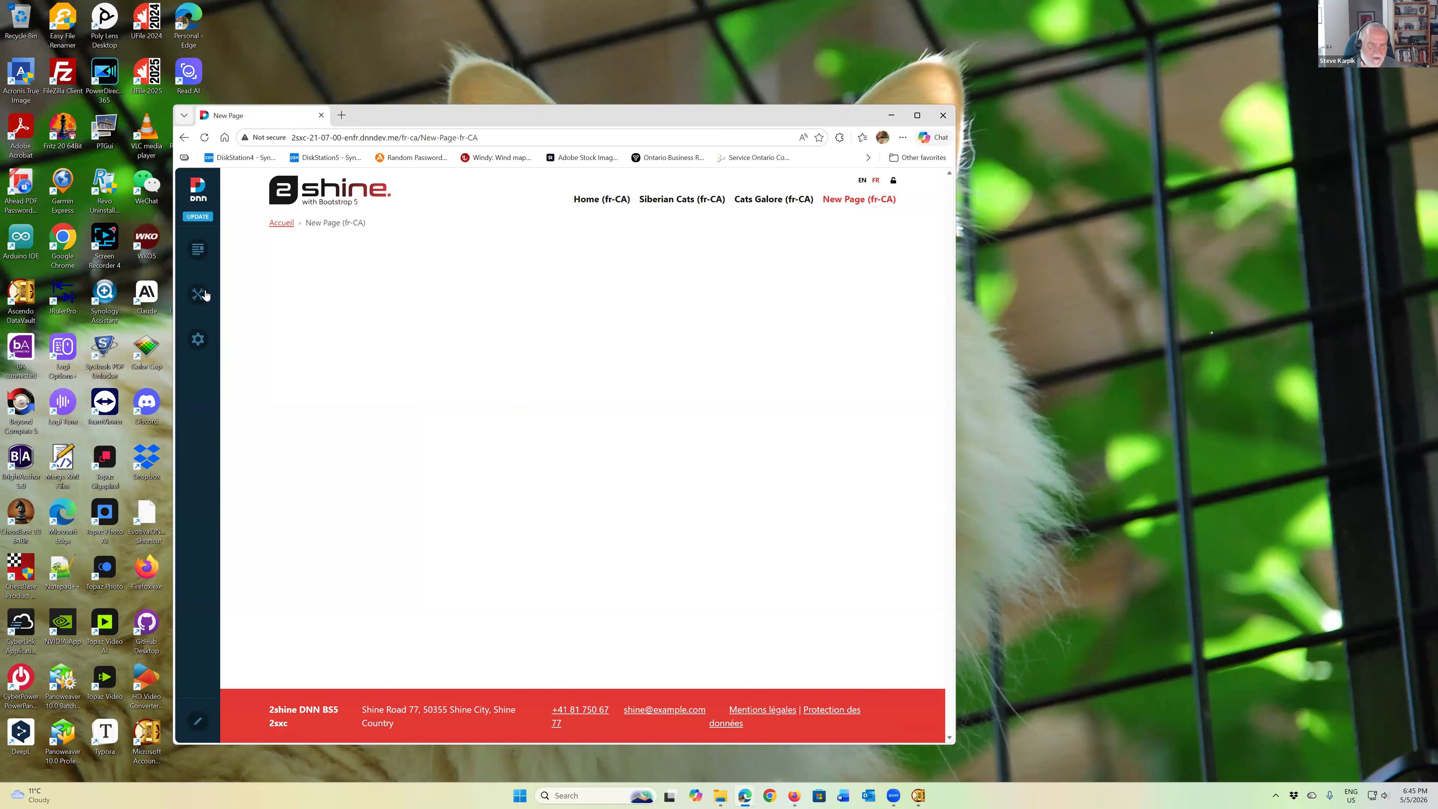
# Step: Grant All Users view permission on the New Page (fr-CA) page and save the page settings
pyautogui.moveTo(198, 250)
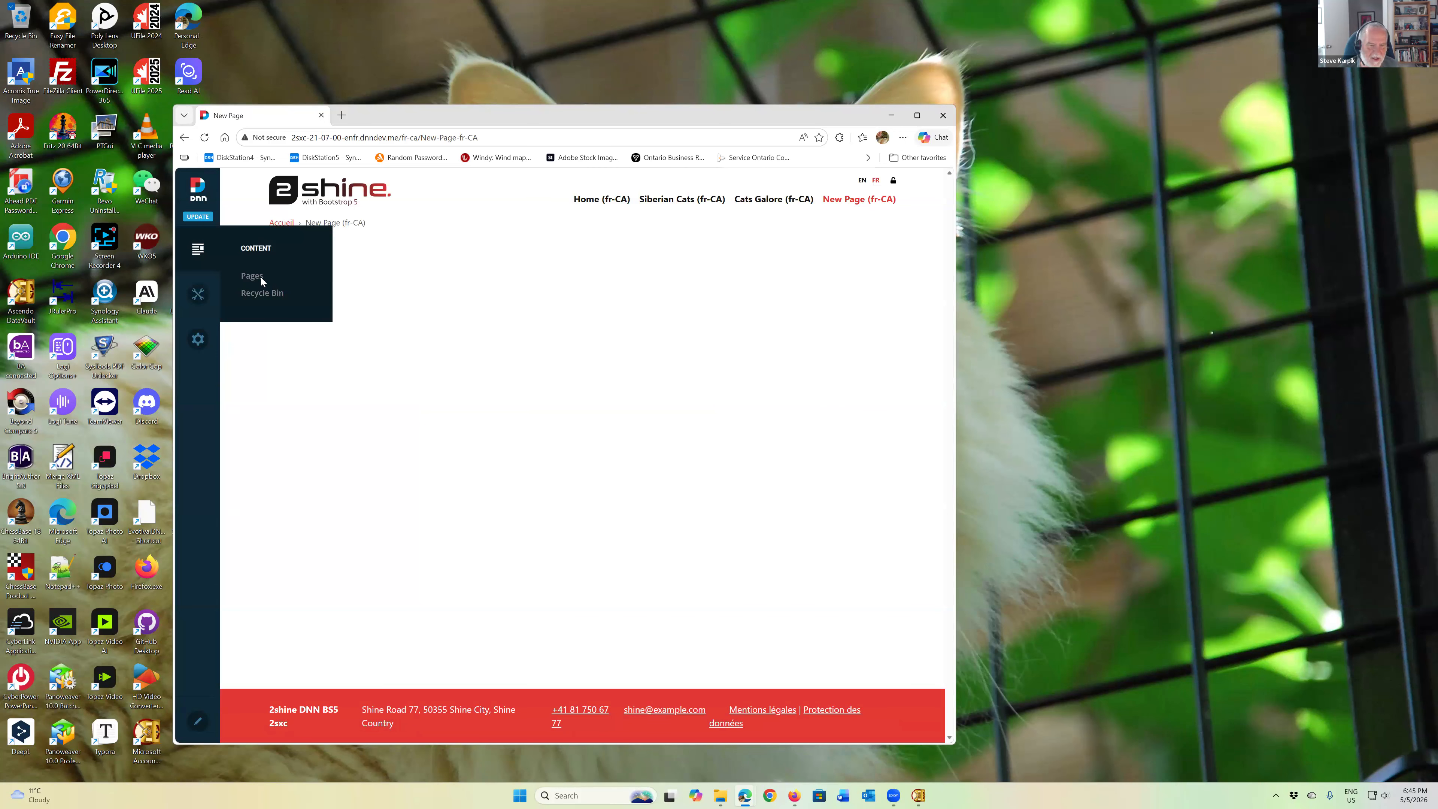
pyautogui.click(260, 279)
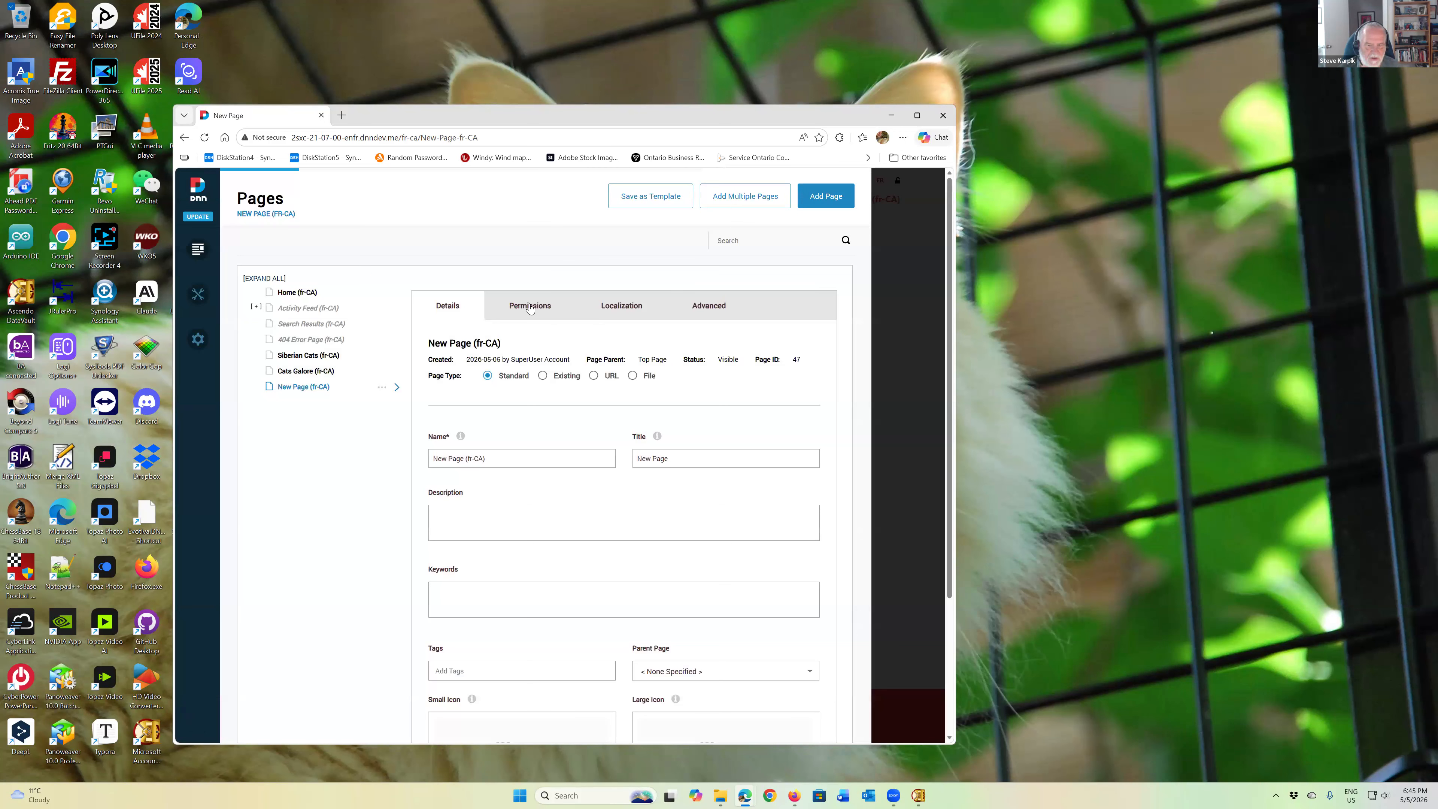
pyautogui.click(530, 308)
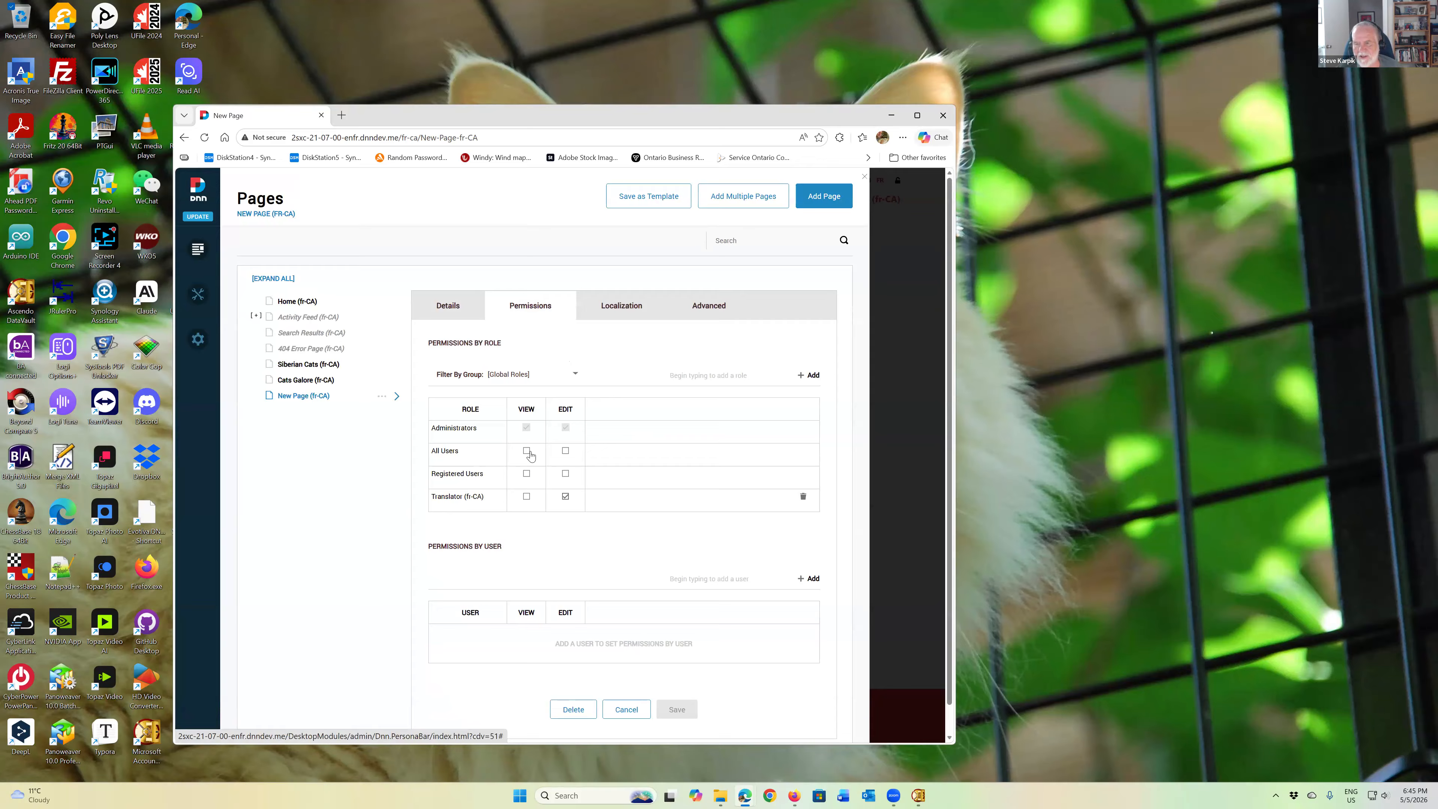
pyautogui.click(527, 451)
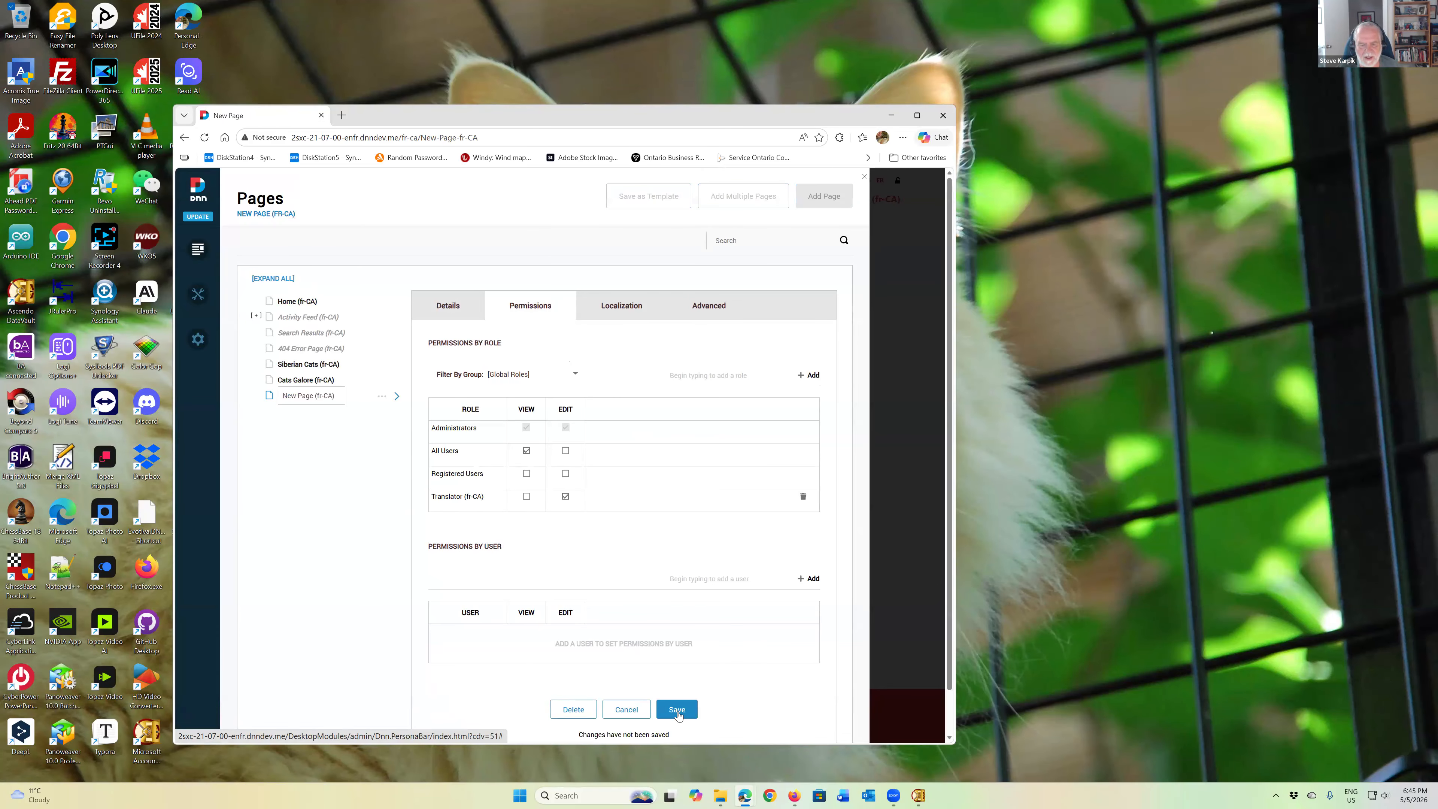
pyautogui.click(678, 710)
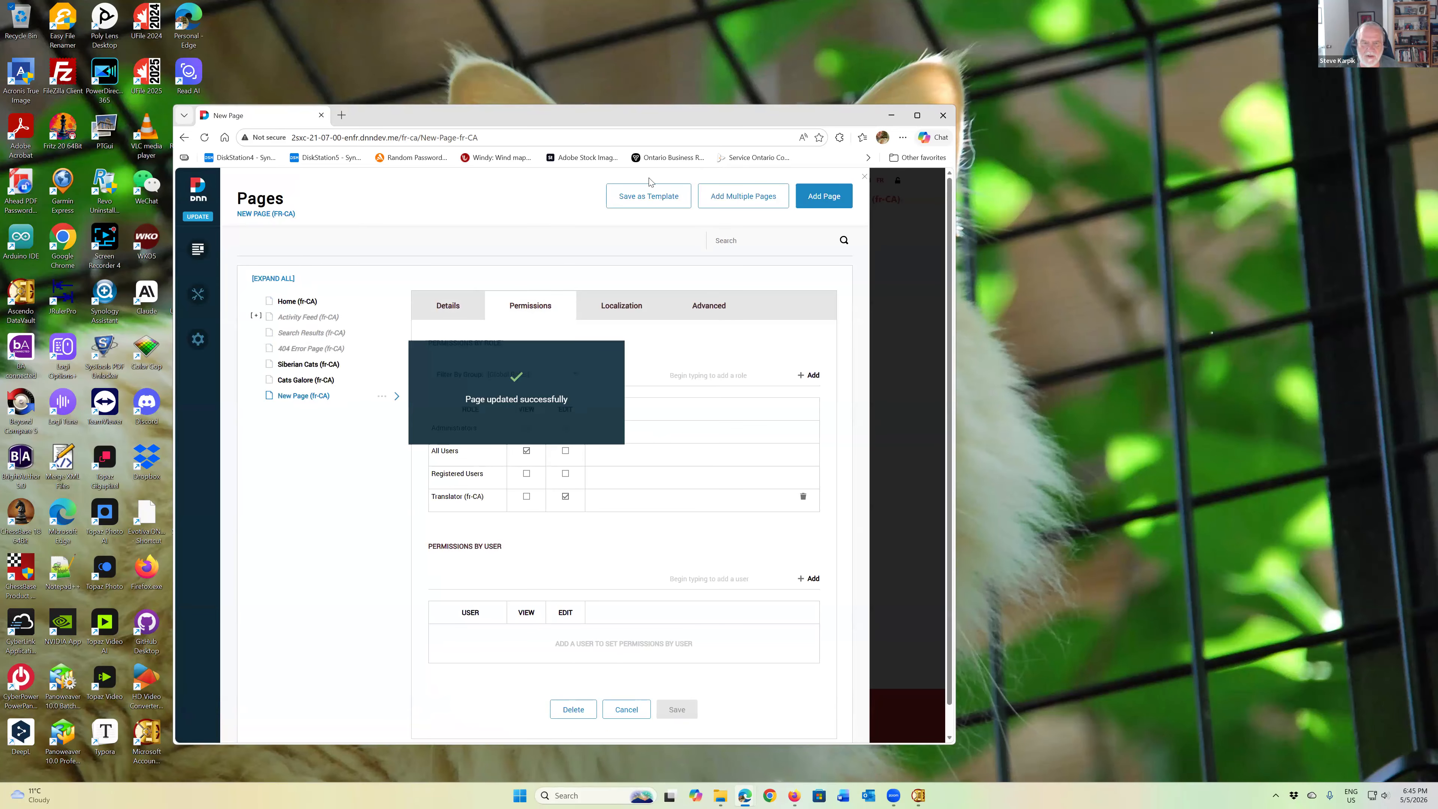
# Step: Check the French and English site menus for New Page in the logged-out browser, and close the page settings in the admin browser
pyautogui.hotkey('alt', 'Tab')
pyautogui.click(483, 144)
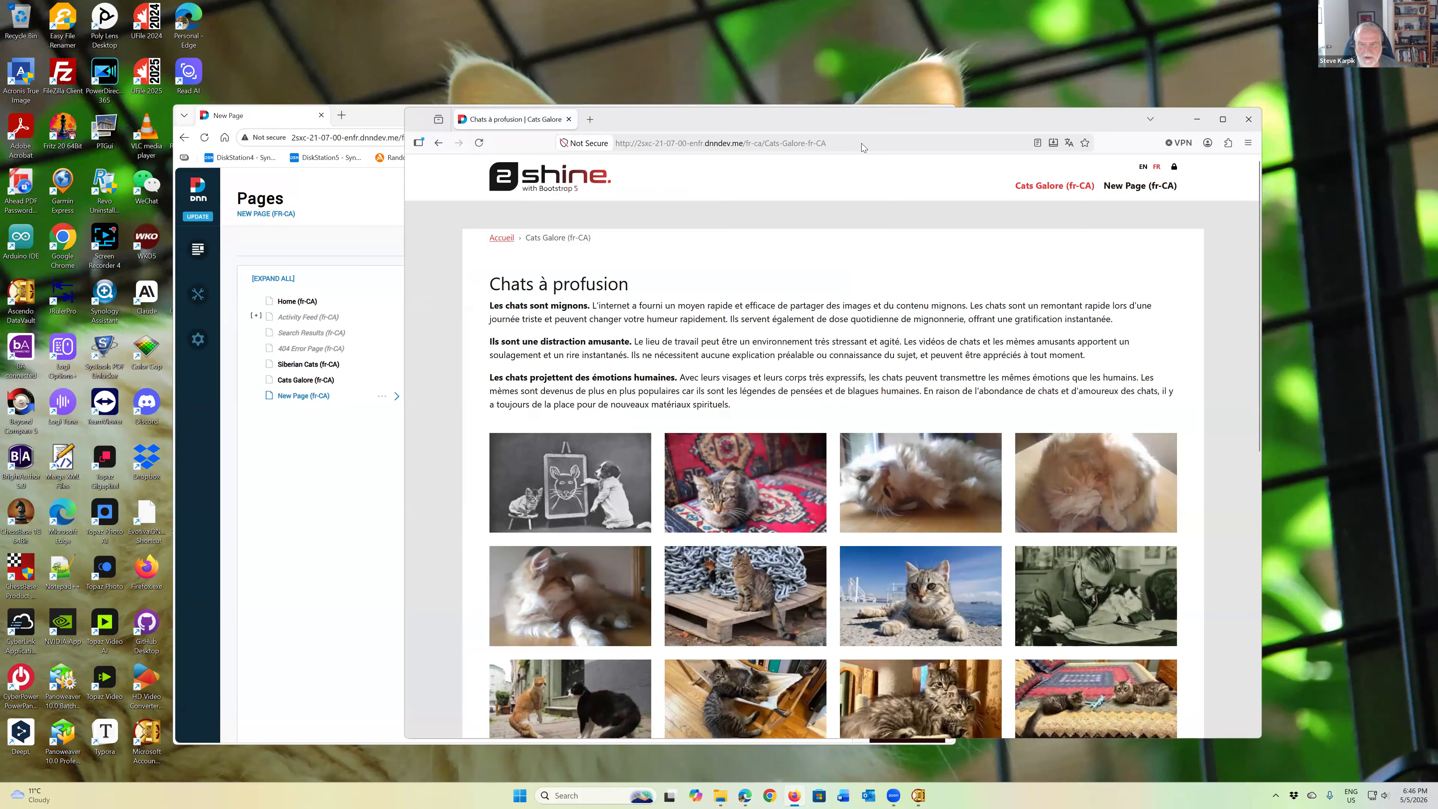
pyautogui.click(1142, 168)
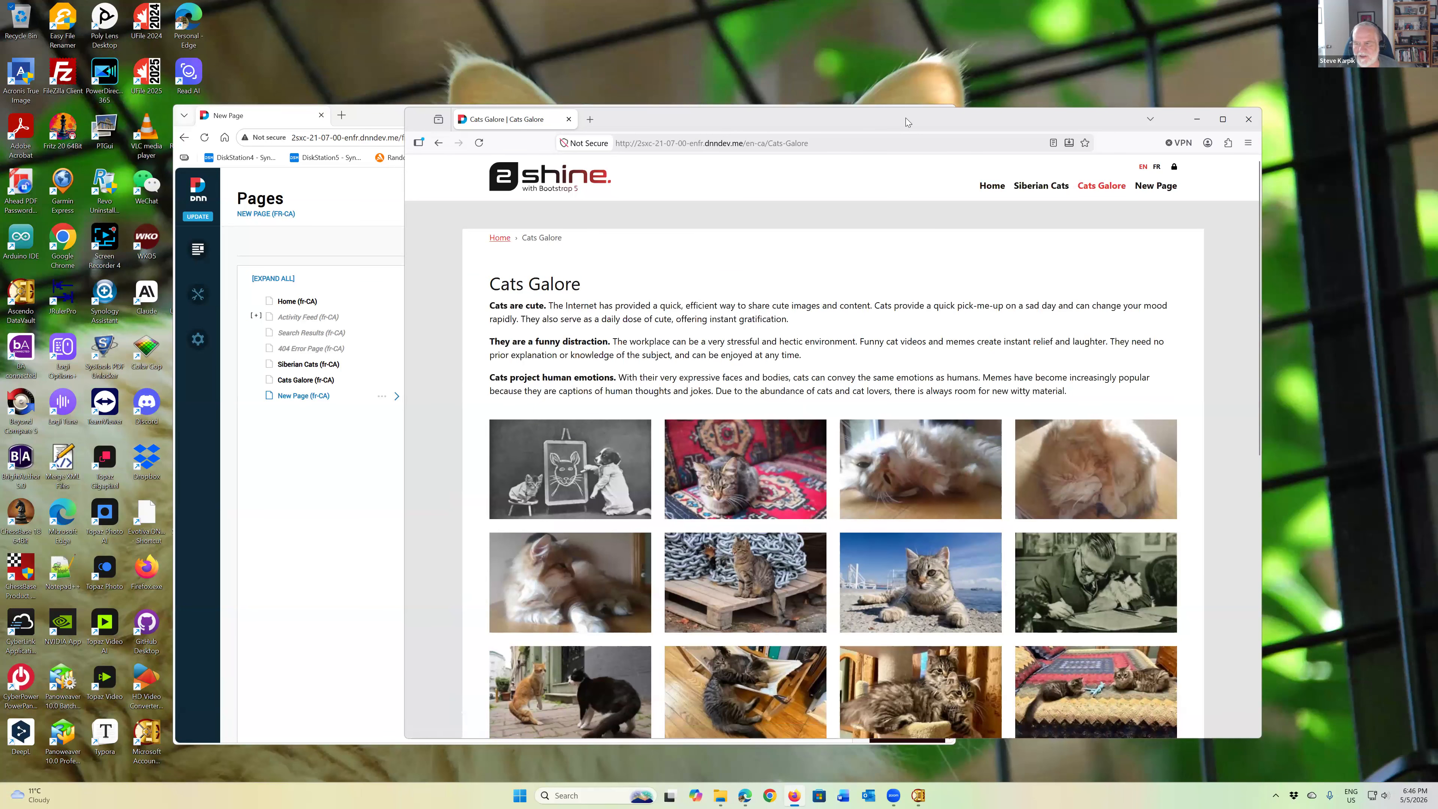
pyautogui.moveTo(905, 118); pyautogui.dragTo(1437, 59)
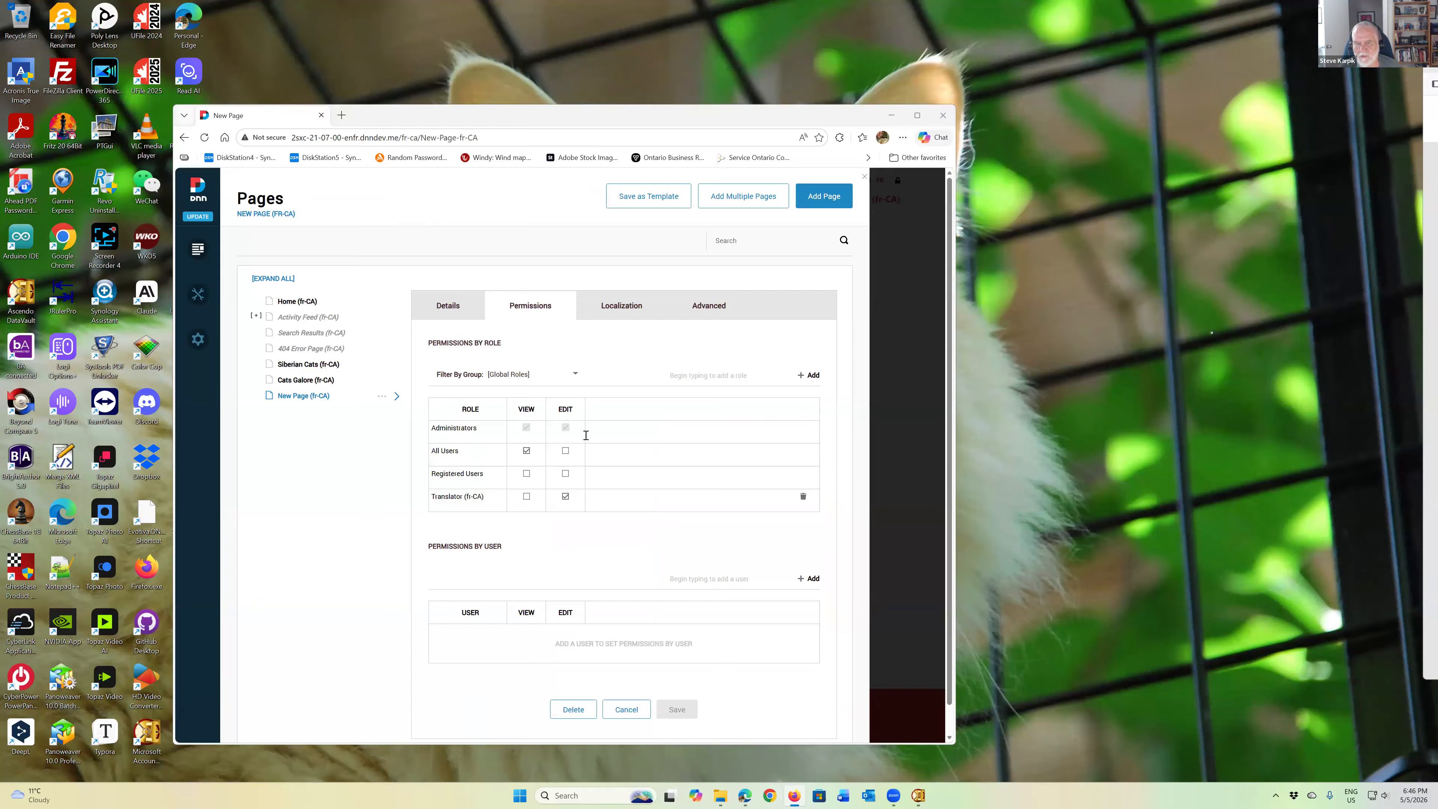
pyautogui.click(864, 176)
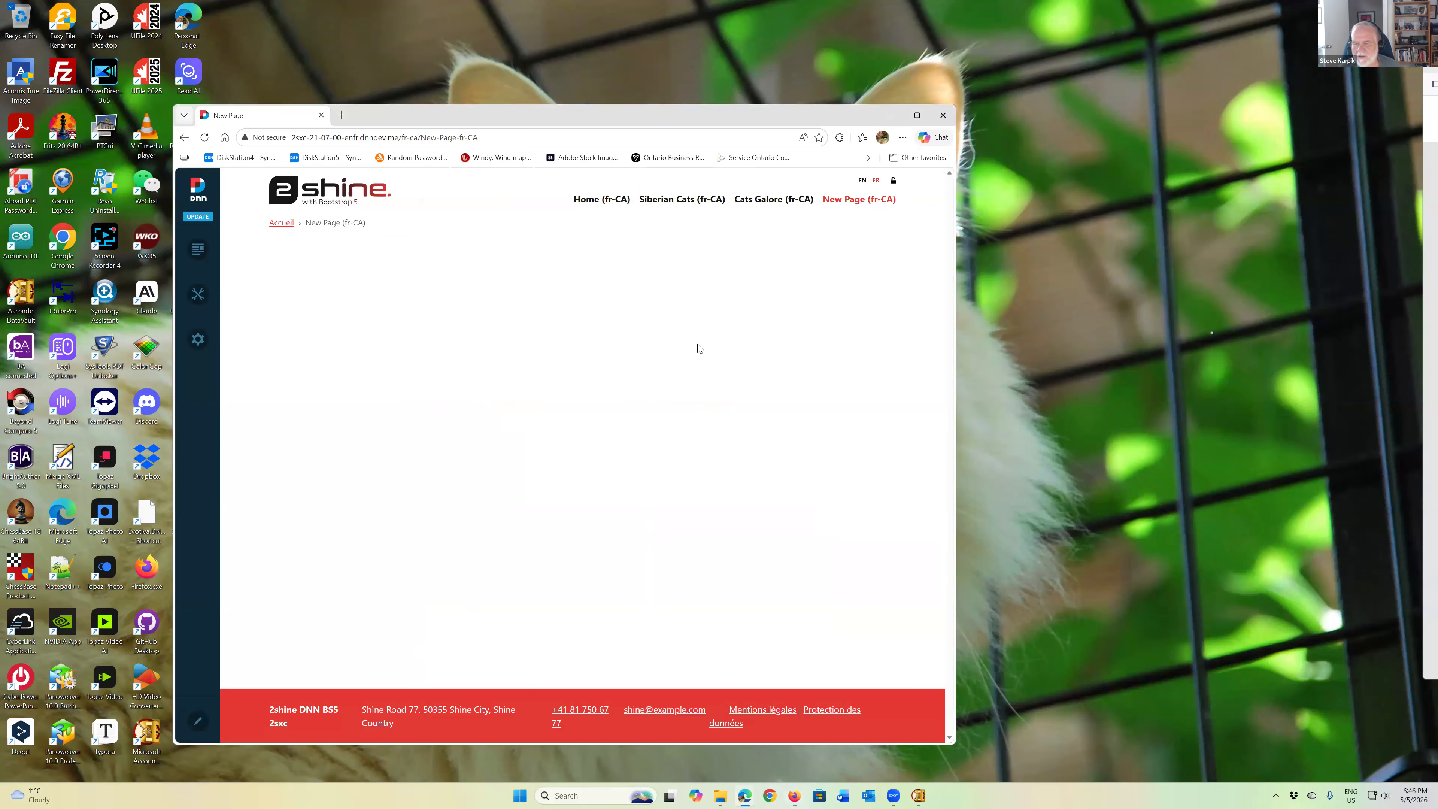